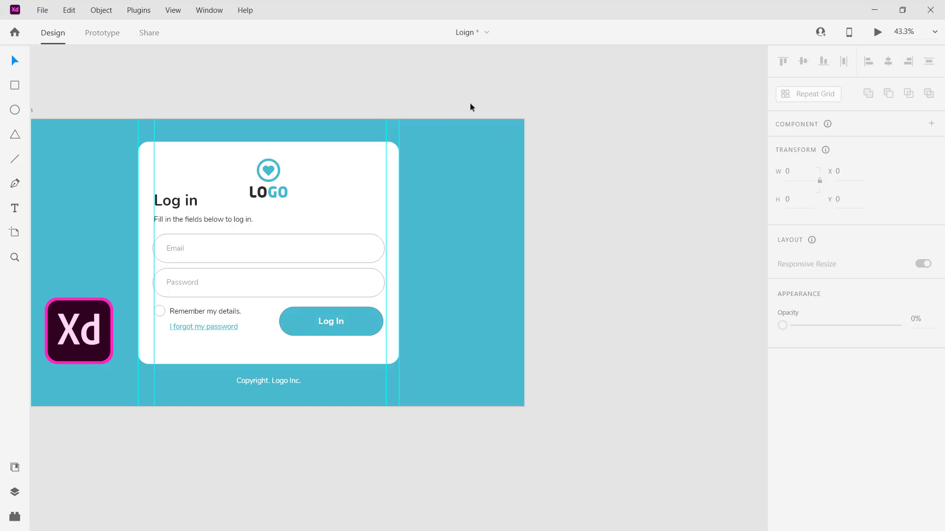
- Draw a new artboard about 1190 by 1080 in the empty space beside the login artboard
scroll(531, 121, "right", 3)
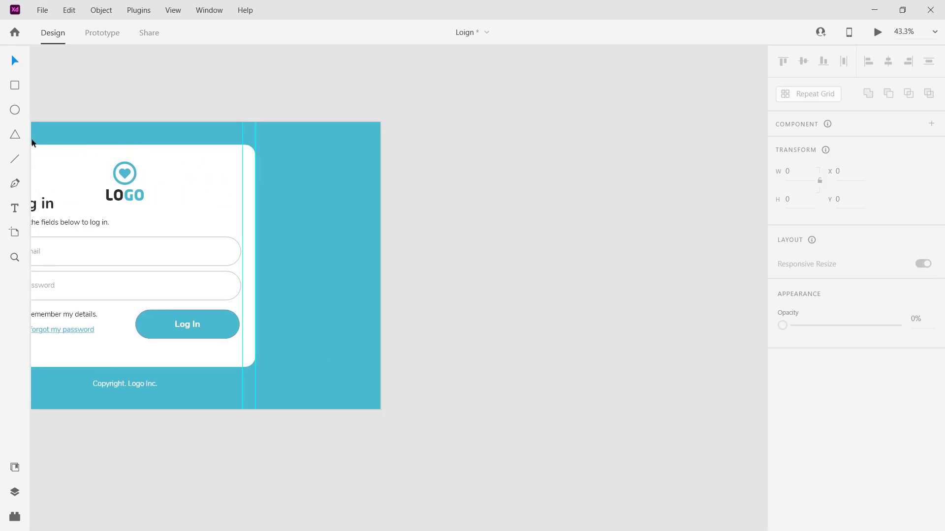
left_click(15, 233)
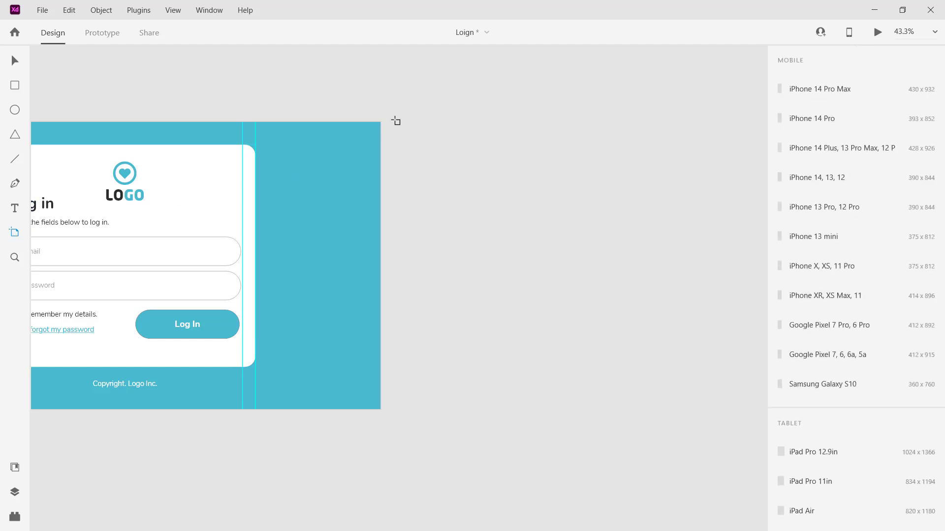
left_click_drag(396, 121, 711, 413)
- Set the new artboard's size to 1920 by 1080
left_click(793, 146)
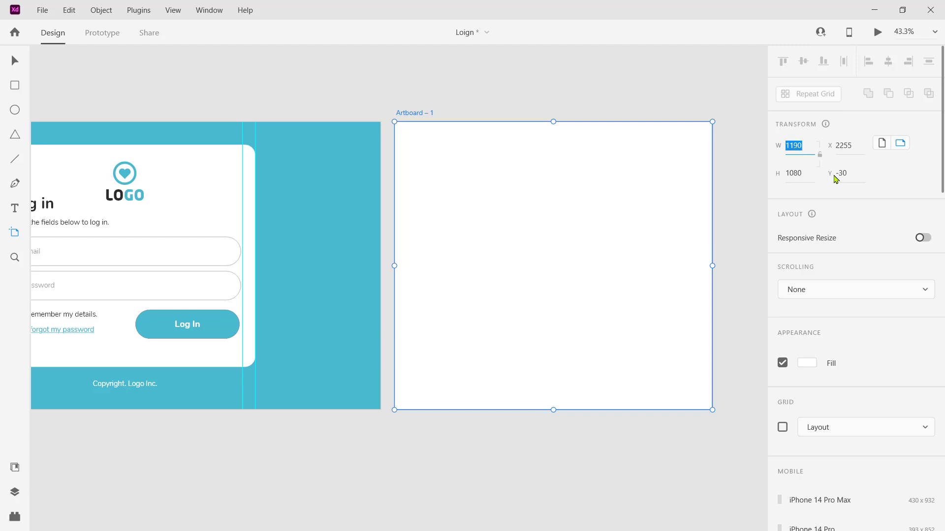
type("19")
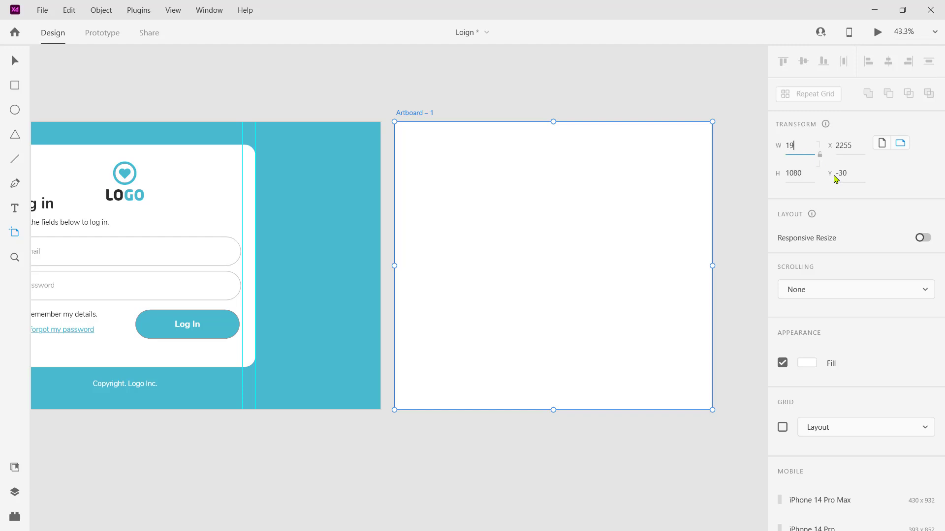
type("20")
key("Tab")
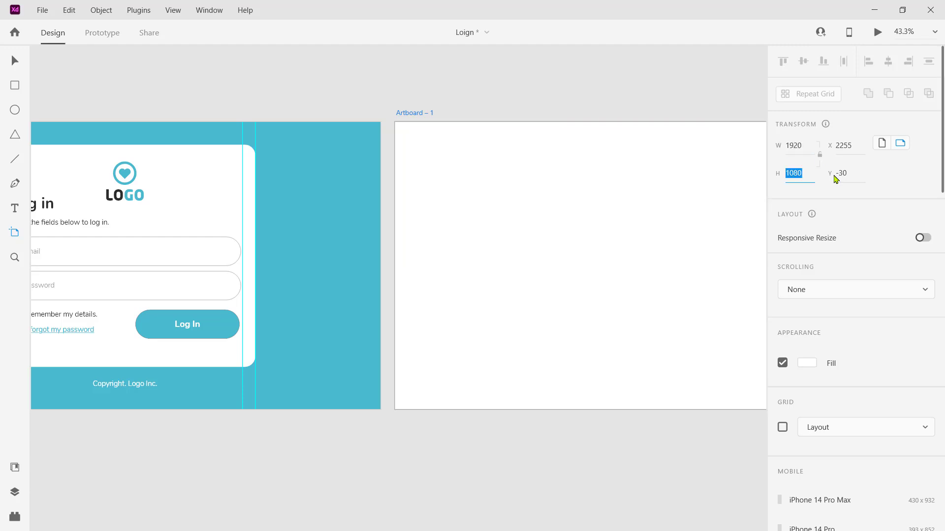
type("10")
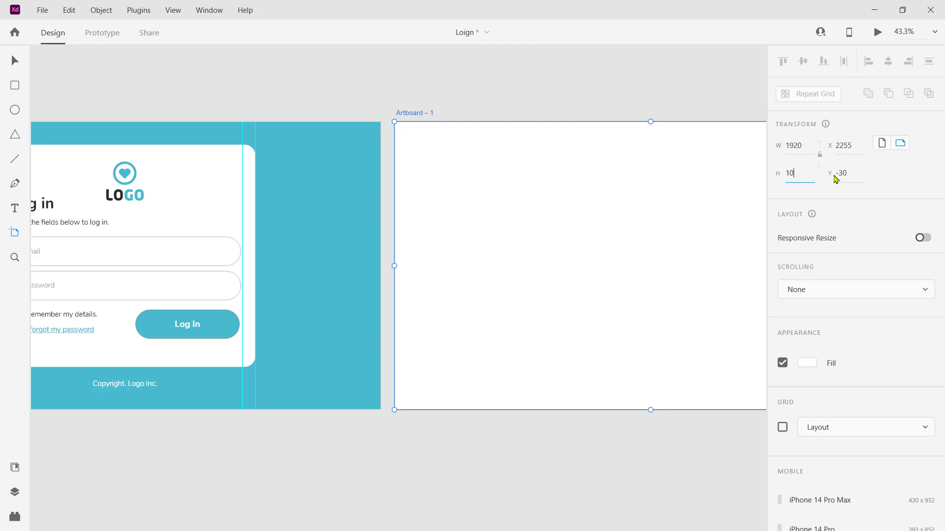
type("82")
key("BackSpace")
type("0")
key("Return")
left_click(565, 65)
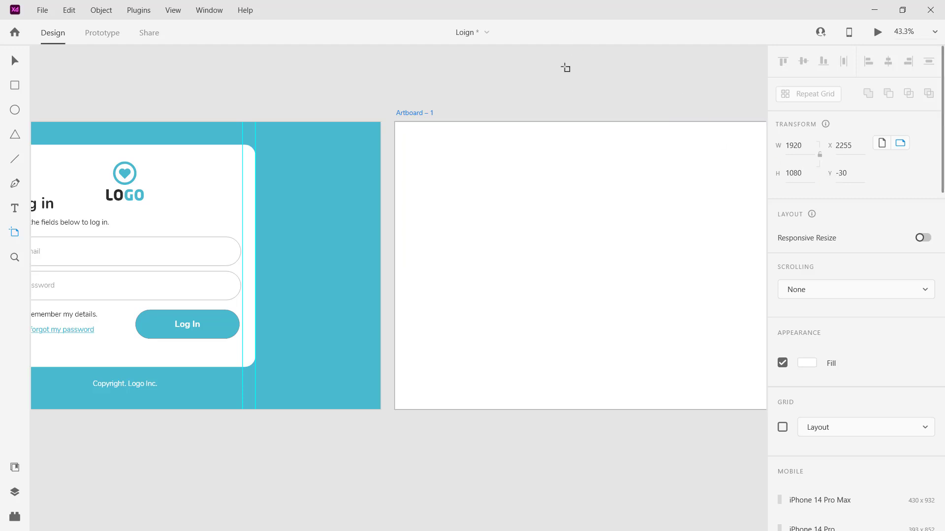
key("ctrl+z")
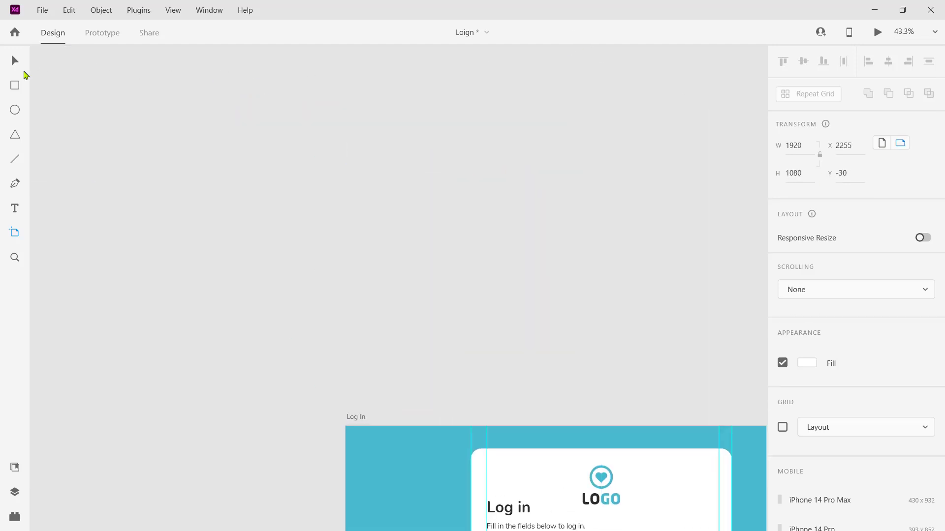
- Rename the new artboard as UI GOOGLE FONTS
key("v")
scroll(434, 221, "right", 15)
scroll(434, 221, "down", 5)
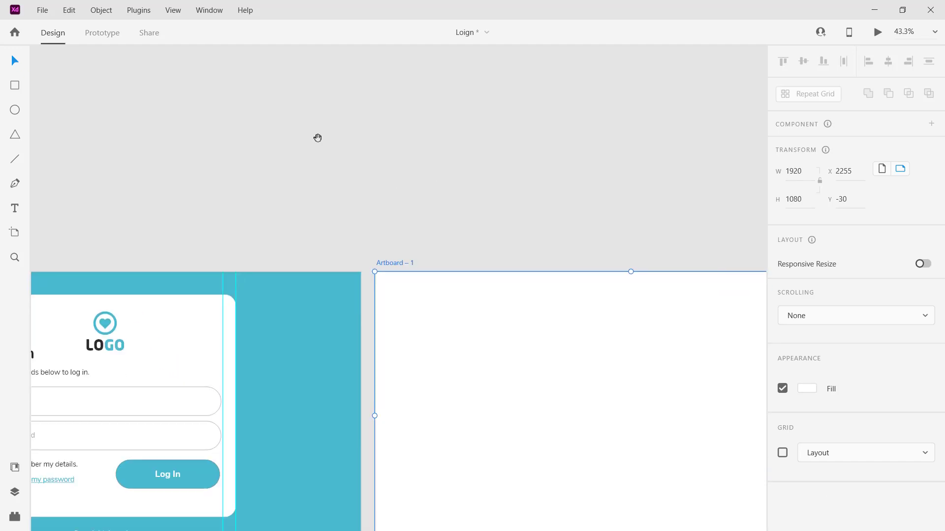
left_click_drag(353, 146, 349, 122)
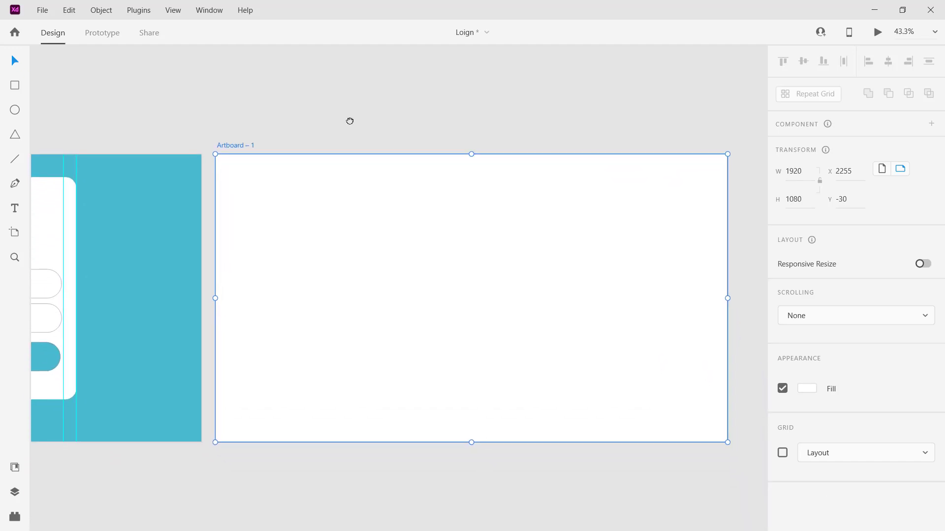
double_click(240, 145)
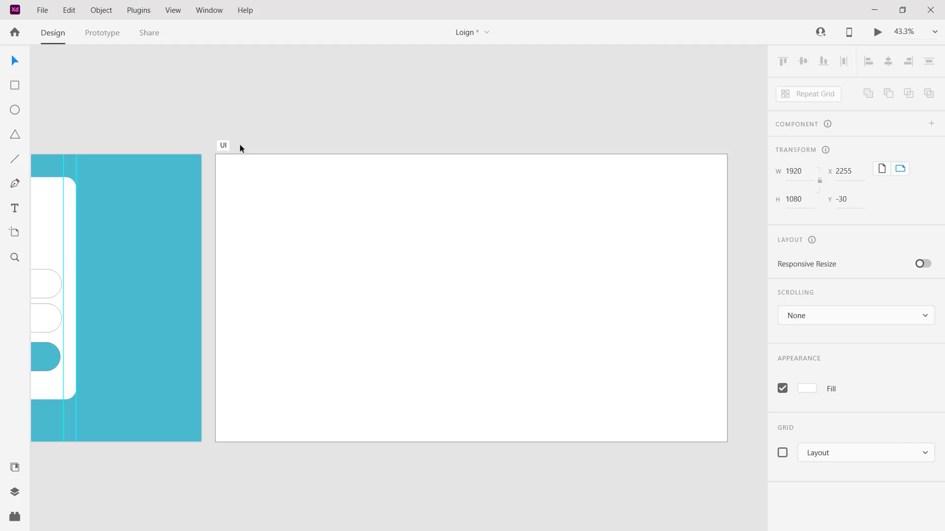
type("OOGLE")
type(" G")
type("J]")
key("BackSpace")
key("BackSpace")
type("F")
type("OR")
key("BackSpace")
key("BackSpace")
key("BackSpace")
type("P")
key("BackSpace")
type("ONTS")
key("Return")
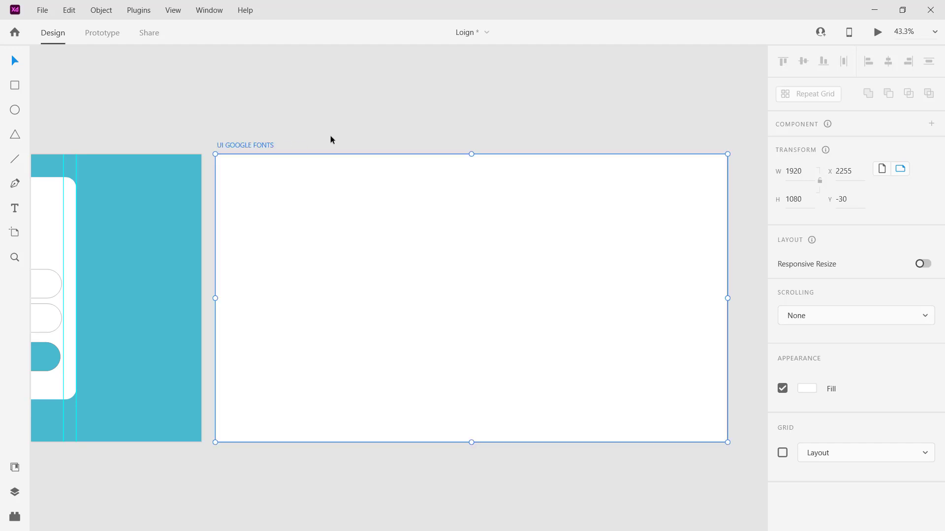
- Set the UI GOOGLE FONTS artboard to vertical scrolling
left_click(329, 140)
left_click_drag(399, 142, 386, 110)
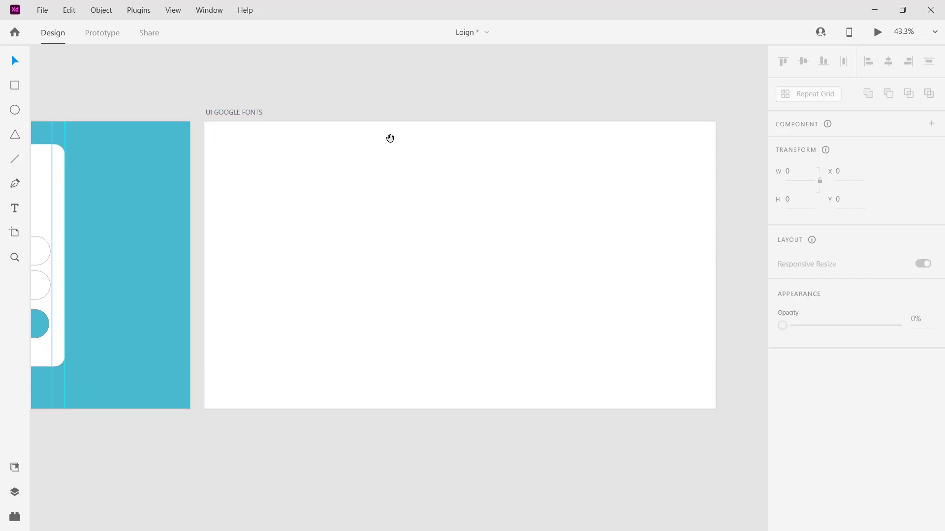
left_click(356, 255)
left_click(805, 319)
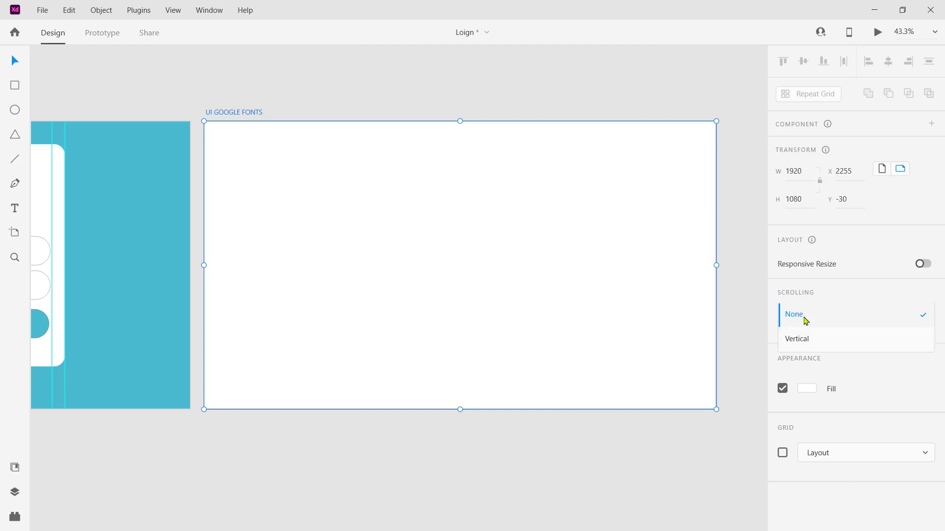
left_click(813, 343)
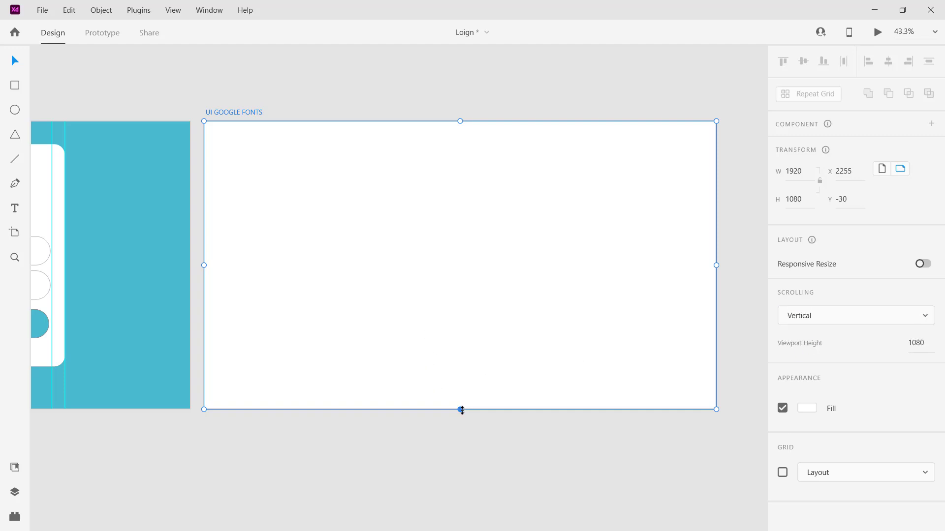
- Extend the UI GOOGLE FONTS artboard downward to a height of about 2472 and shift it to about X 2259
left_click_drag(461, 410, 465, 499)
scroll(462, 289, "down", 5)
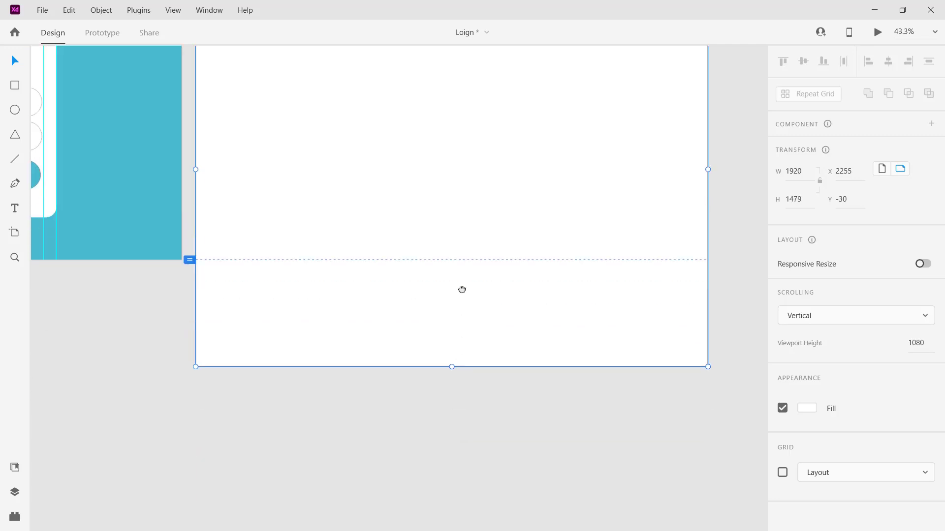
left_click_drag(447, 252, 462, 516)
scroll(457, 365, "up", 5)
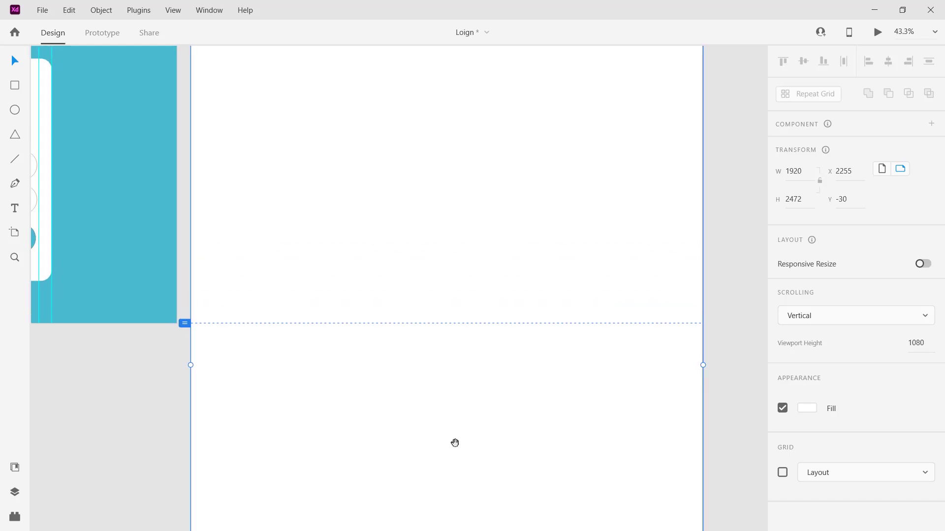
scroll(460, 360, "up", 2)
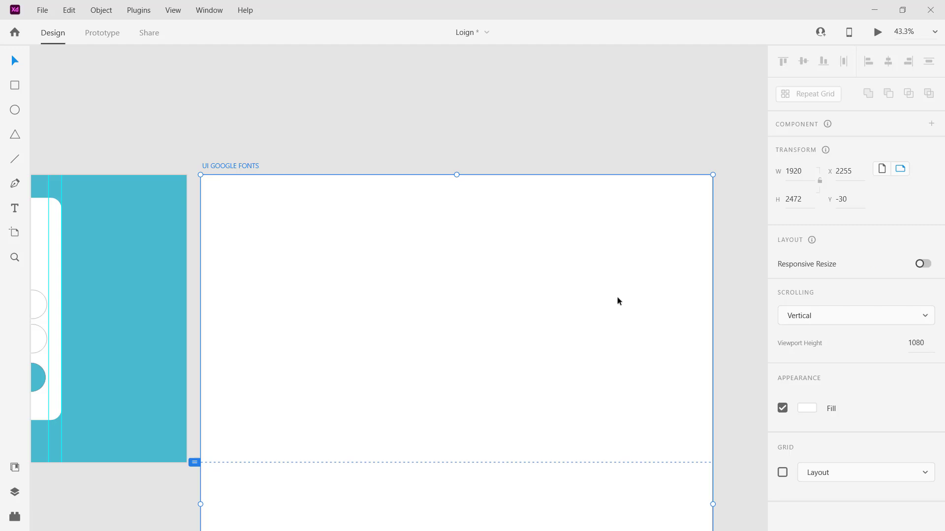
left_click_drag(331, 307, 329, 307)
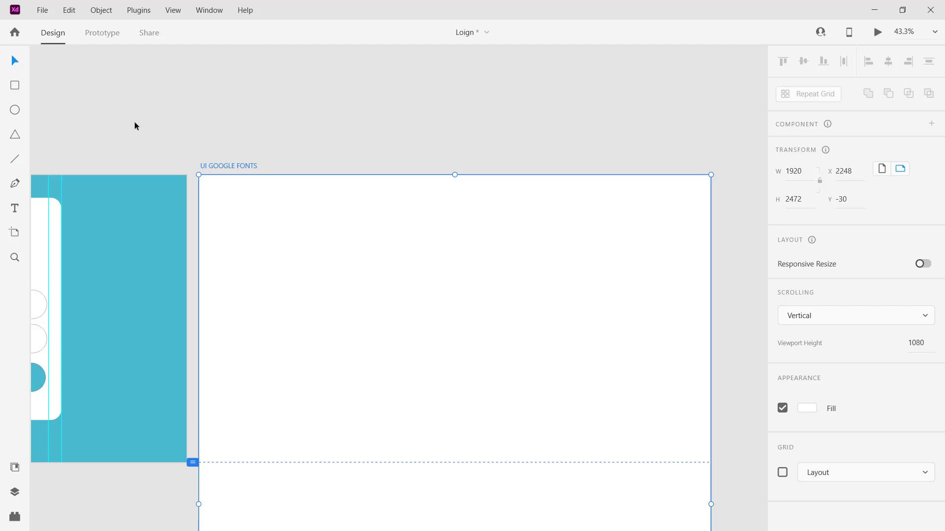
left_click(215, 150)
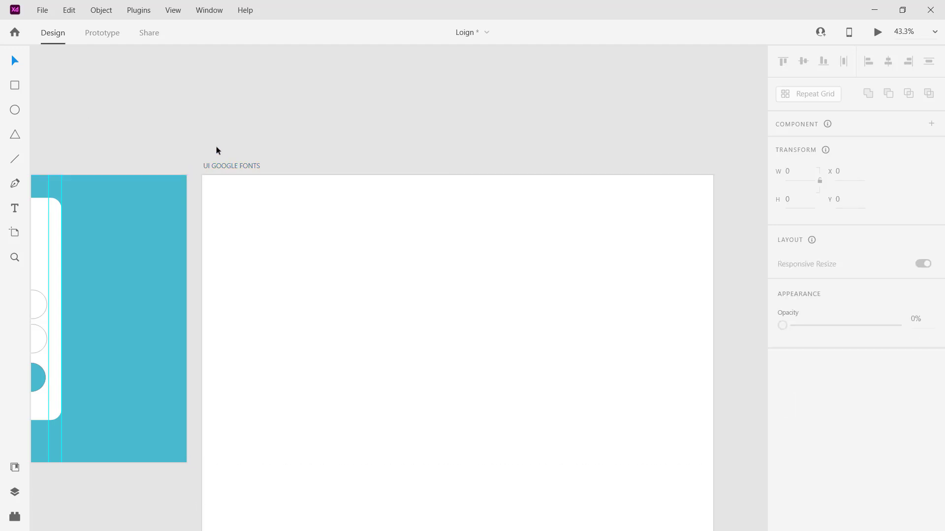
- Copy the logo from the login artboard into the UI GOOGLE FONTS artboard
left_click_drag(215, 149, 485, 133)
left_click(279, 166)
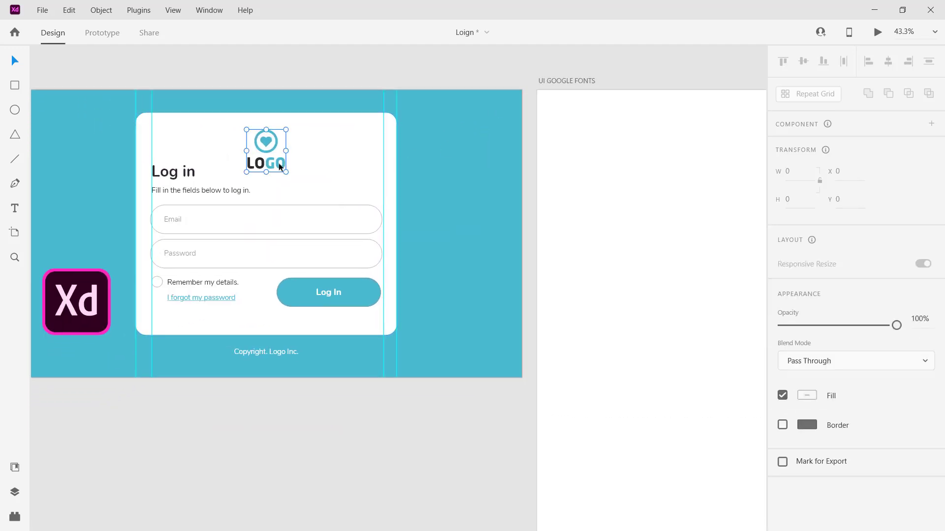
key("ctrl+c")
left_click(594, 152)
left_click_drag(594, 153, 386, 194)
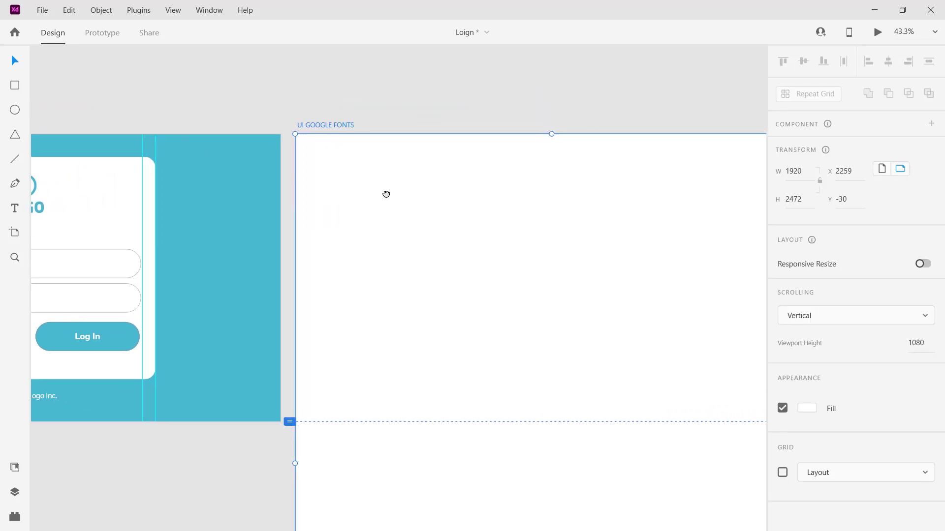
key("ctrl+v")
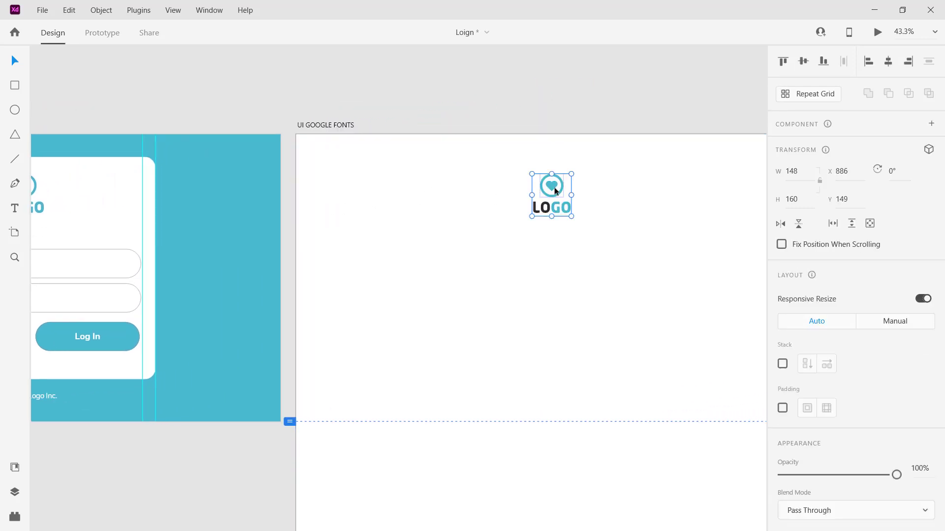
- Rearrange the copied logo with the heart icon left of the LOGO text, placed near the artboard's upper-left corner at about X 293, Y 56
double_click(551, 186)
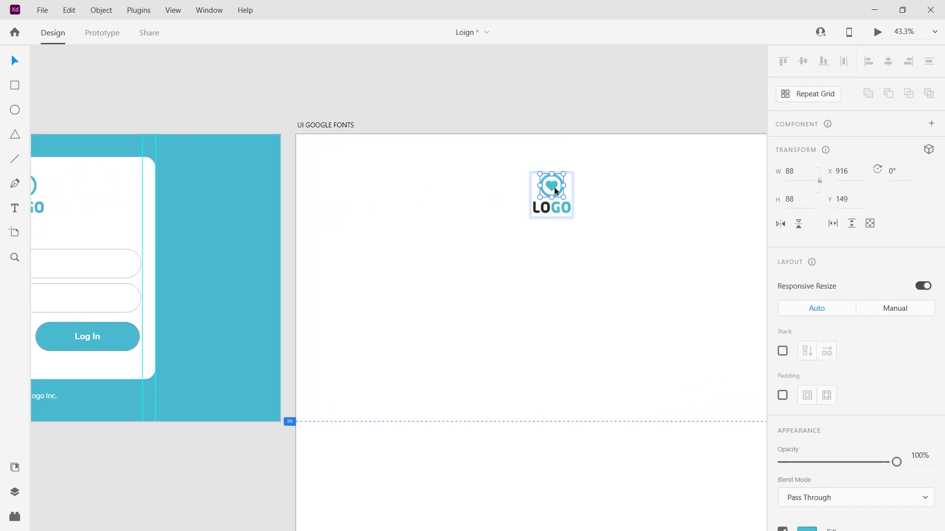
left_click_drag(534, 212, 416, 169)
left_click(573, 207)
left_click(581, 192)
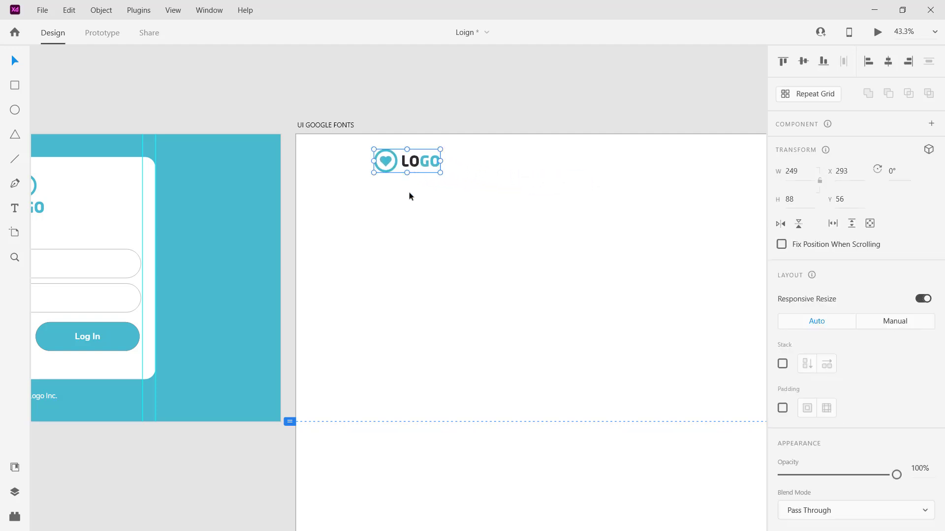
left_click(408, 198)
- Draw a sidebar rectangle about 1079 high along the left edge of the UI GOOGLE FONTS artboard and set its width to 130
left_click(16, 87)
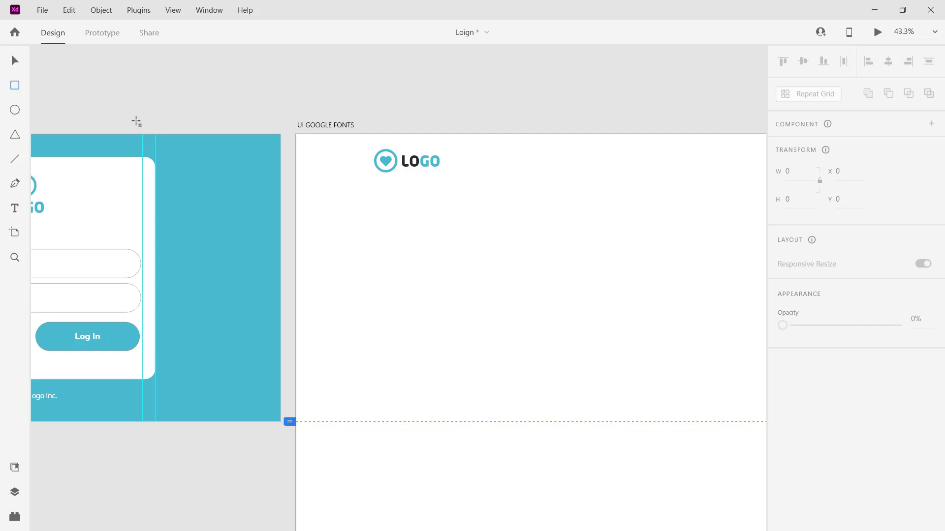
left_click_drag(296, 135, 344, 423)
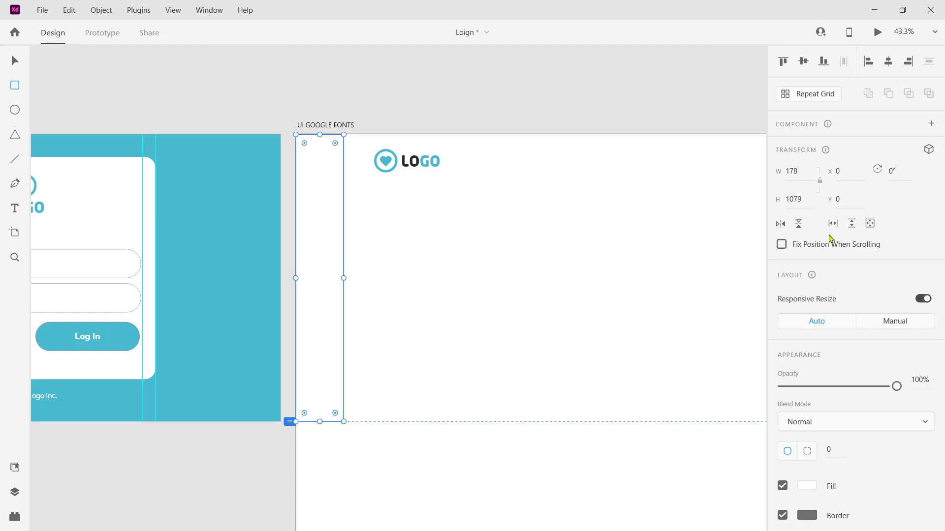
left_click(801, 172)
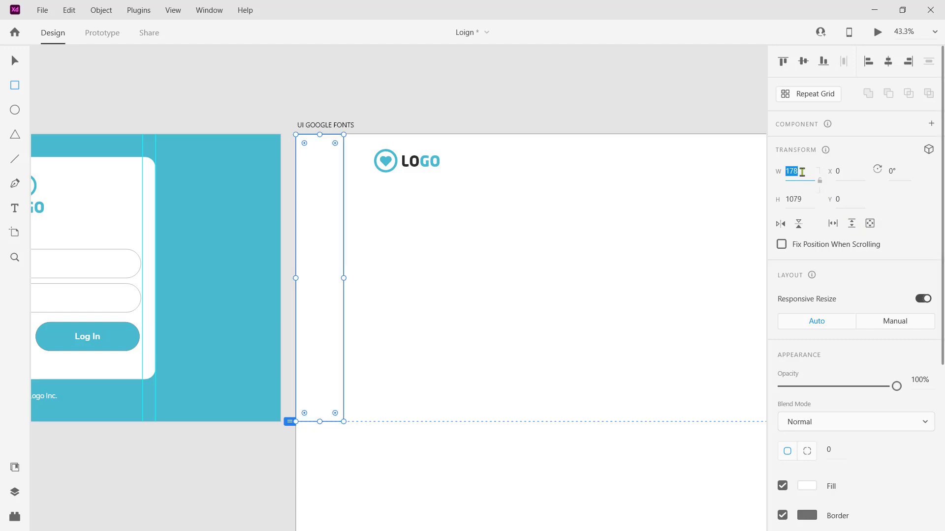
type("1")
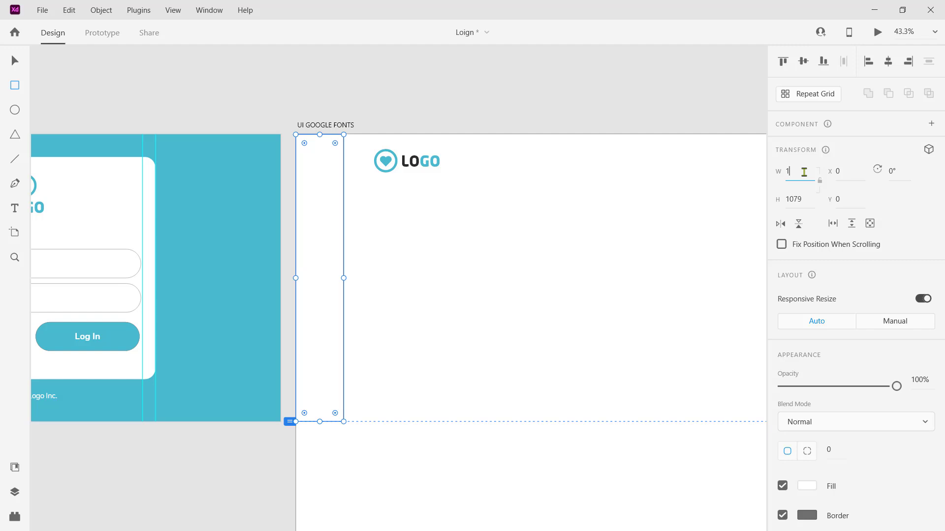
type("30")
key("Tab")
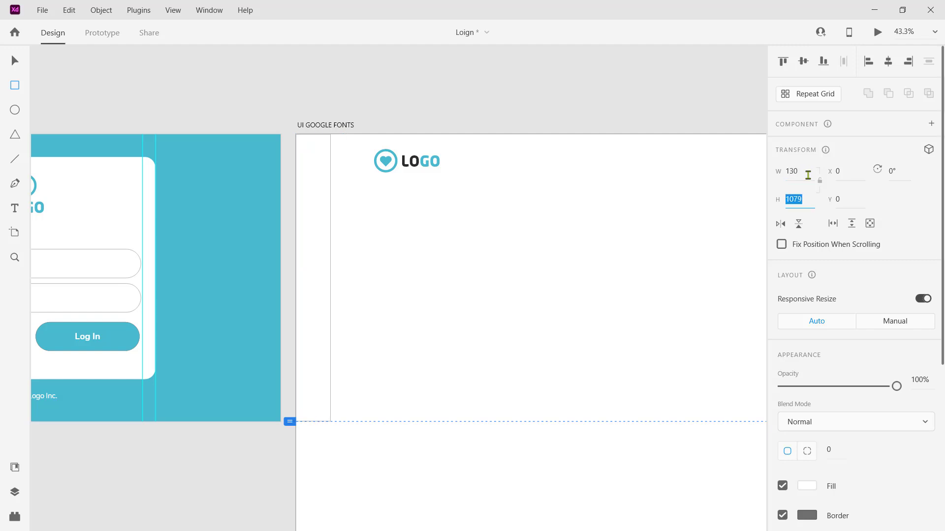
key("Return")
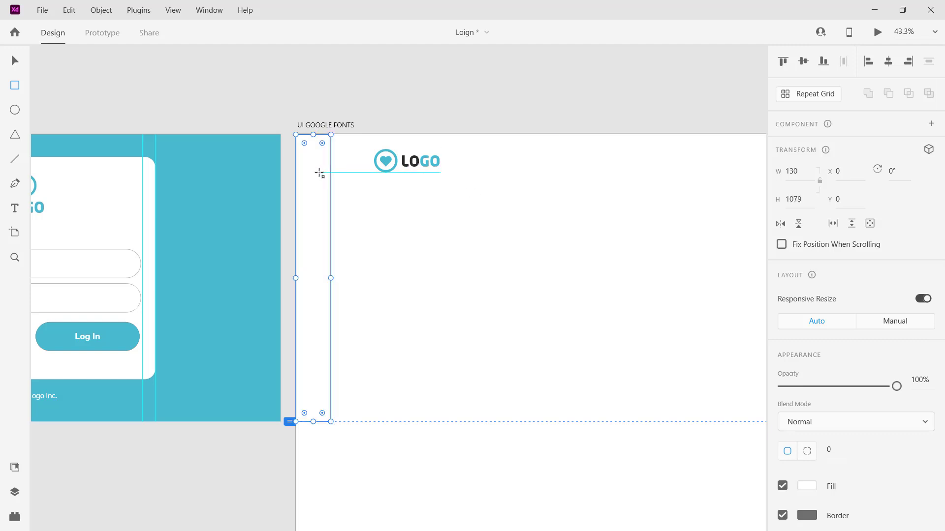
left_click(14, 61)
left_click(464, 111)
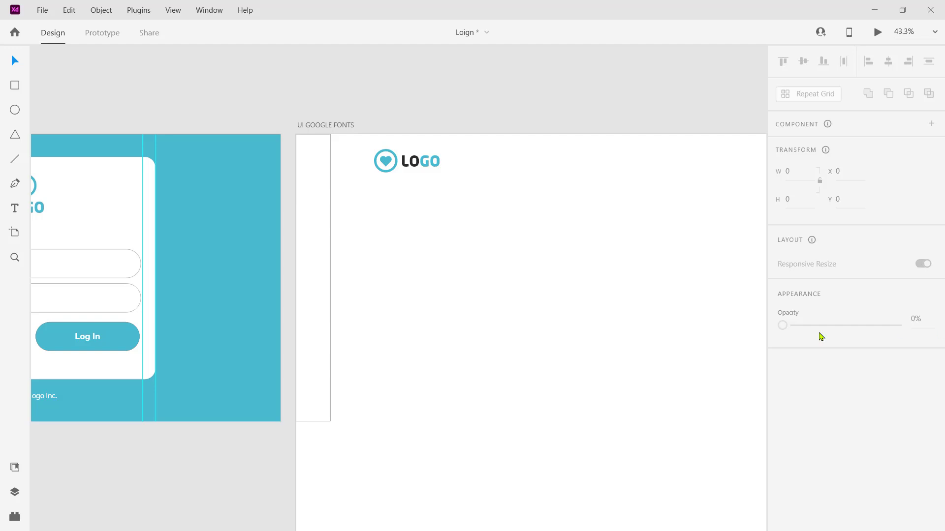
- Fill the sidebar rectangle with the colour #4ABAD0
left_click(302, 285)
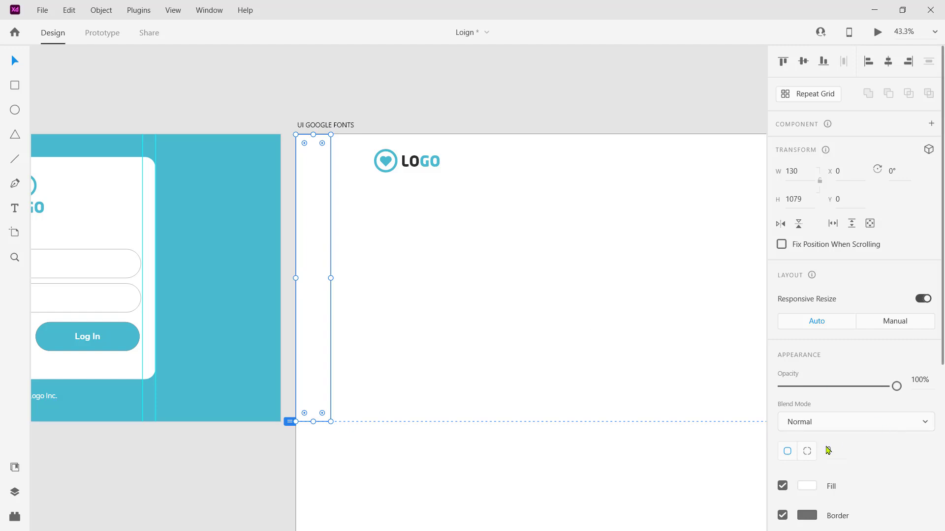
left_click(807, 486)
key("ctrl+v")
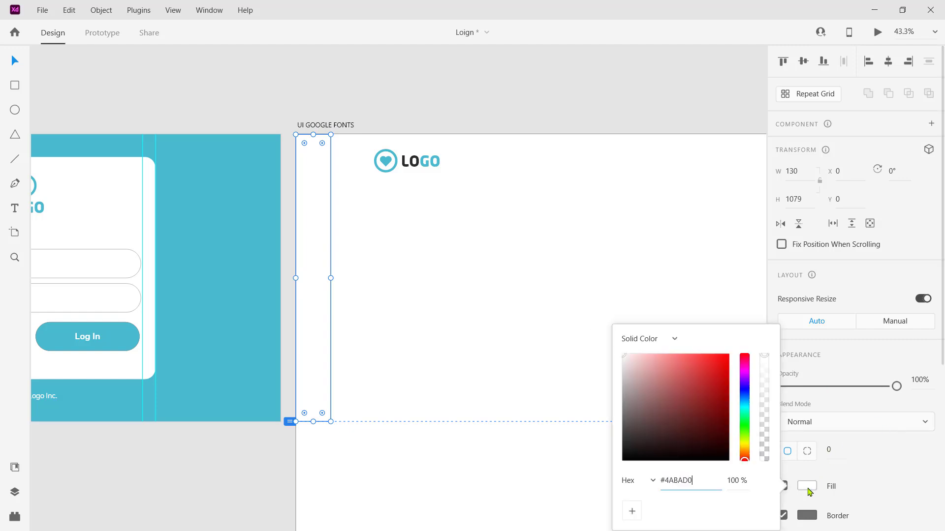
key("Return")
left_click(570, 312)
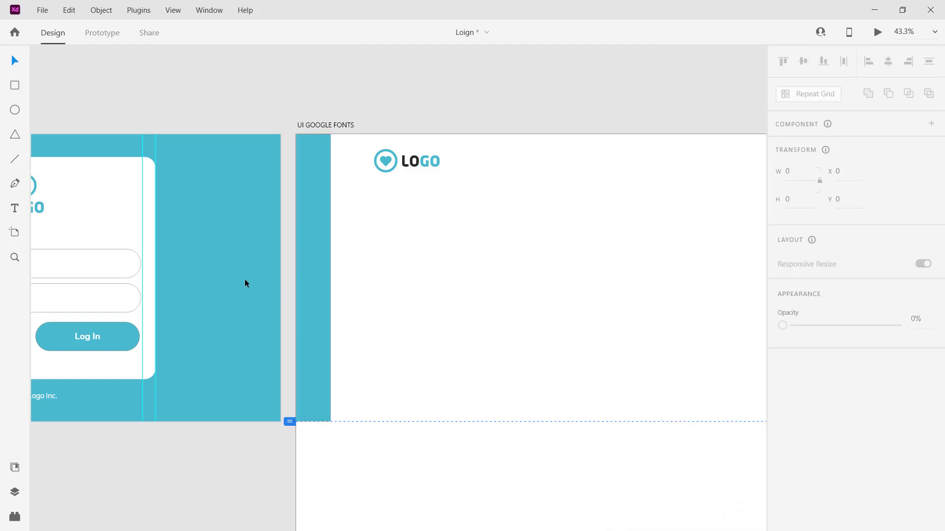
- Remove the border from the sidebar rectangle on the UI GOOGLE FONTS artboard
left_click(305, 276)
left_click(783, 515)
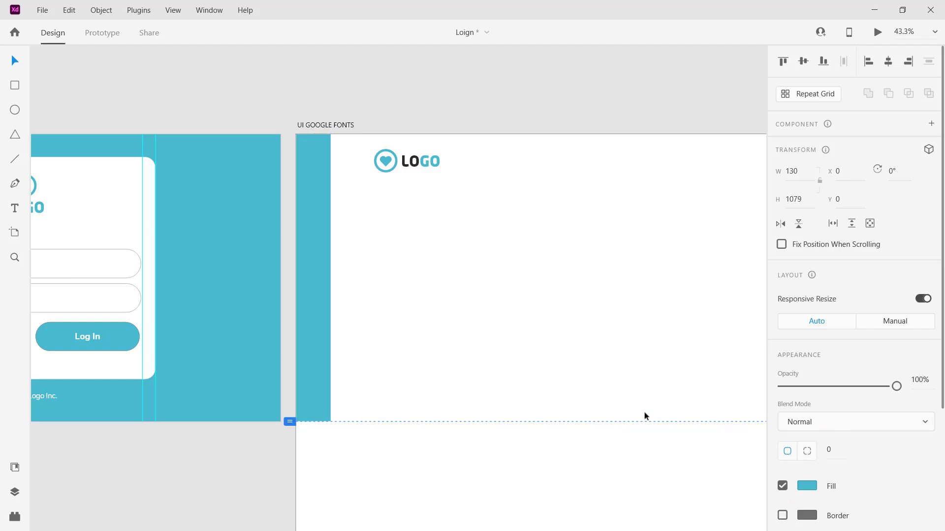
left_click(475, 253)
- Move the logo closer to the sidebar, to about X 186, Y 34
left_click(401, 170)
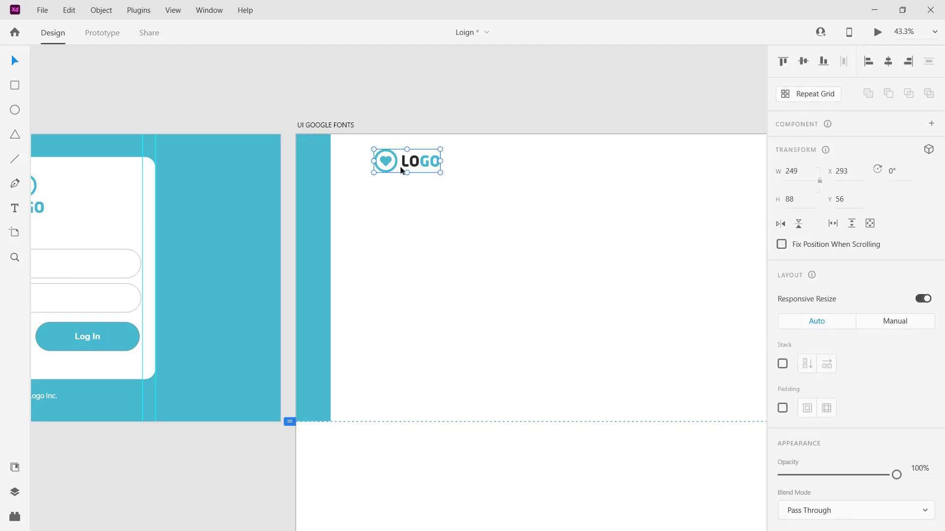
left_click_drag(417, 169, 389, 164)
- Add a drop shadow to the sidebar rectangle with X and Y offsets of 11
left_click(323, 194)
scroll(733, 368, "down", 2)
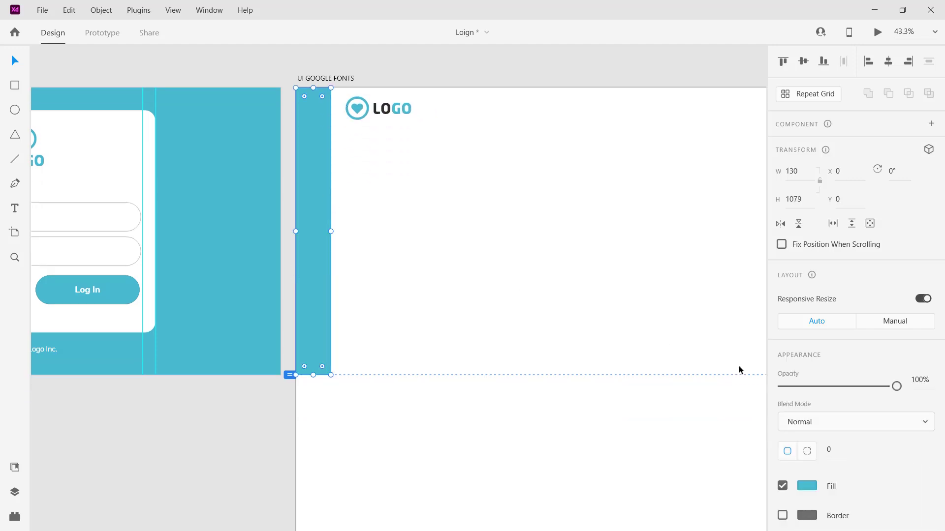
scroll(835, 427, "down", 1)
scroll(835, 427, "down", 3)
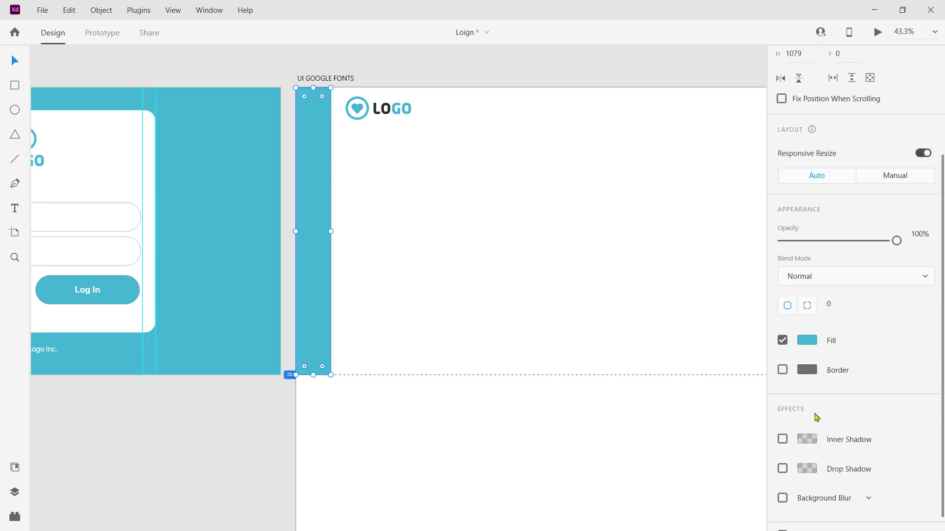
left_click(782, 468)
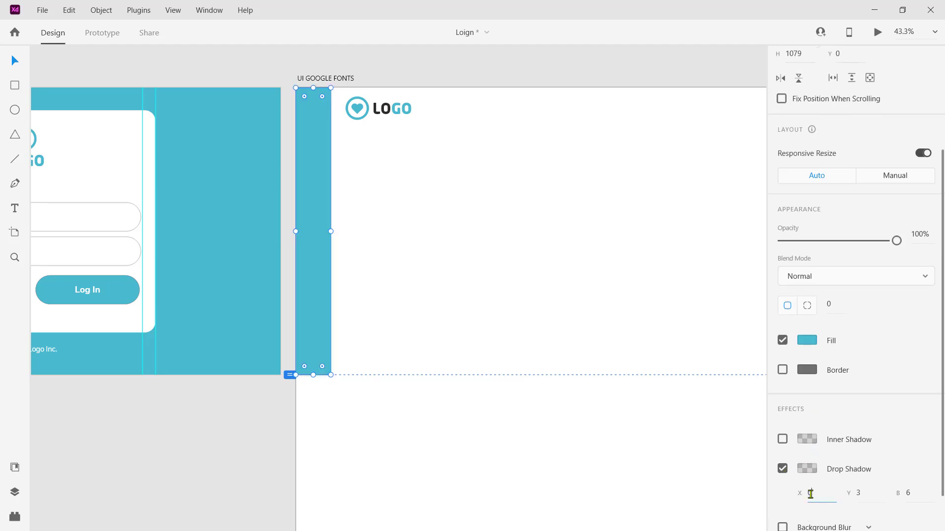
left_click(825, 503)
type("11")
key("Tab")
type("11")
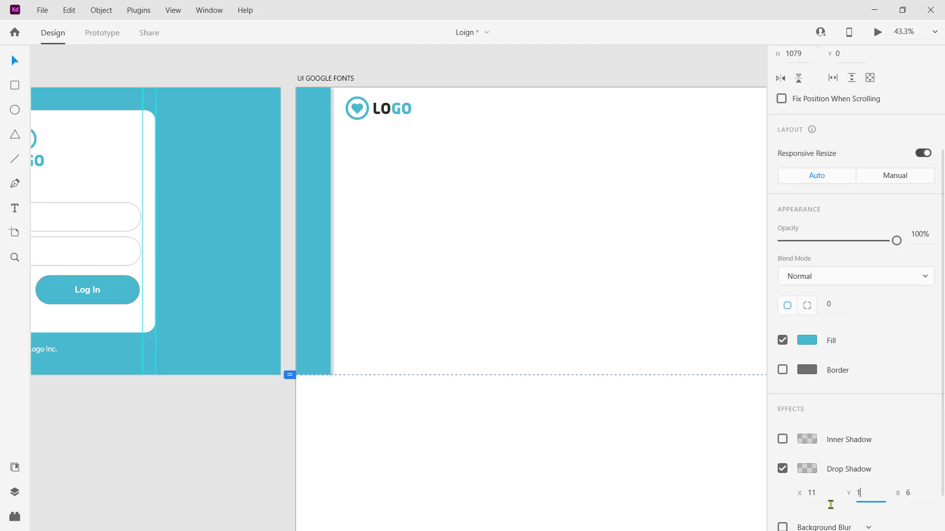
key("Tab")
left_click(615, 359)
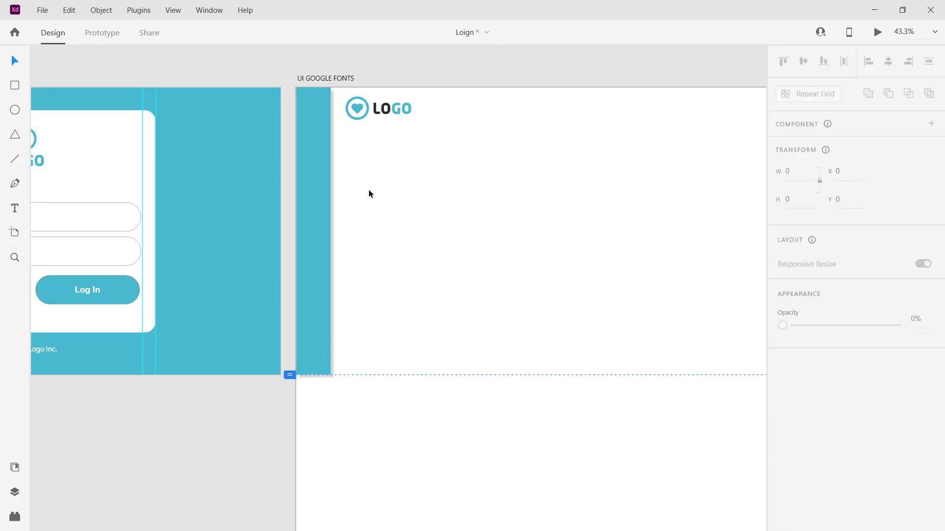
- Scale the header logo down proportionally, keeping it beside the sidebar
left_click(388, 117)
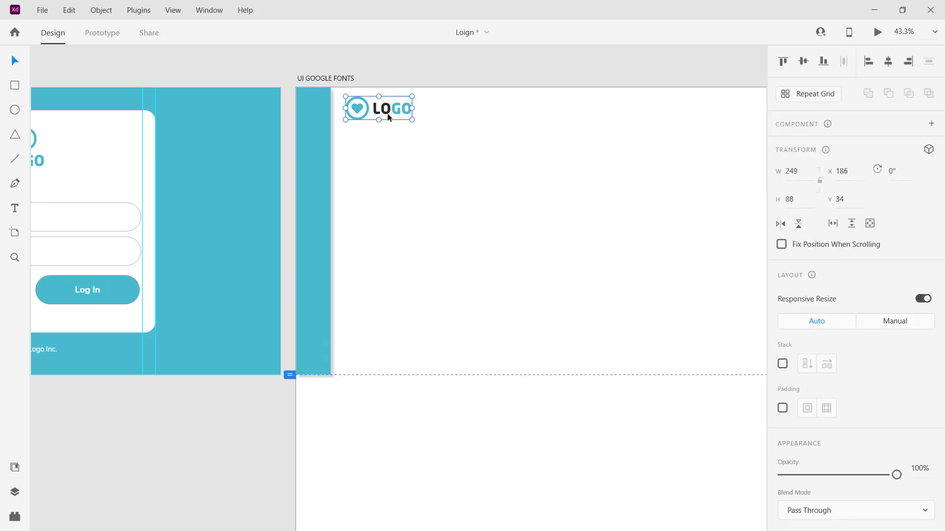
left_click_drag(412, 120, 396, 124)
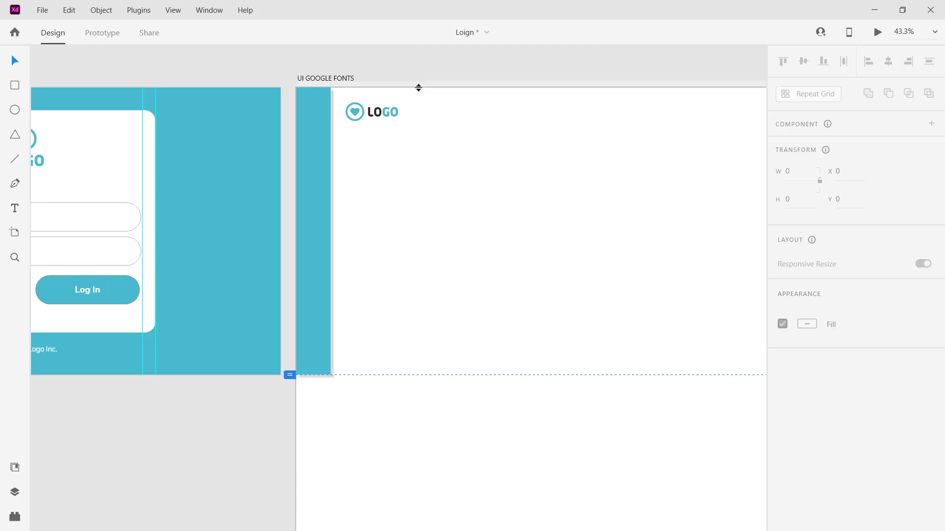
- Place a horizontal guide below the logo to mark the header's lower edge and move the logo up to about Y 43
left_click_drag(417, 87, 389, 115)
left_click(389, 113)
left_click(438, 114)
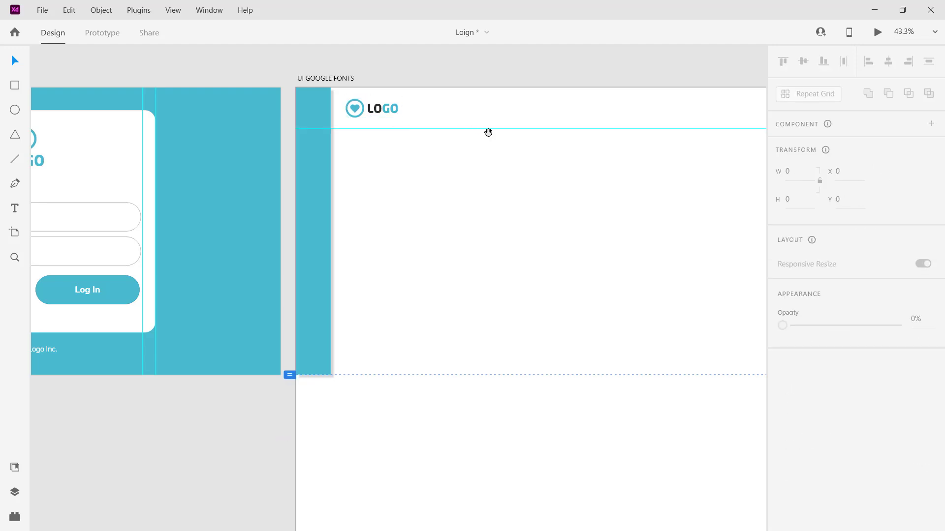
- Paste the Portal da Escola text into the header beside the logo and change its wording to "Menu Site 1"
left_click_drag(538, 153, 442, 158)
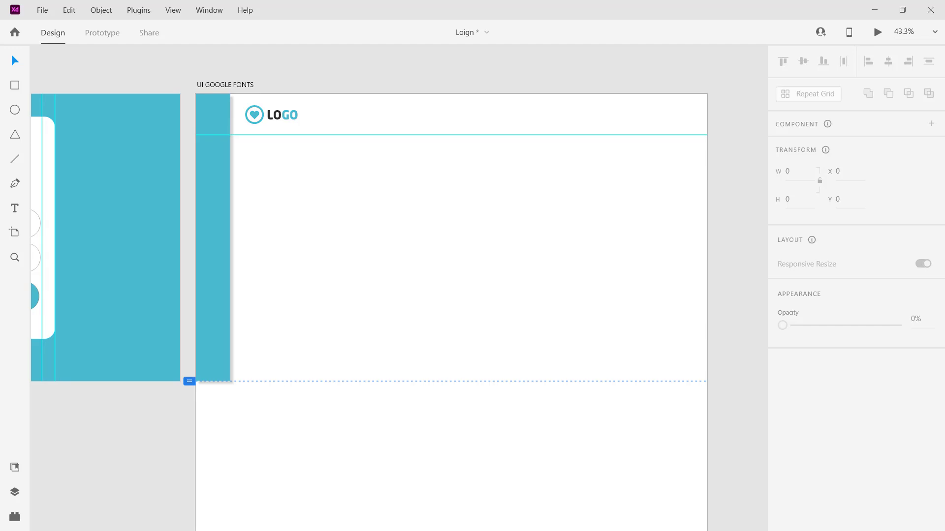
key("ctrl+v")
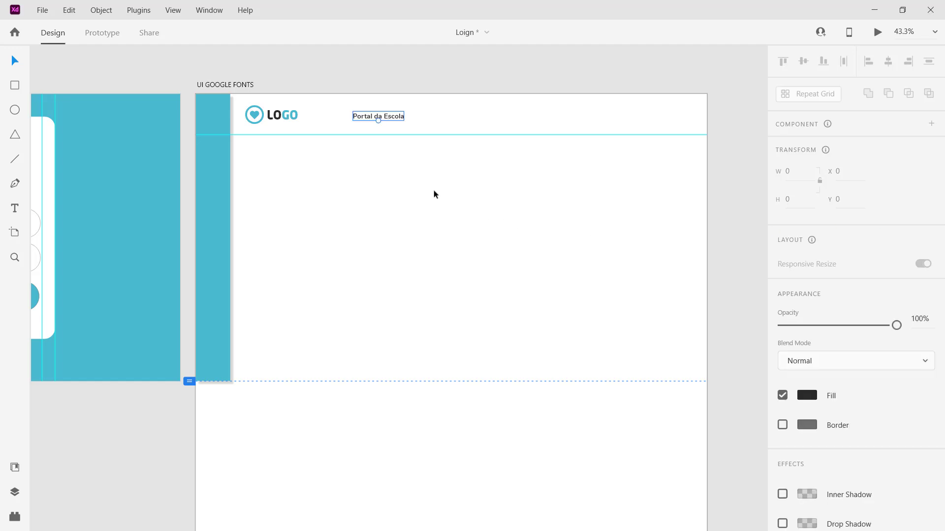
double_click(390, 122)
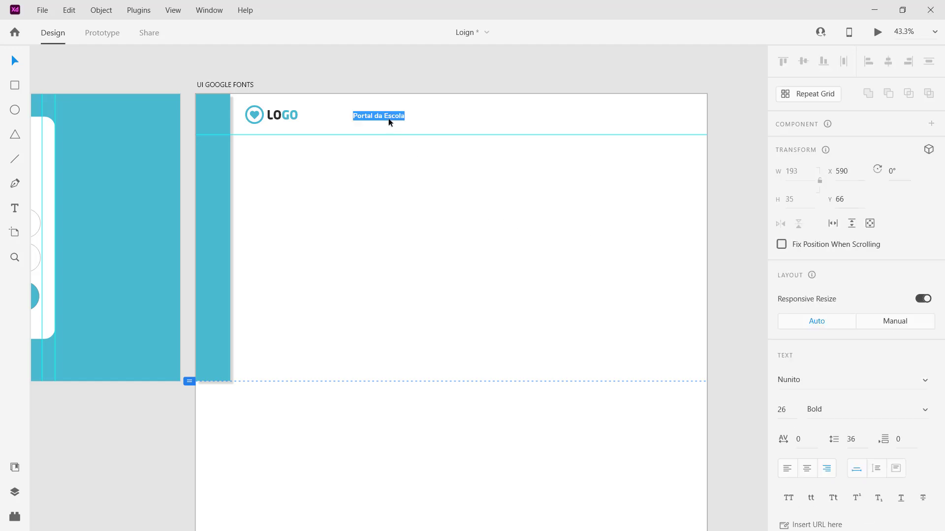
type("mENU")
key("BackSpace")
key("BackSpace")
key("BackSpace")
key("BackSpace")
type("Menu")
type(" Si")
type("te")
type(" 2")
key("BackSpace")
key("BackSpace")
type("1")
key("Escape")
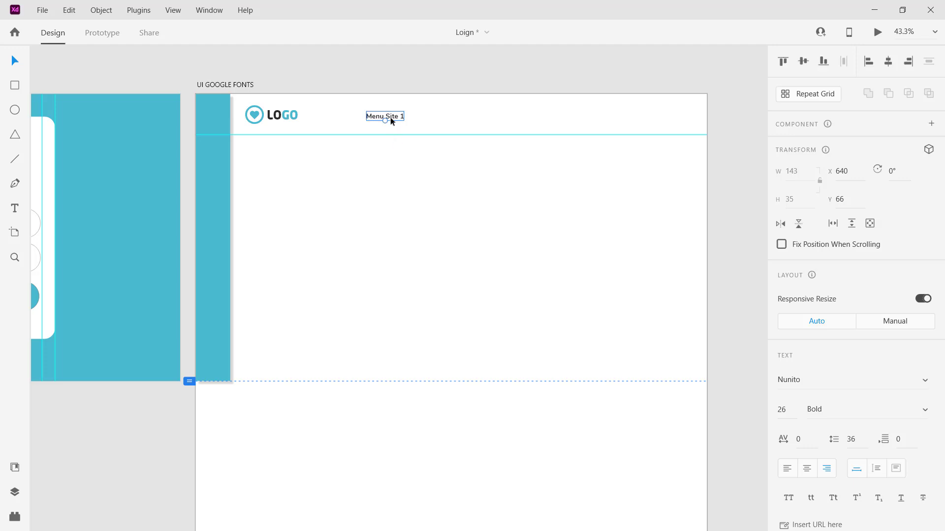
- Move the Menu Site 1 text within the header to about X 668, Y 61
left_click(919, 415)
key("Escape")
left_click_drag(394, 118, 401, 119)
- Change the fill colour of the Menu Site 1 text to black
scroll(751, 266, "down", 1)
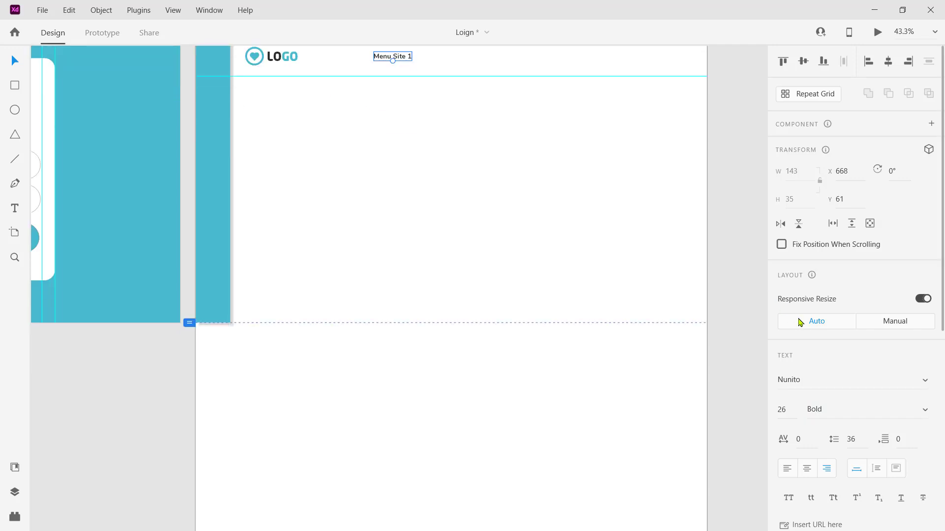
scroll(801, 323, "down", 6)
left_click(803, 327)
left_click(624, 355)
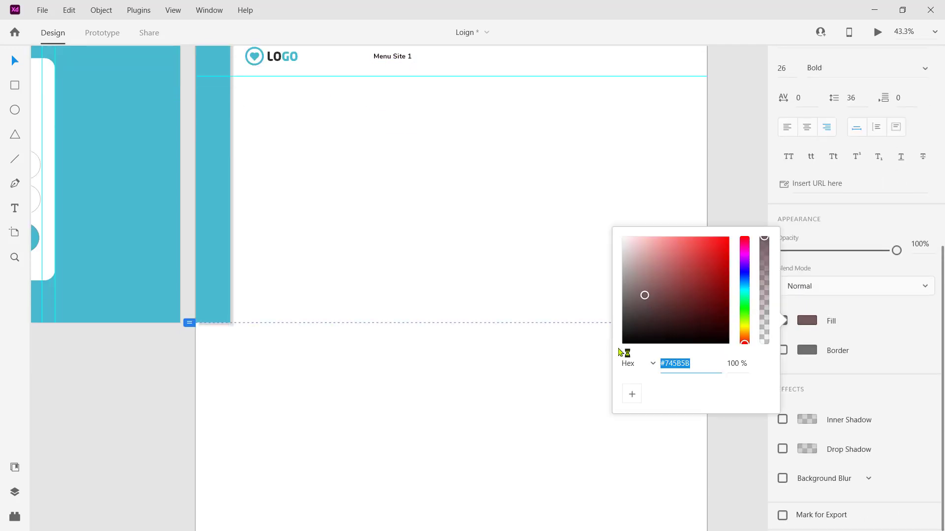
left_click(495, 232)
- Set the font size of the Menu Site 1 text to 33
scroll(416, 133, "up", 1)
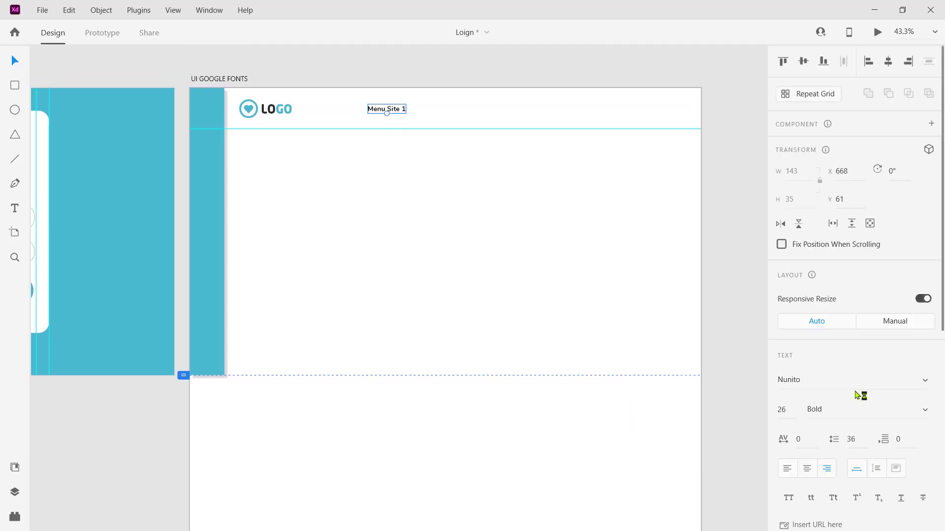
left_click(781, 411)
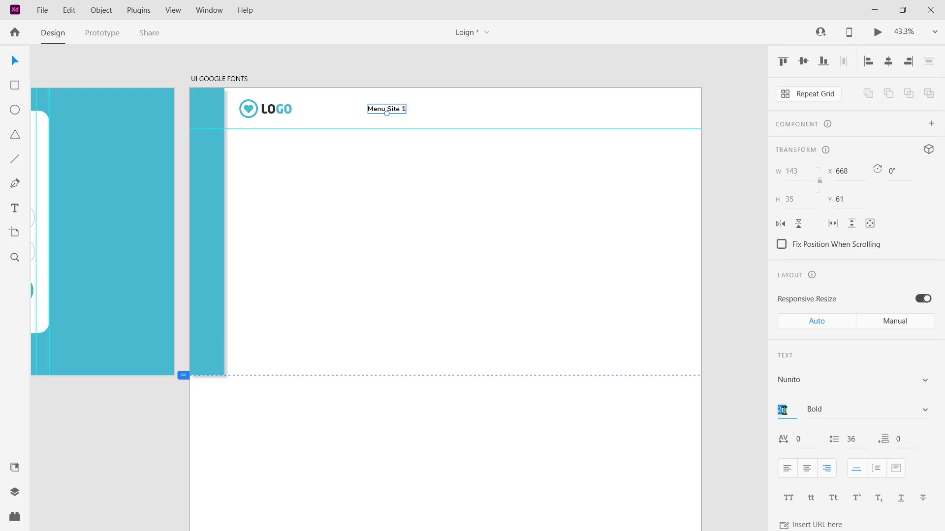
type("3.")
type("33")
key("Return")
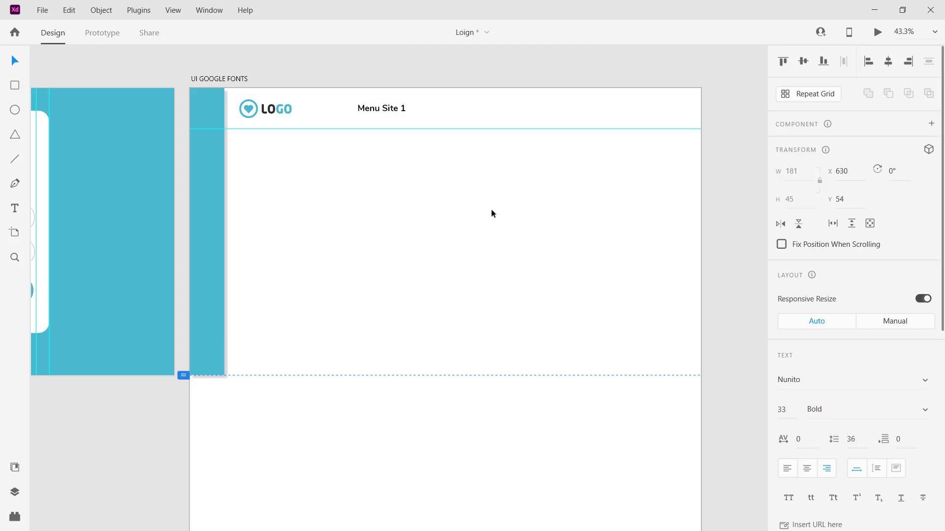
- Duplicate the Menu Site 1 text along the header to form a row of three menu items
left_click(491, 208)
left_click_drag(392, 112, 525, 111)
left_click(457, 116)
- Add a fourth Menu Site 1 copy at about X 1351, Y 56 and space the four menu items evenly
scroll(434, 114, "up", 3)
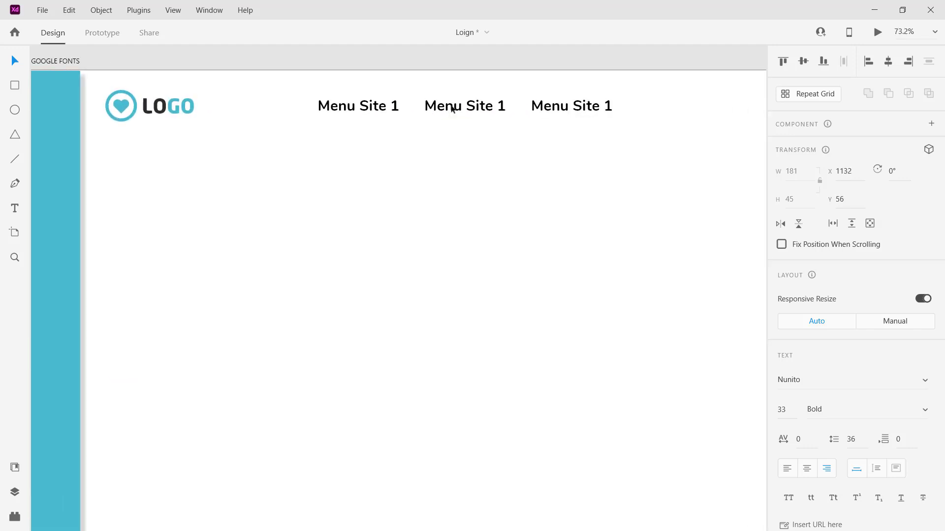
left_click_drag(458, 108, 481, 107)
left_click_drag(550, 107, 479, 148)
left_click(559, 131)
left_click(373, 152)
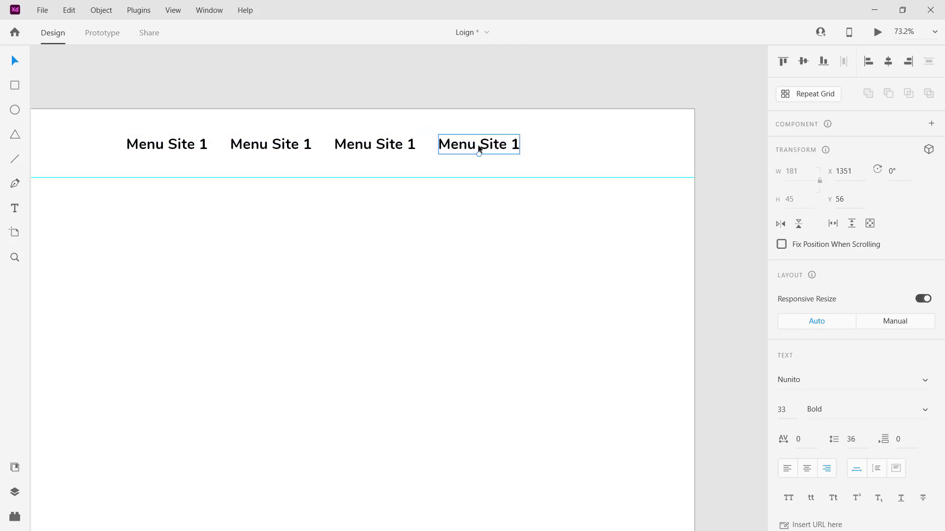
left_click(481, 198)
- Change the second menu item's text to "Menu Site 2", with a single space before the number
scroll(481, 196, "down", 3)
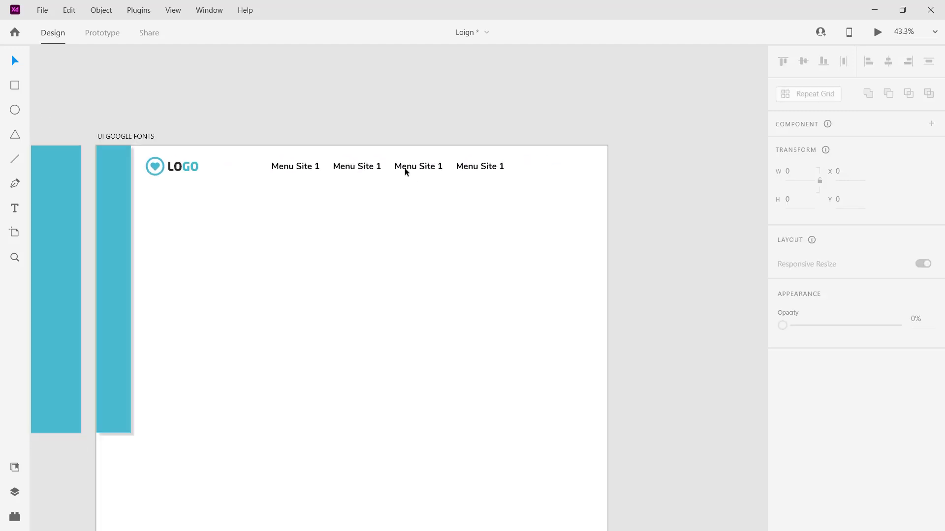
double_click(377, 167)
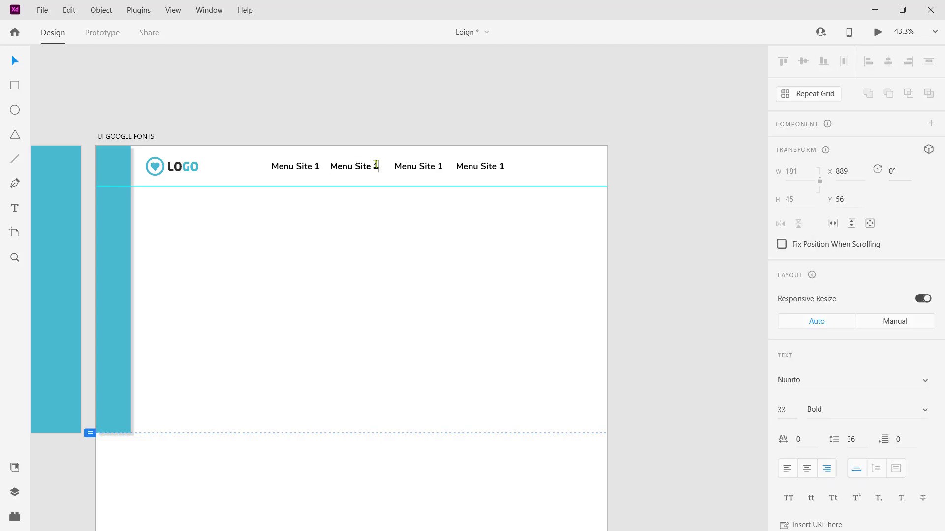
double_click(376, 166)
key("BackSpace")
type("2")
key("BackSpace")
type("b")
key("BackSpace")
key("Escape")
scroll(389, 188, "up", 4)
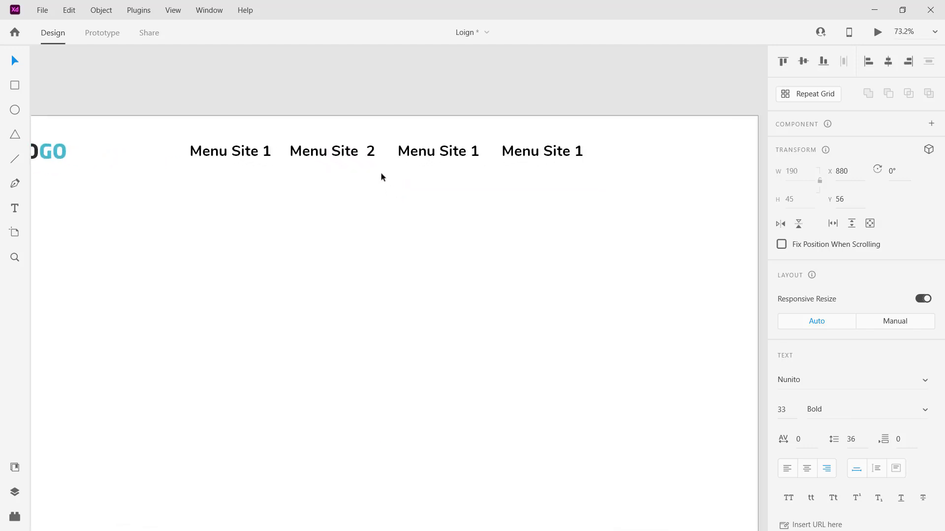
double_click(371, 154)
left_click(363, 151)
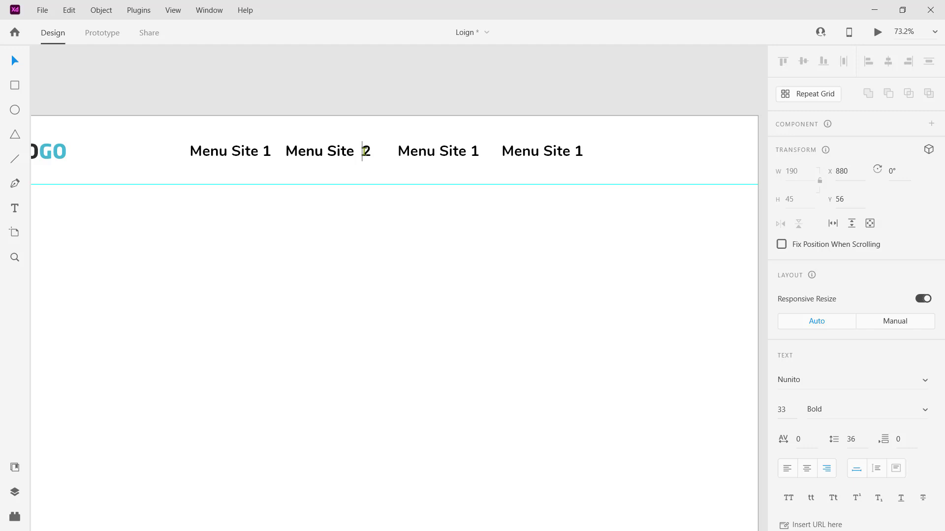
key("BackSpace")
key("Escape")
- Change the third menu item's text to "Menu Site 3"
left_click(456, 154)
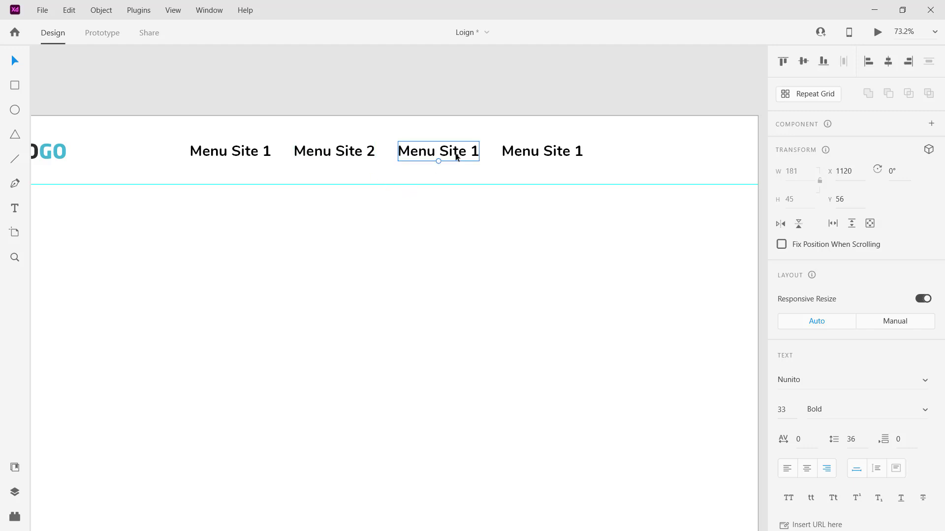
double_click(465, 154)
double_click(471, 153)
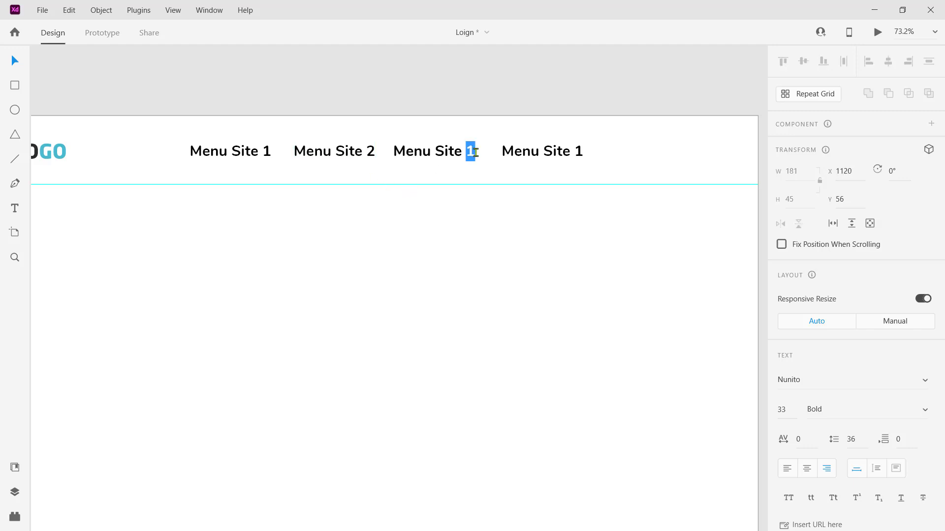
type("3")
key("Escape")
- Change the fourth menu item's text to "Menu Site 4"
double_click(559, 154)
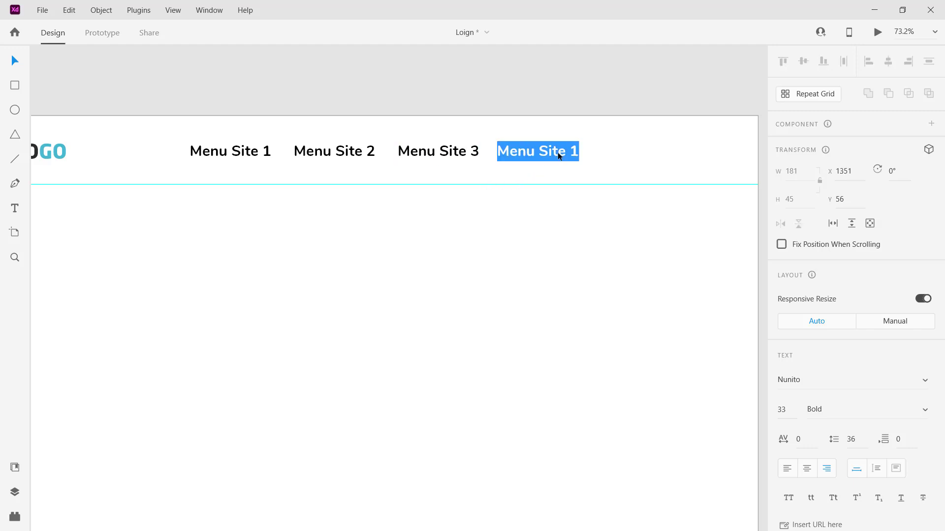
double_click(572, 151)
type("4")
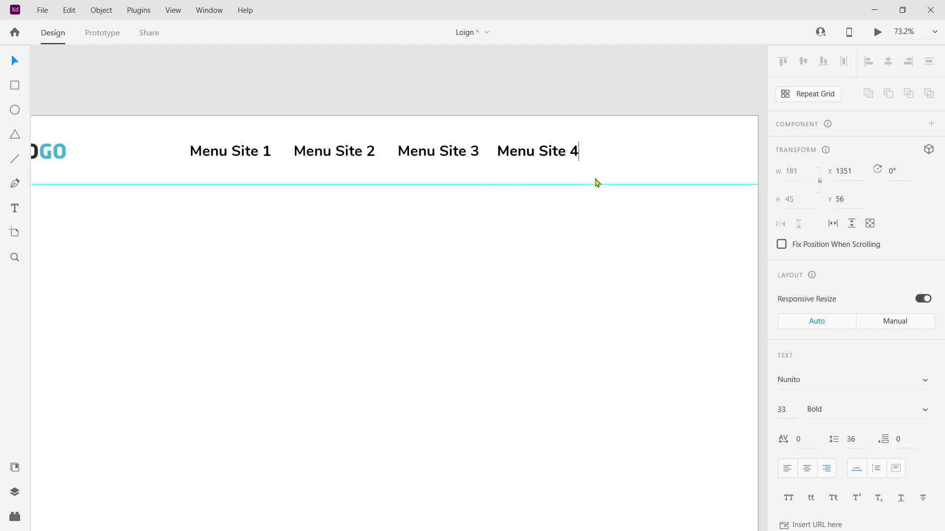
key("Escape")
left_click(585, 199)
left_click_drag(582, 200, 553, 225)
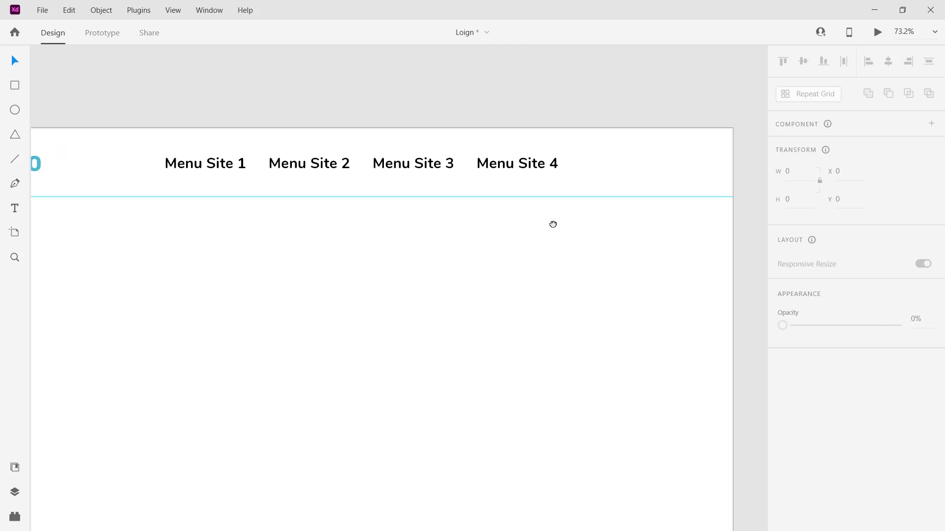
scroll(552, 220, "down", 5)
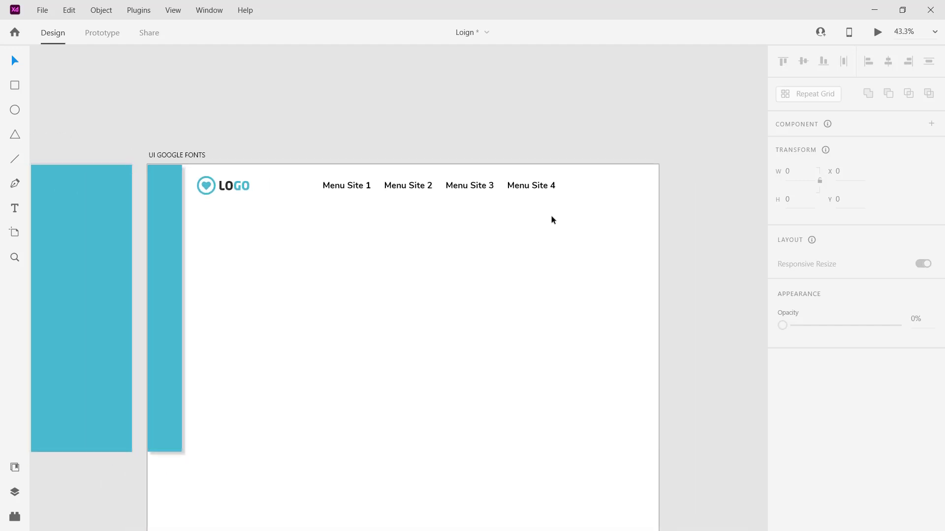
left_click(358, 190)
left_click(382, 187, "shift")
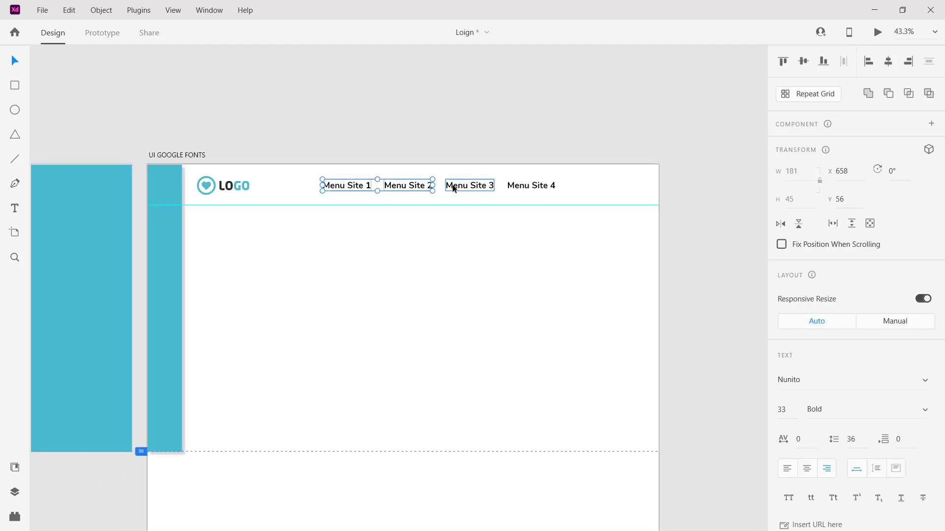
left_click(449, 187, "shift")
left_click(510, 187, "shift")
left_click(239, 187, "shift")
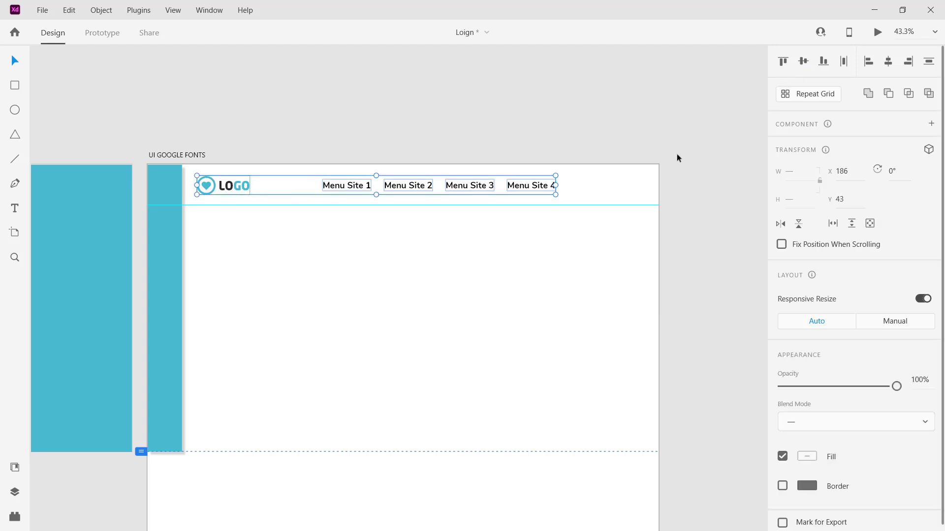
left_click(605, 186)
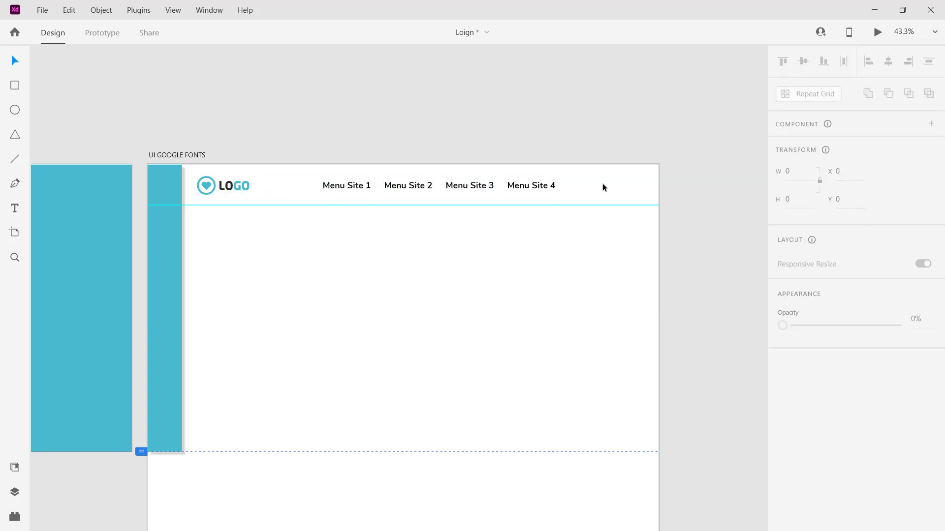
- Draw a fully rounded rectangle about 255 × 70 with corner radius 35 beside Menu Site 4, at about X 1596, Y 43
left_click(15, 86)
mouse_move(572, 176)
left_mouse_down()
mouse_move(640, 197)
mouse_move(628, 181)
mouse_move(633, 192)
left_mouse_up()
scroll(640, 196, "up", 3)
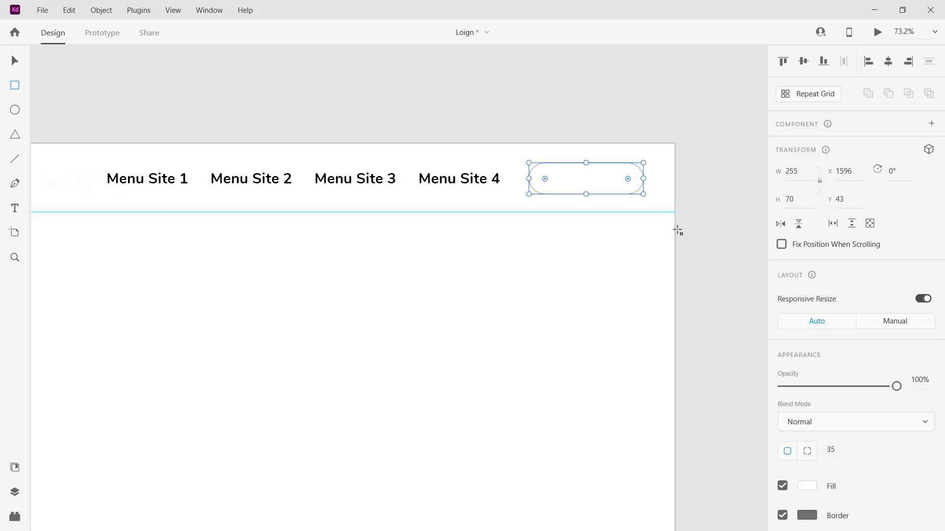
- Remove the button rectangle's border and fill it with the sidebar's blue (#4ABAD0) by sampling that colour
scroll(678, 231, "down", 3)
scroll(856, 488, "down", 2)
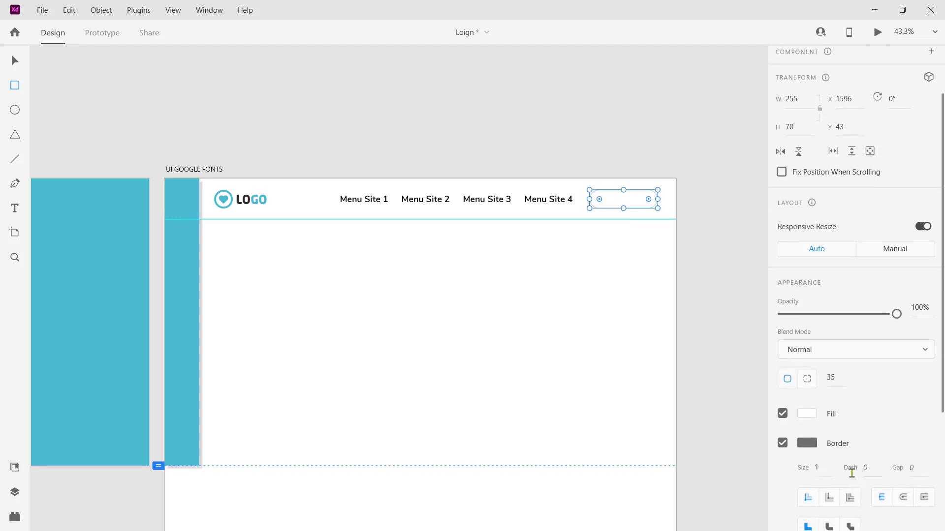
left_click(782, 443)
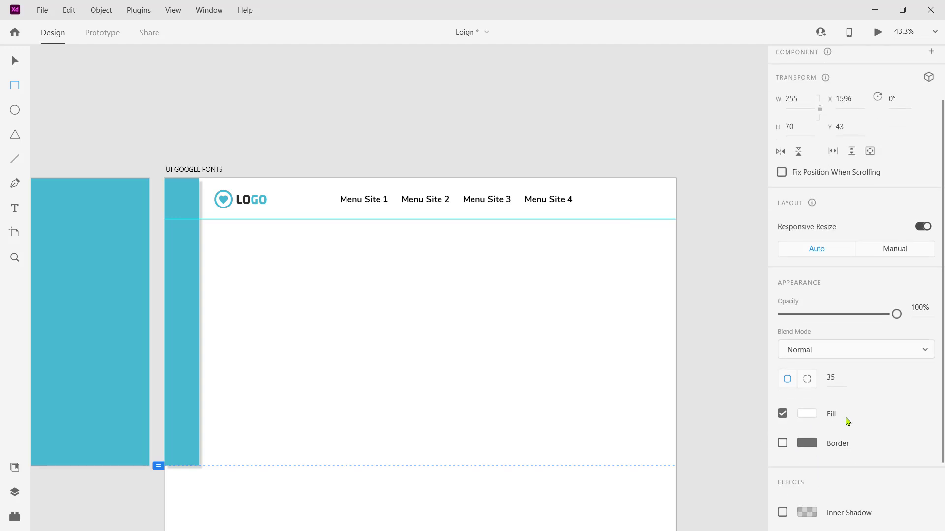
left_click(808, 419)
left_click(766, 466)
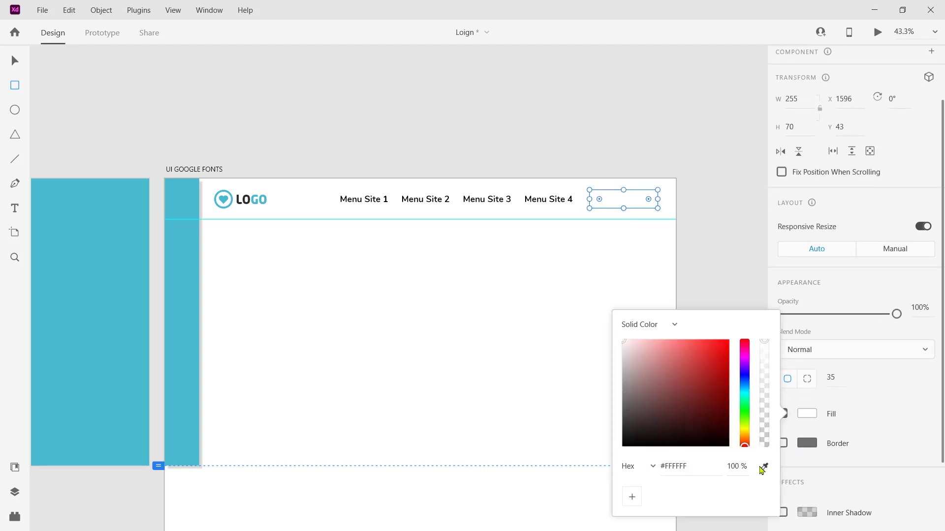
left_click(183, 279)
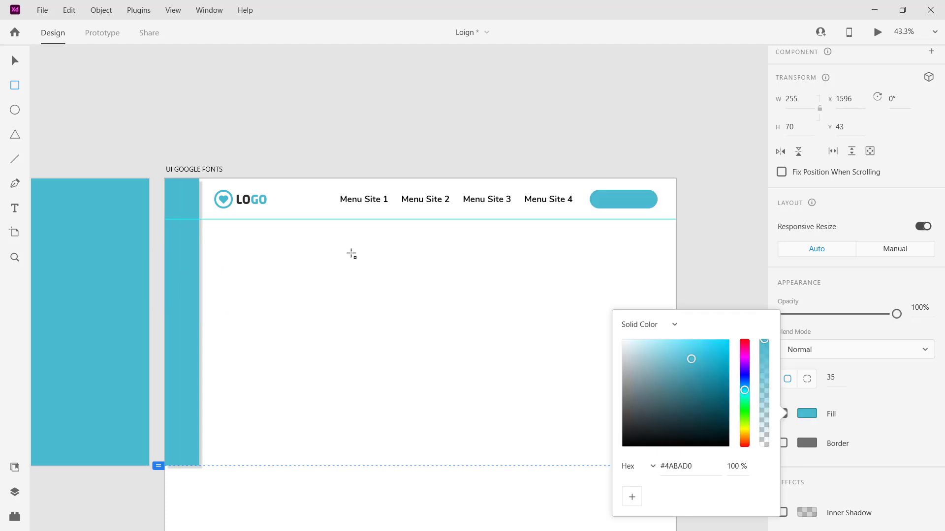
key("Escape")
- Duplicate the Menu Site 4 text onto the blue button and set the copy to centre alignment
scroll(603, 210, "up", 5)
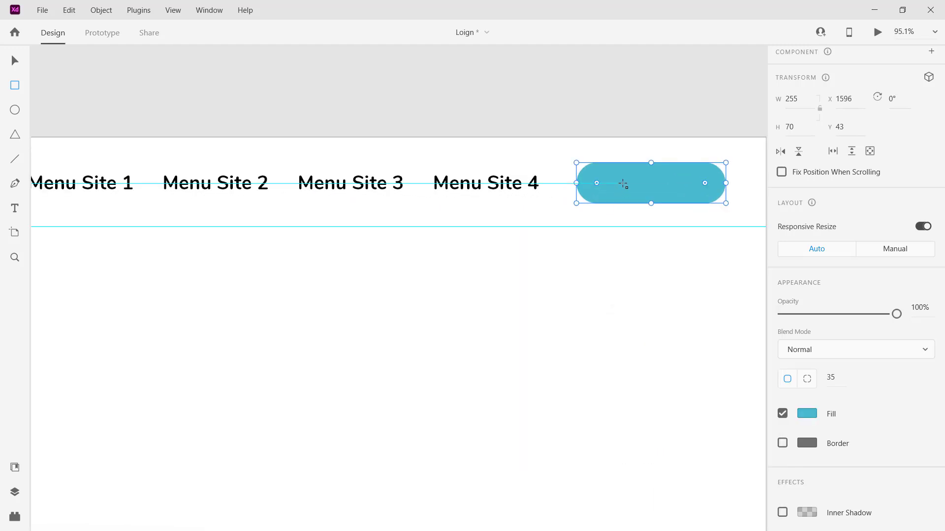
left_click(352, 120)
left_click(482, 187)
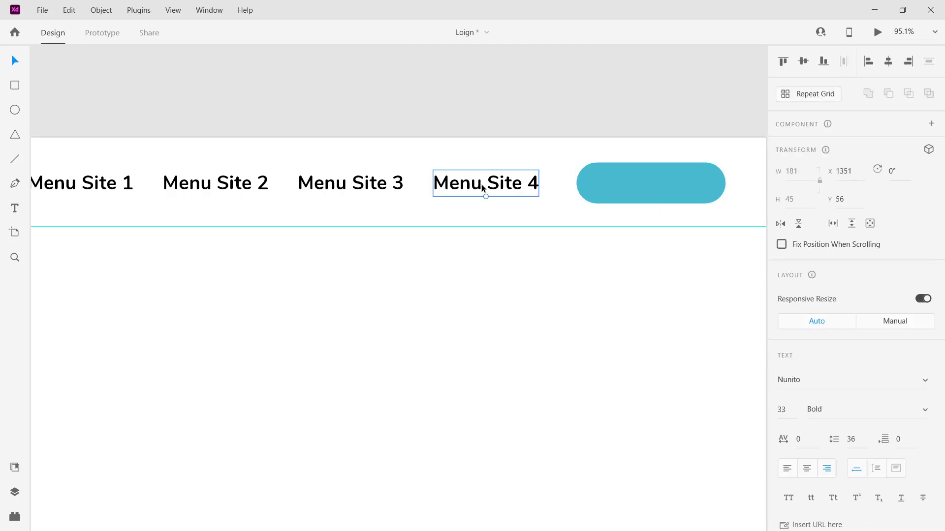
left_click_drag(483, 187, 645, 182)
double_click(645, 182)
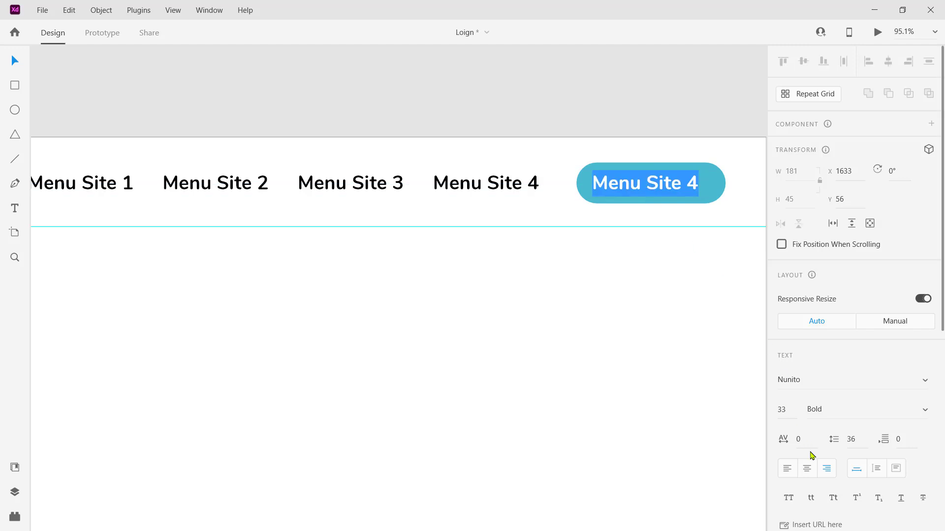
left_click(810, 471)
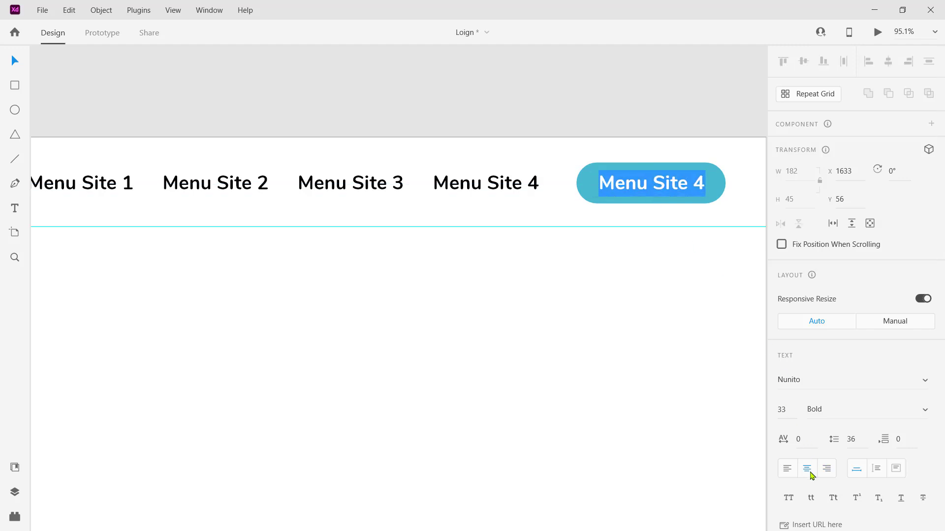
- Change the duplicated text on the button to "Log In"
type("LOg")
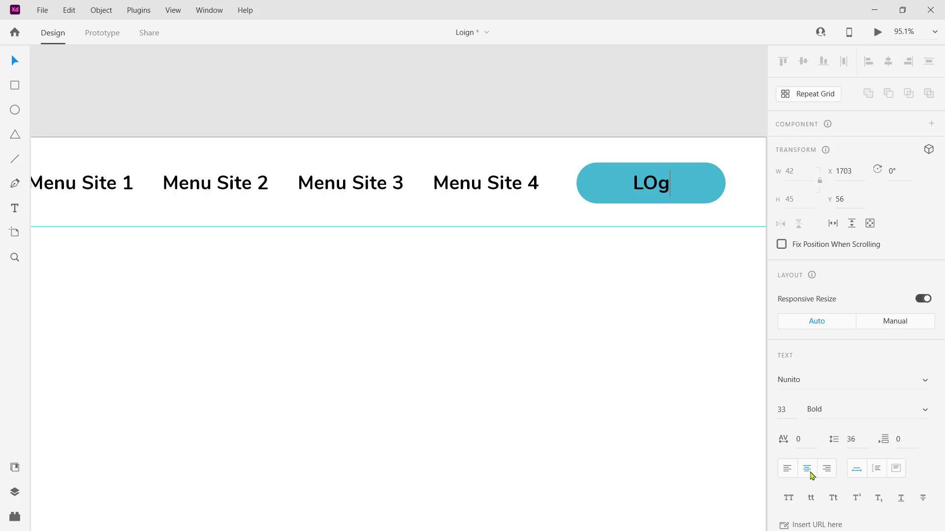
key("BackSpace")
key("BackSpace")
type("oglb==")
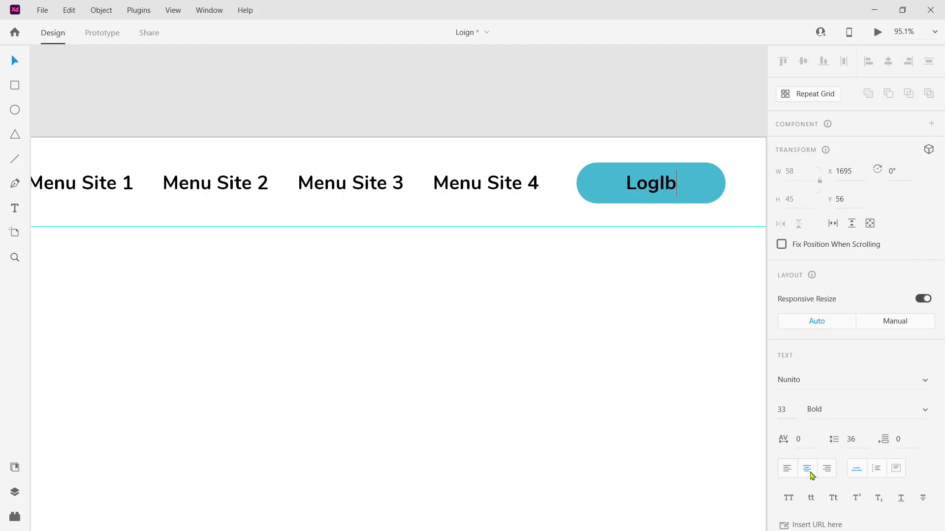
key("BackSpace")
key("BackSpace")
key("BackSpace")
type("n")
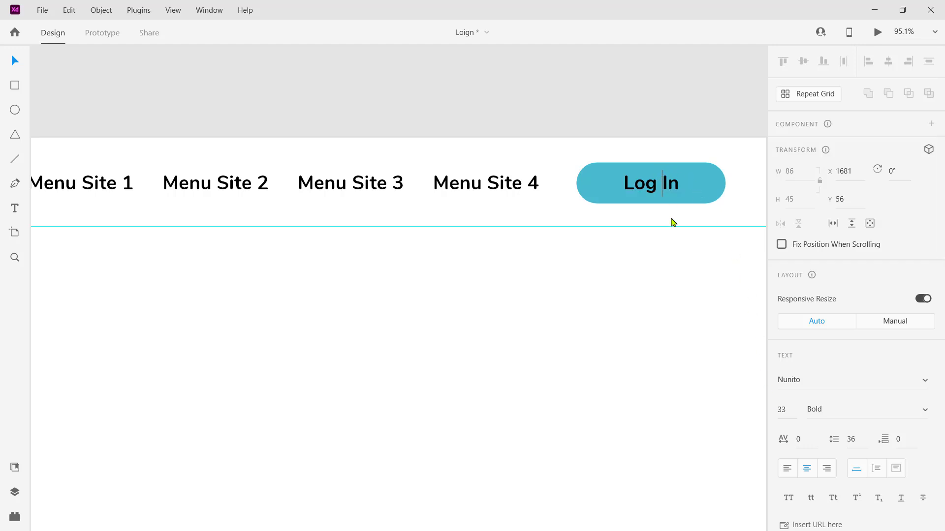
key("Escape")
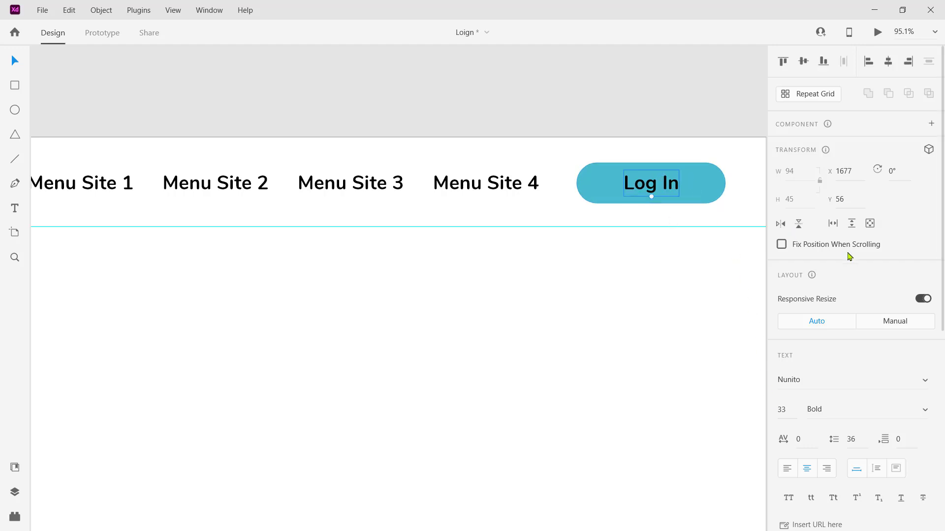
- Change the Log In label's fill colour to a very light grey
scroll(849, 257, "down", 6)
left_click(807, 323)
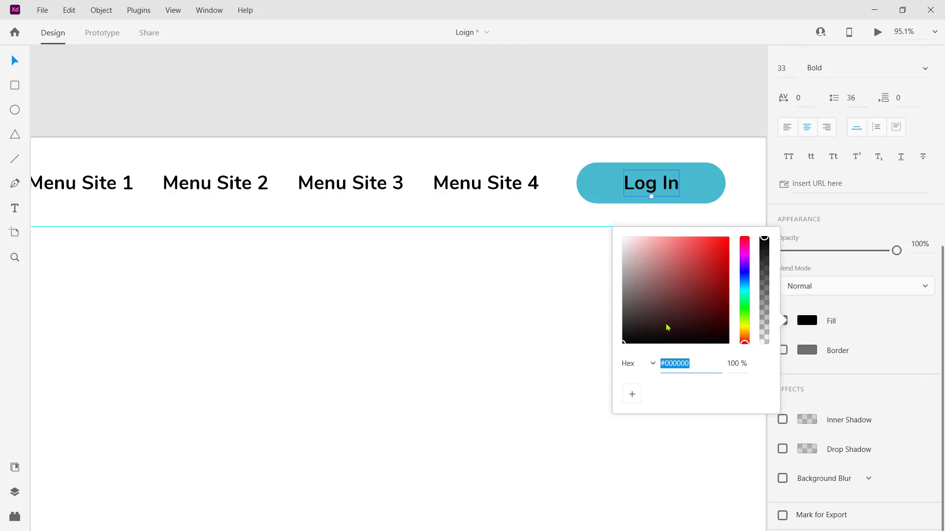
left_click_drag(668, 327, 607, 256)
left_click(585, 254)
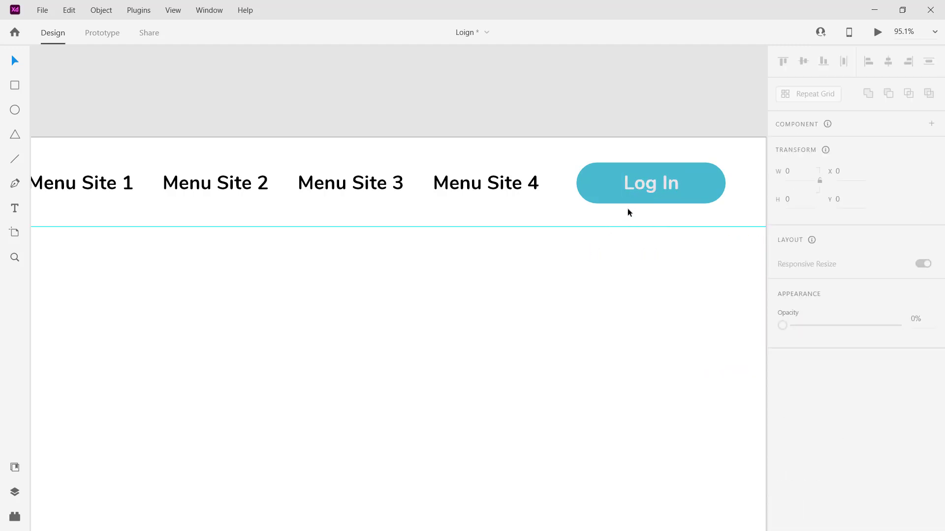
- Set the font size of the Log In label and all four menu items to 22
left_click(665, 185)
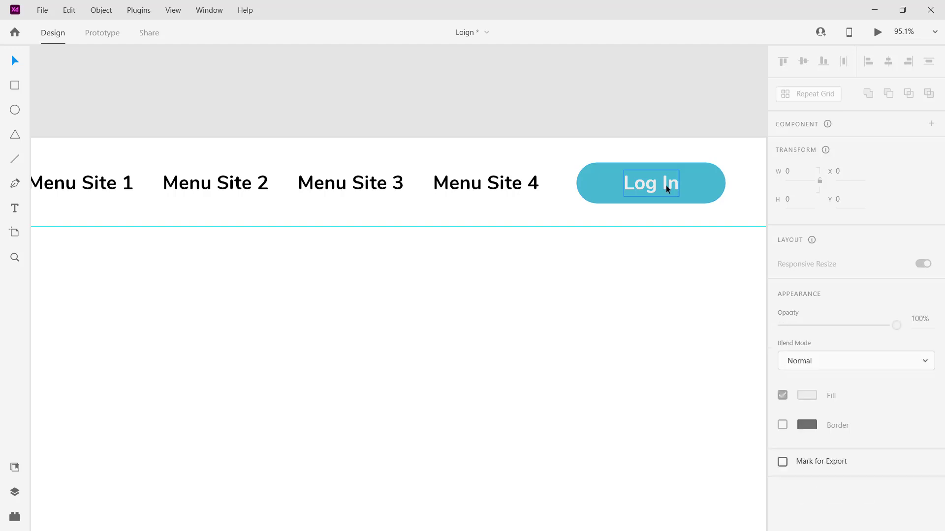
double_click(665, 185)
left_click(534, 185, "shift")
left_click(352, 186, "shift")
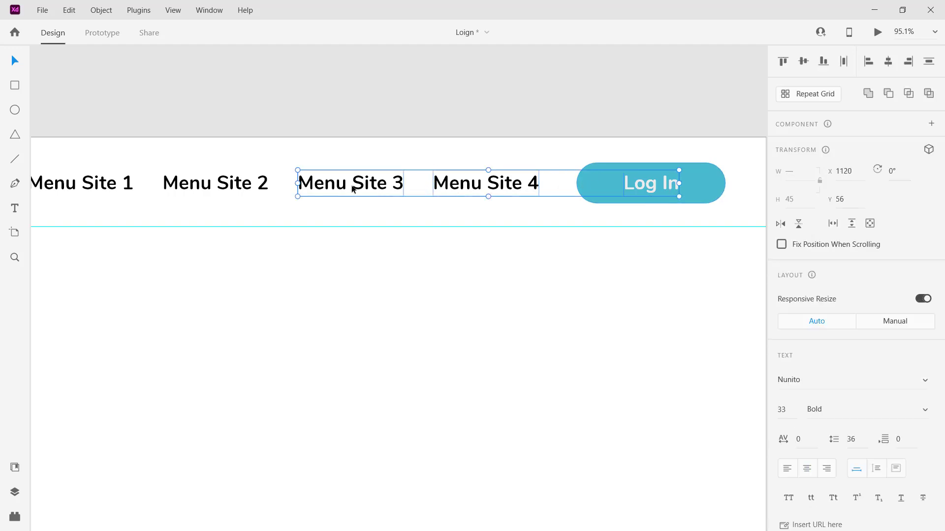
left_click(226, 190, "shift")
left_click(84, 189, "shift")
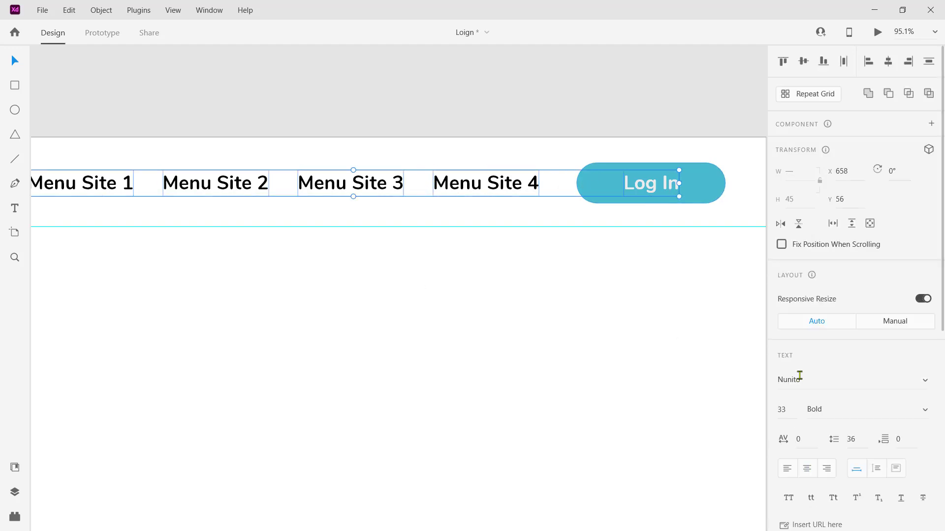
double_click(783, 409)
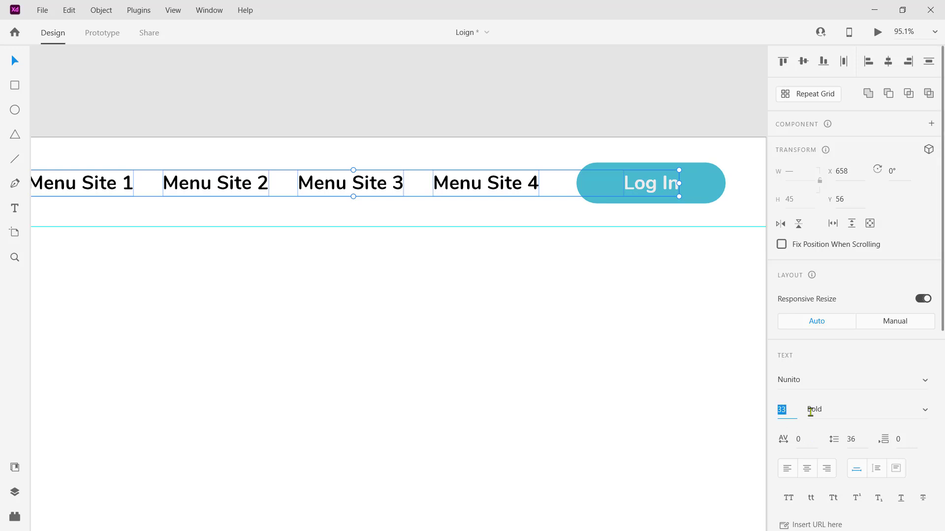
type("22")
key("Return")
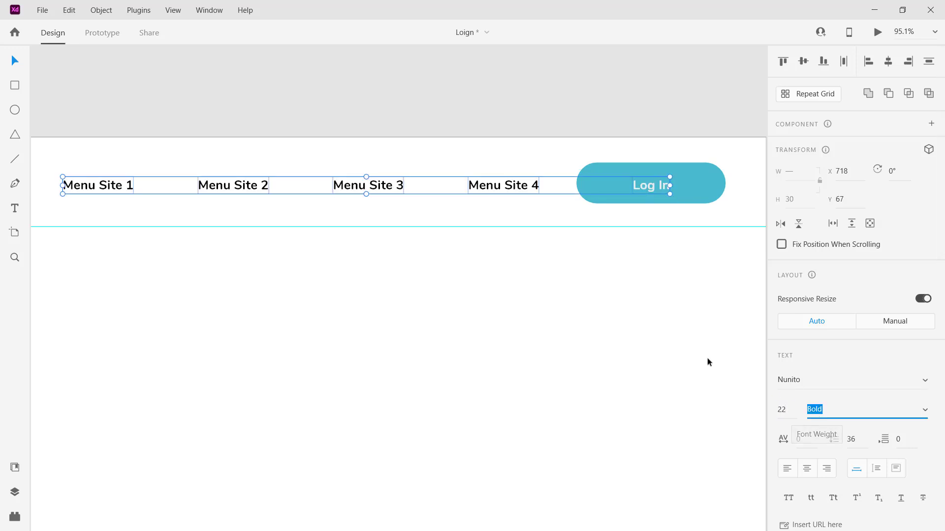
left_click(627, 325)
- Centre the Log In label vertically on its button and space the menu items evenly closer to it, from X 917 to X 1430
left_click(653, 186)
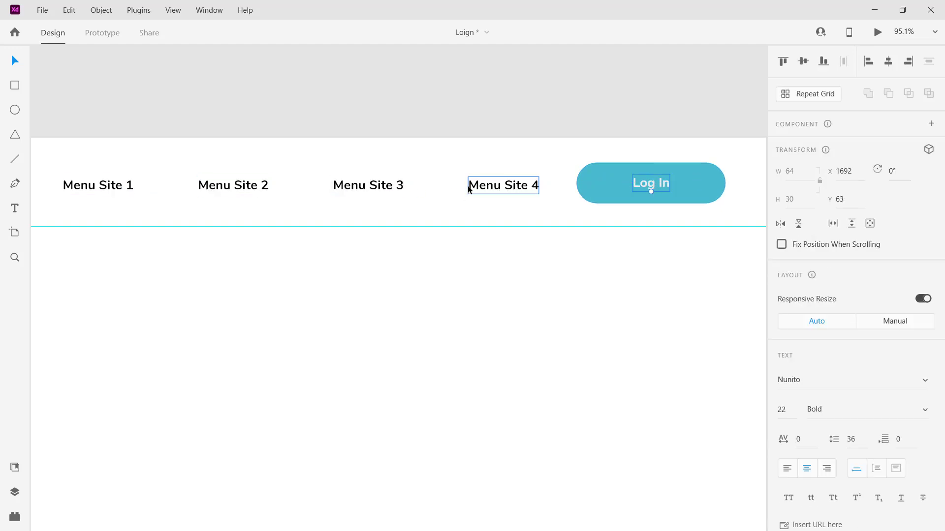
left_click_drag(470, 190, 481, 186)
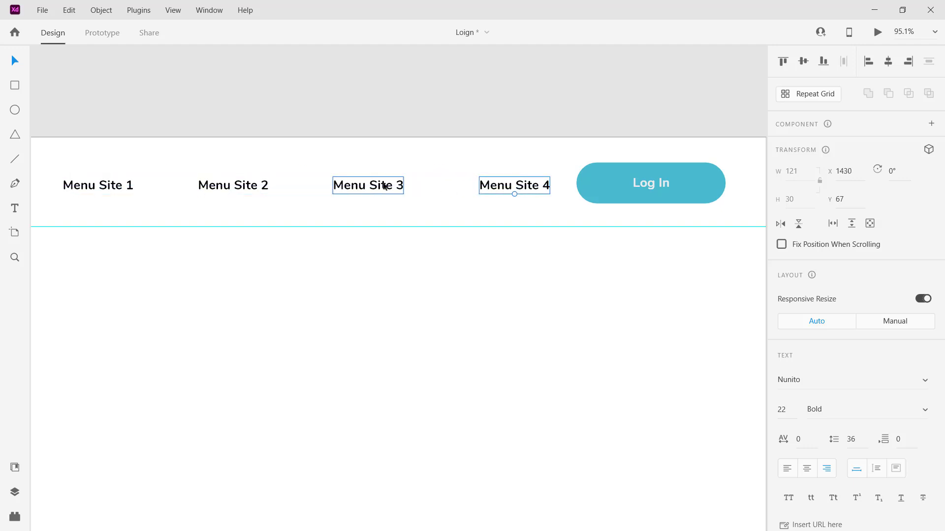
left_click_drag(386, 186, 431, 186)
left_click_drag(264, 186, 345, 188)
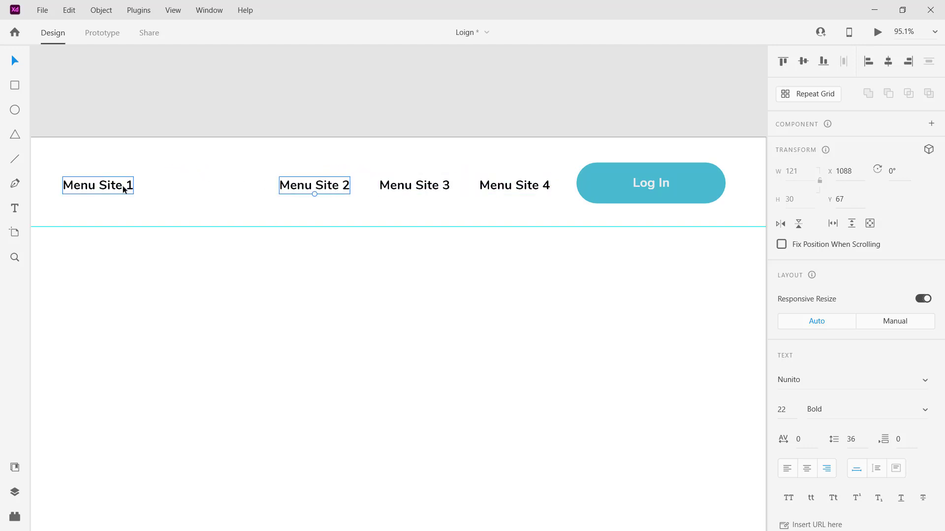
left_click_drag(127, 188, 240, 192)
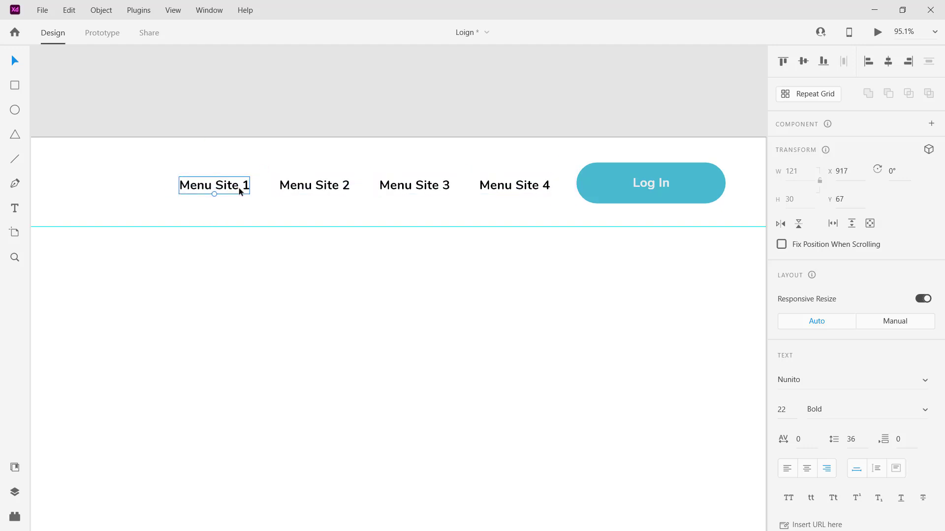
- Add two vertical guides to the page, one just beside the sidebar at about X 165 and one near the right edge
left_click(320, 267)
scroll(321, 267, "down", 3)
left_click_drag(315, 311, 441, 232)
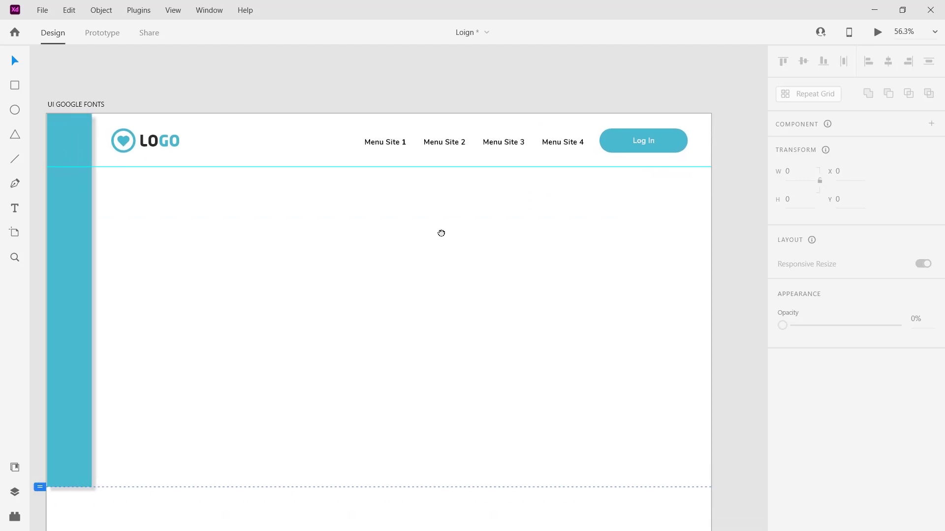
left_click_drag(371, 253, 373, 247)
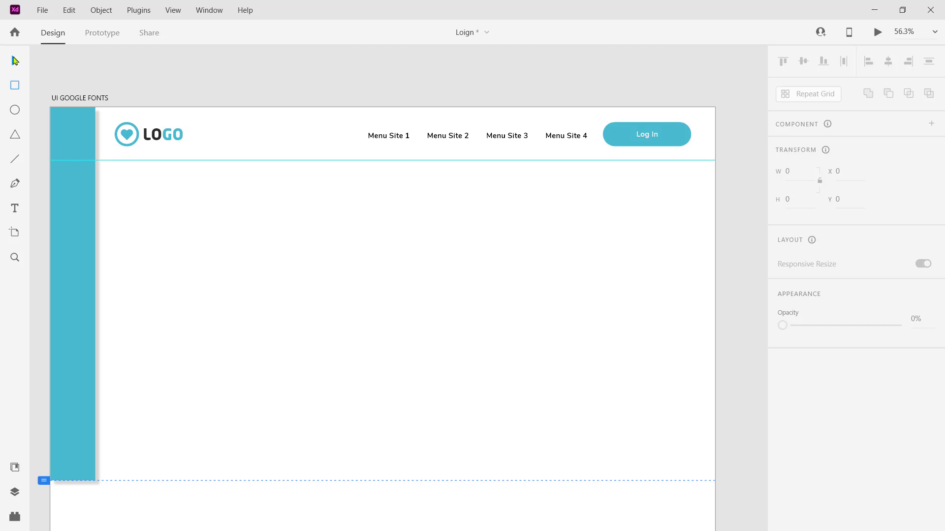
left_click_drag(50, 217, 708, 269)
- Move the four menu items and the Log In button with its label together so the button's right edge meets the right-hand guide
left_click(668, 143)
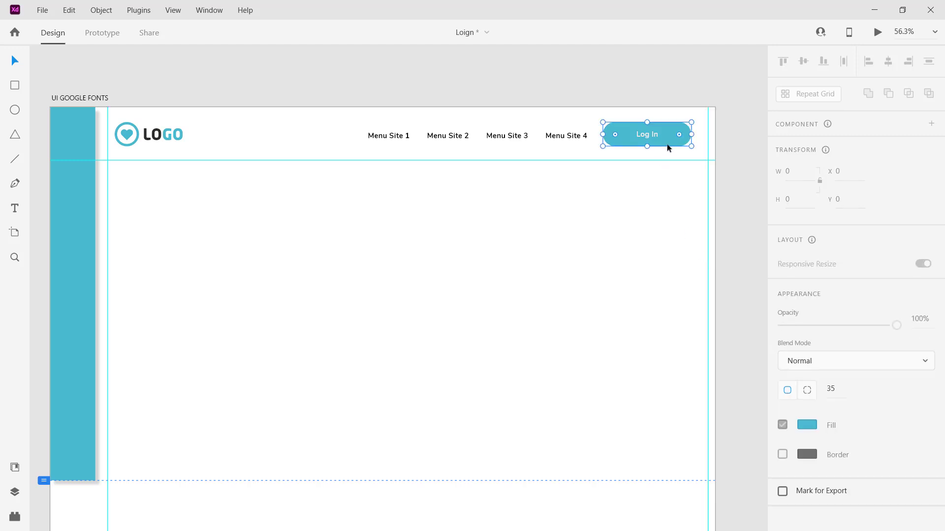
left_click(555, 138, "shift")
left_click(512, 137, "shift")
left_click(466, 136, "shift")
left_click(388, 136, "shift")
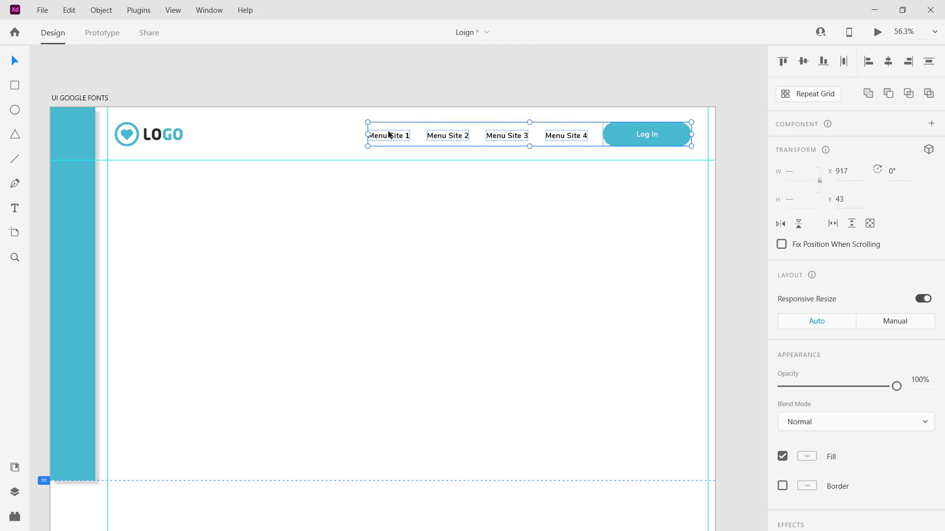
left_click_drag(618, 138, 642, 138)
key("ctrl+z")
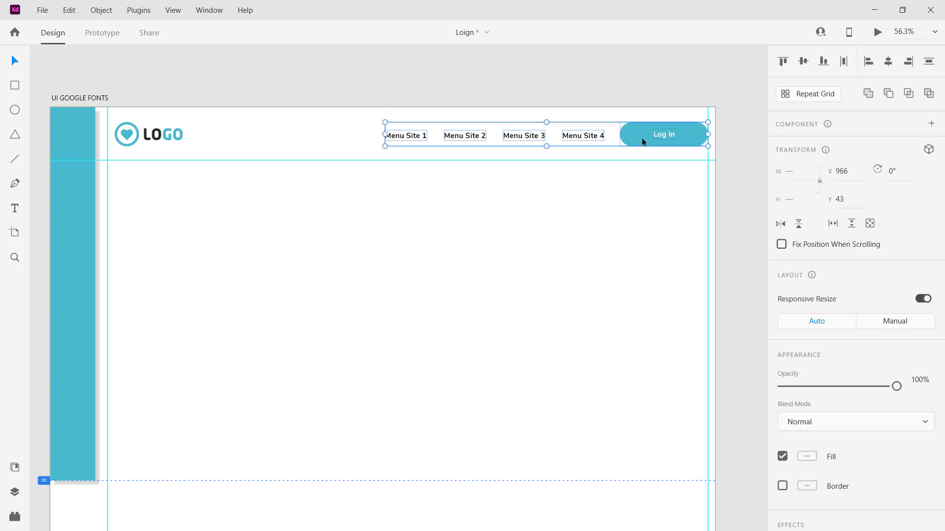
double_click(660, 135)
left_click(642, 136)
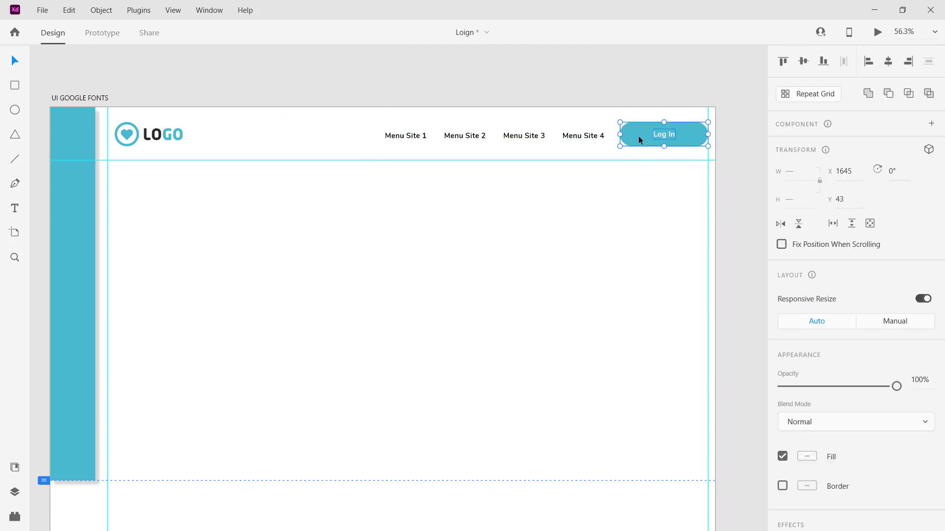
left_click(641, 176)
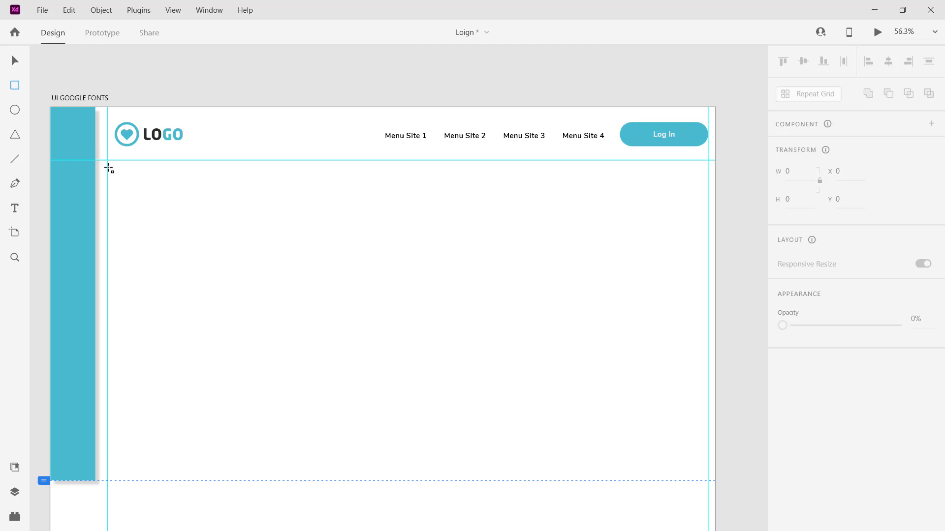
- Draw a rectangle about 862 × 738 at X 165, Y 186 below the header and round its corners to radius 35
left_click_drag(111, 173, 406, 427)
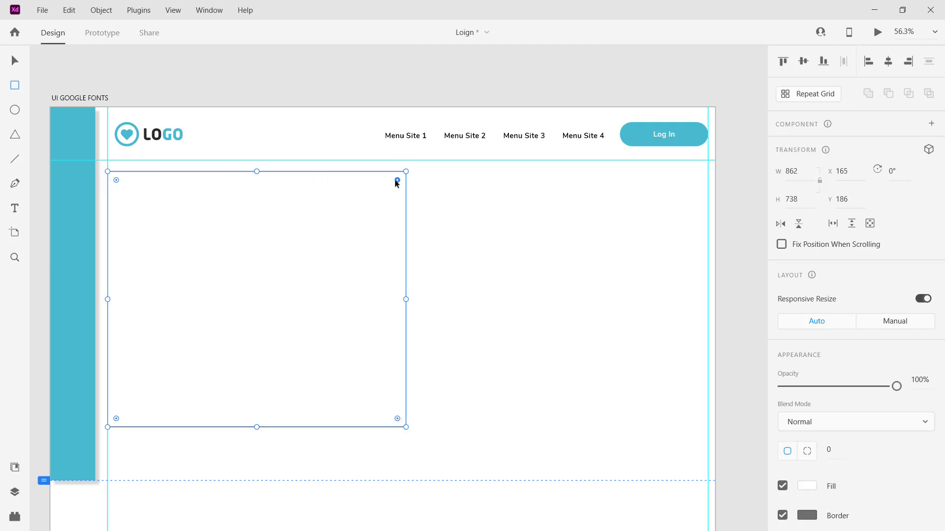
left_click_drag(397, 184, 396, 187)
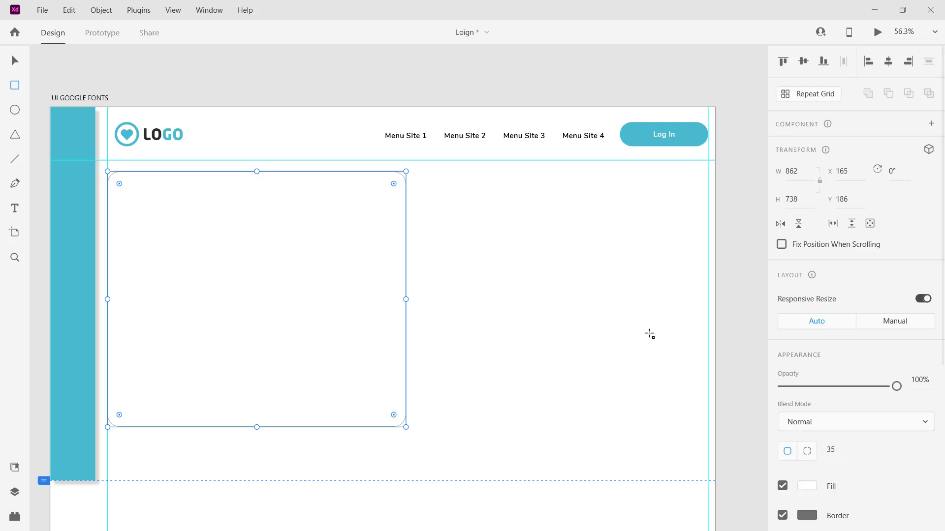
left_click(439, 287)
- Fill the large rounded rectangle below the header with light grey #F5F5F5
left_click(234, 175)
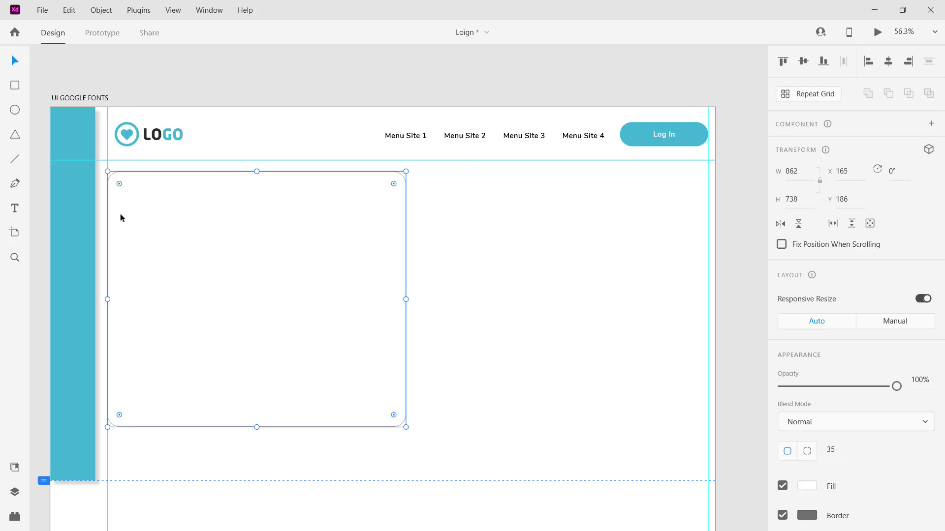
left_click(808, 487)
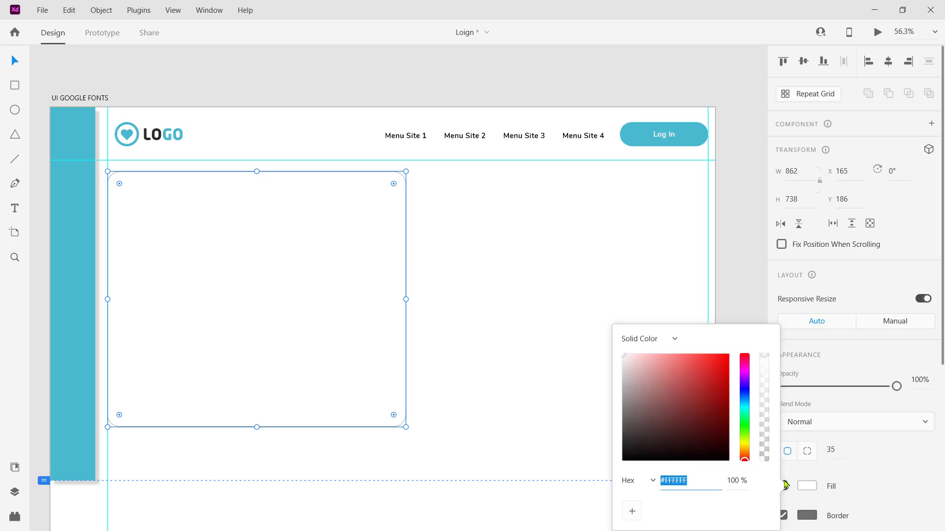
type("#F5F5F5")
key("Tab")
left_click(507, 348)
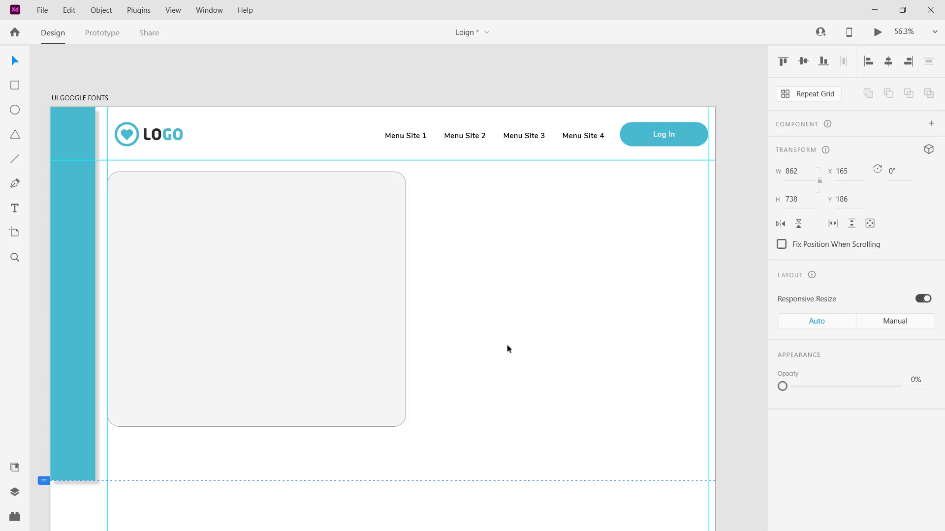
- Remove the border from the large rounded grey panel below the header
left_click(344, 300)
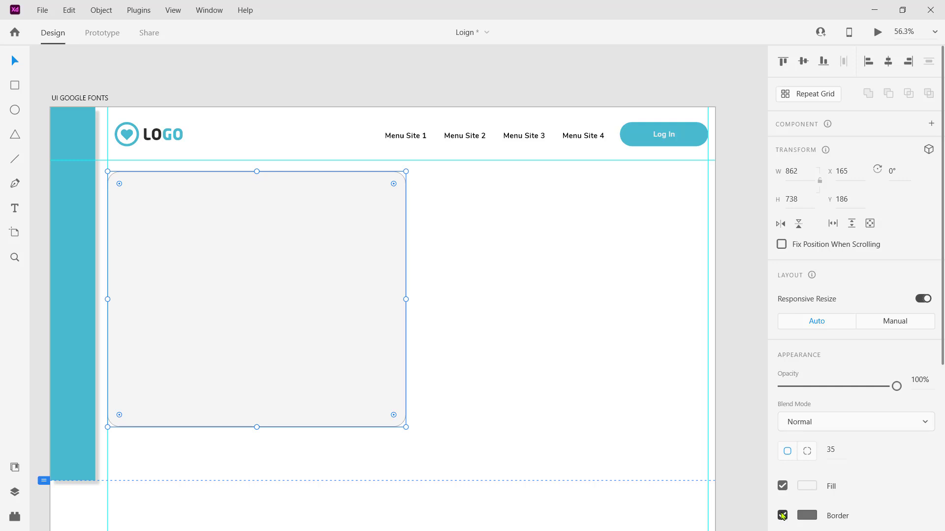
left_click(782, 515)
left_click(538, 283)
- Duplicate the rounded grey panel beside the original so the copy meets the right-hand guide
left_click(347, 250)
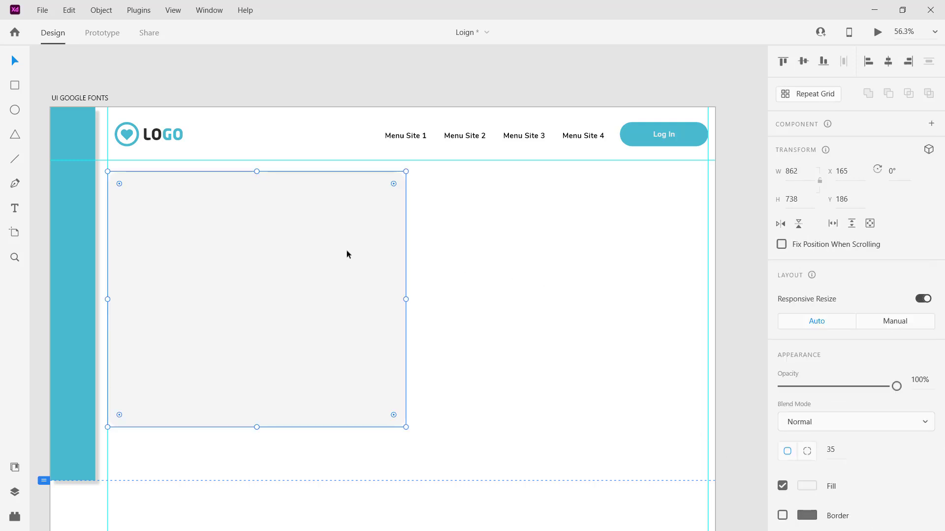
left_click_drag(295, 246, 597, 266)
- Scale the left grey panel down to about 833 × 712 and delete the copy beside it
left_click(389, 291)
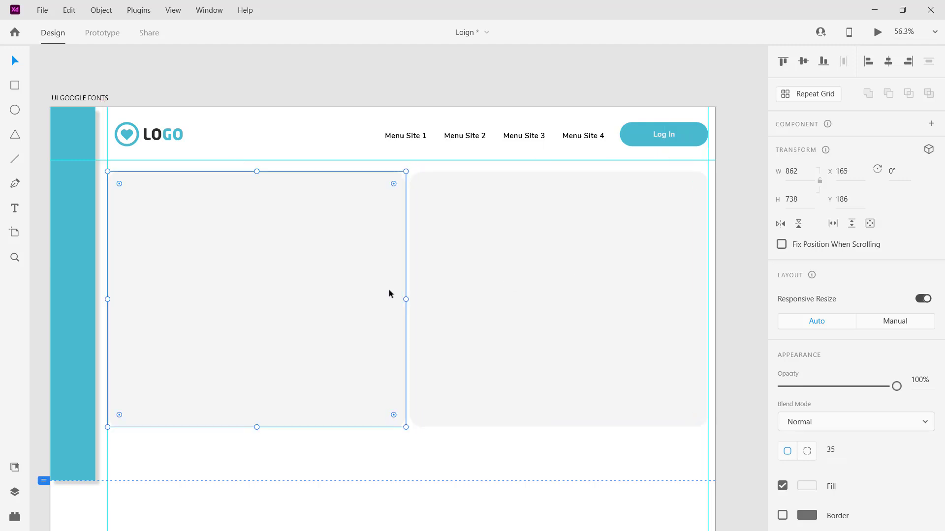
left_click_drag(406, 298, 396, 299)
left_click(448, 299)
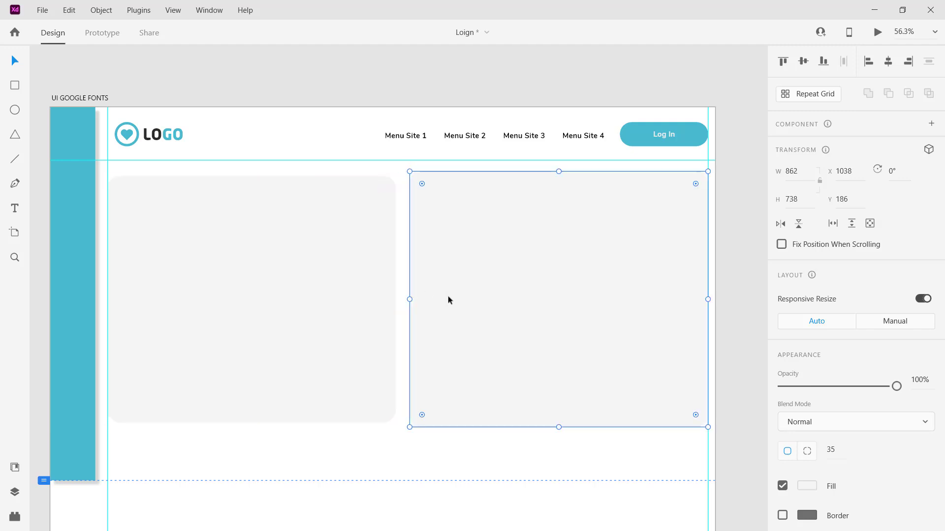
key("Delete")
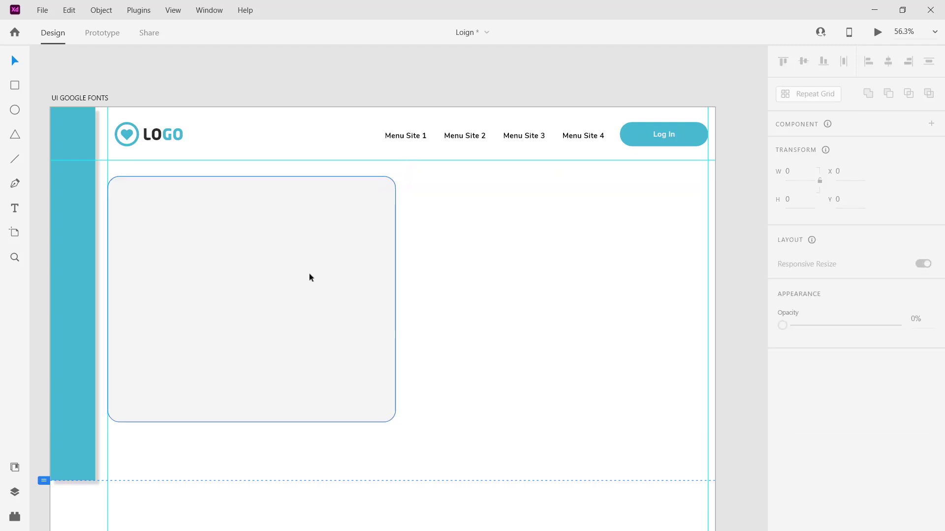
- Raise the left panel to the header guide at Y 153 and add a copy against the right-hand guide, widened to about 874 × 712
left_click(309, 277)
left_click_drag(309, 277, 615, 280)
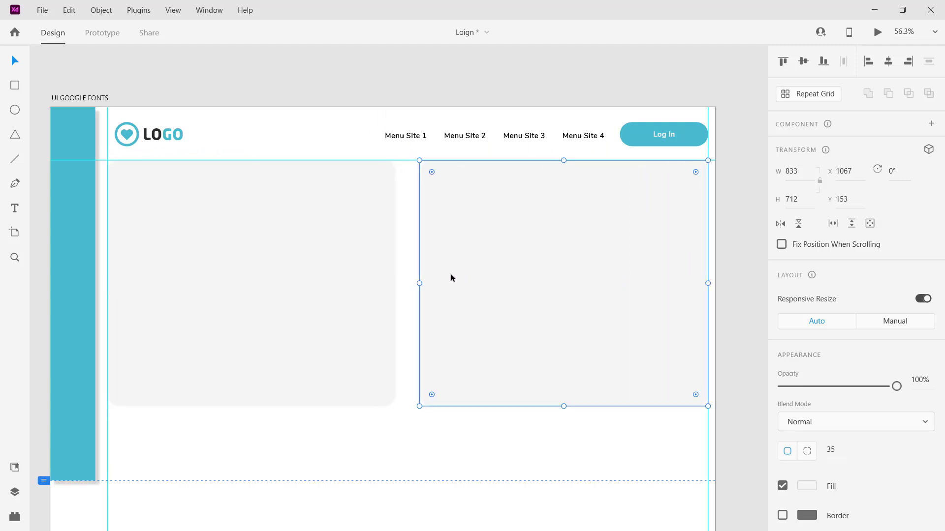
left_click_drag(418, 284, 406, 284)
left_click(464, 426)
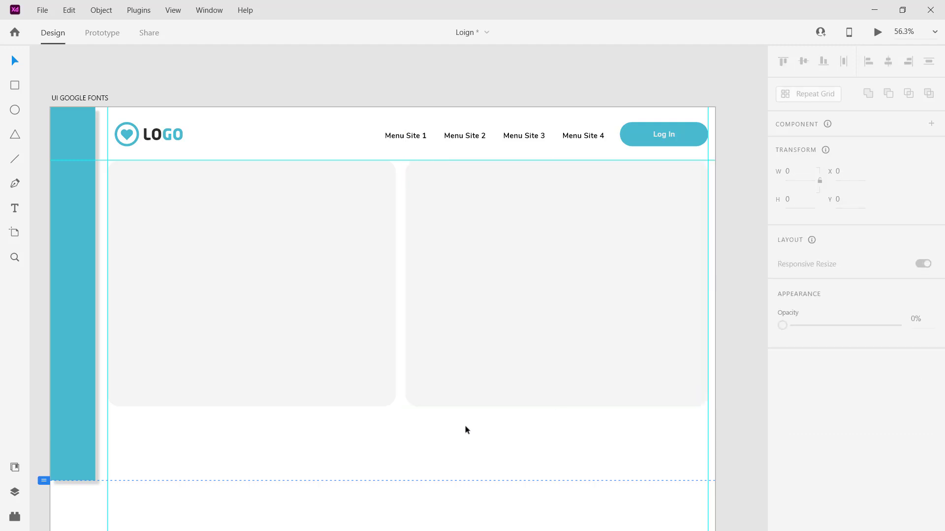
- Paste the resumo2_1 video and move it over the right-hand panel at about X 713, Y 253
left_click(487, 372)
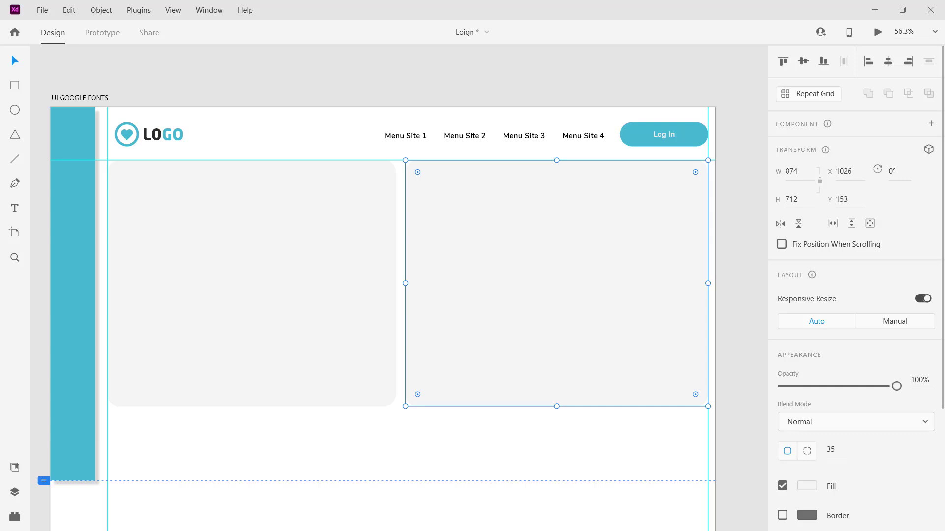
left_click(591, 418)
key("ctrl+v")
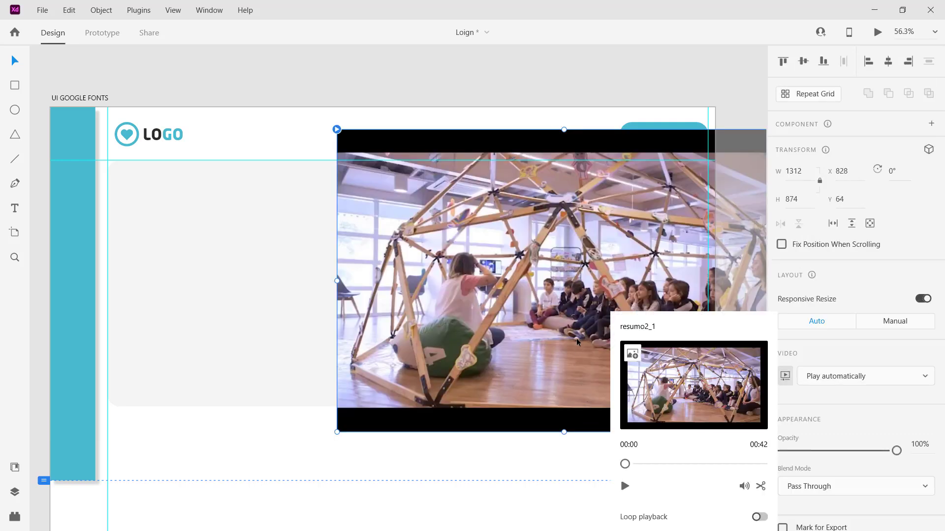
scroll(560, 320, "down", 4)
left_click_drag(557, 305, 501, 348)
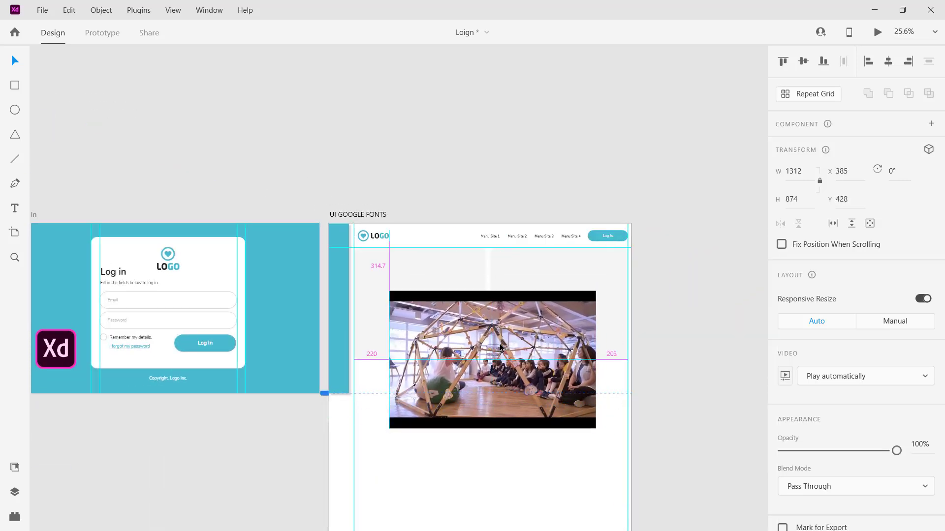
left_click(538, 264)
left_click_drag(548, 304, 593, 281)
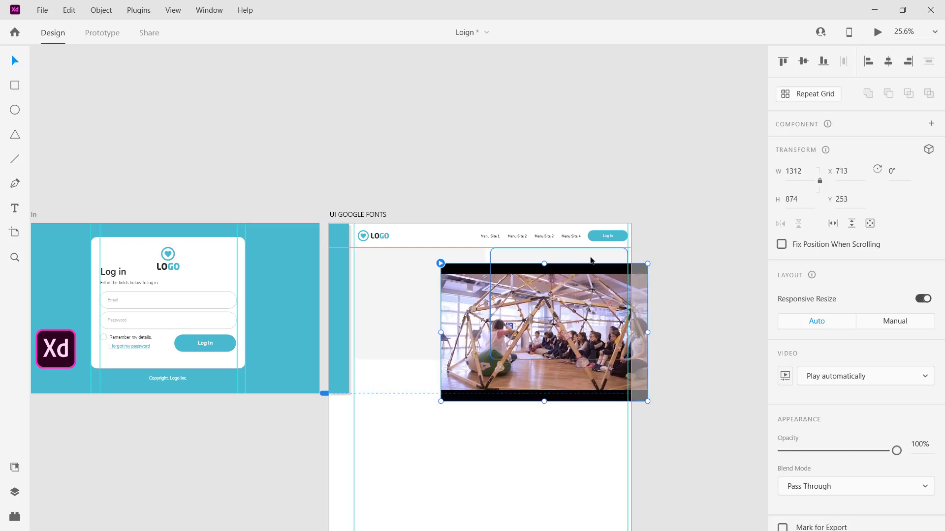
- Mask the video with the right-hand rounded panel and reposition it inside the mask at about X 766, Y 72
left_click(590, 255, "shift")
right_click(587, 256)
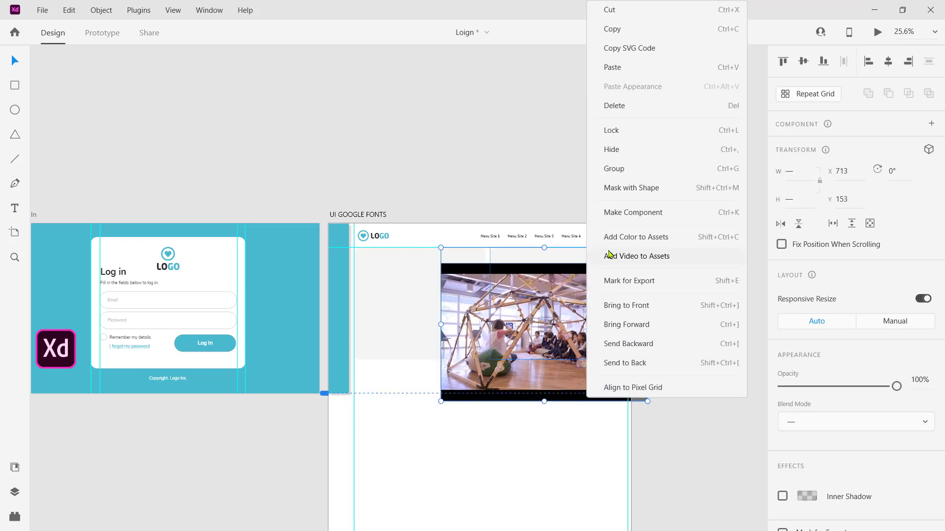
left_click(634, 192)
double_click(582, 297)
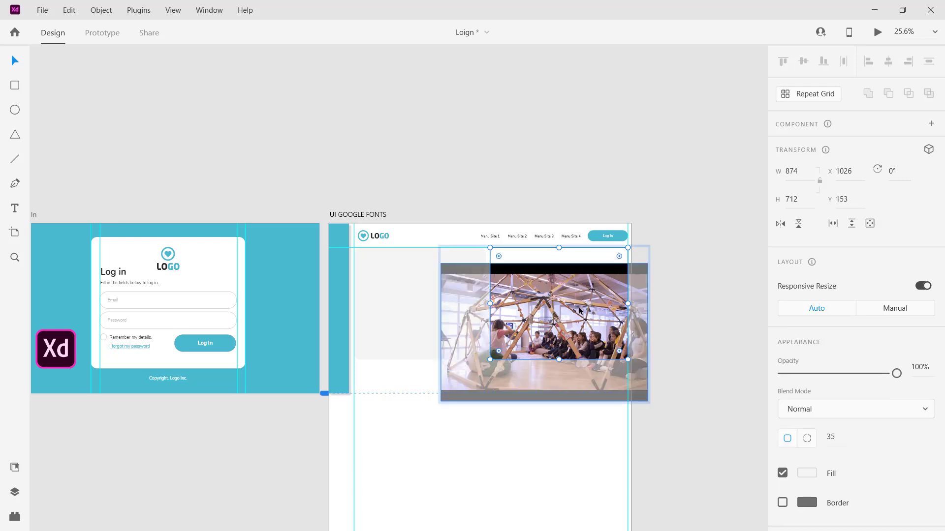
left_click_drag(579, 310, 587, 284)
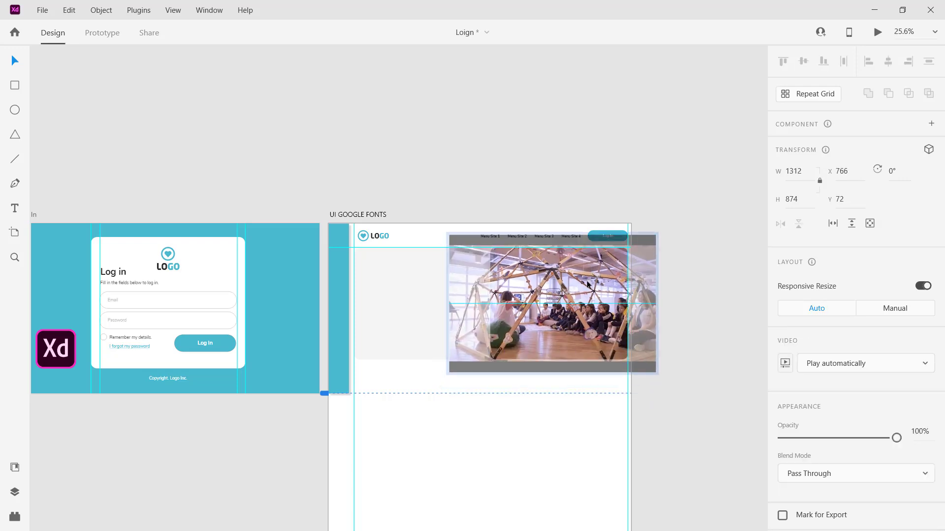
left_click(680, 301)
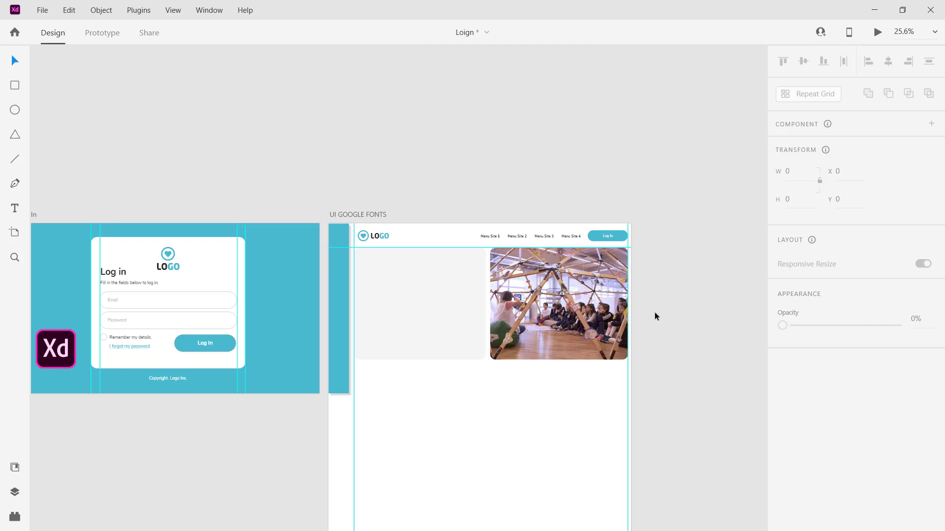
- Select the video inside its mask and choose Play automatically as its playback option
scroll(582, 318, "up", 2)
scroll(581, 318, "up", 1)
left_click(582, 318)
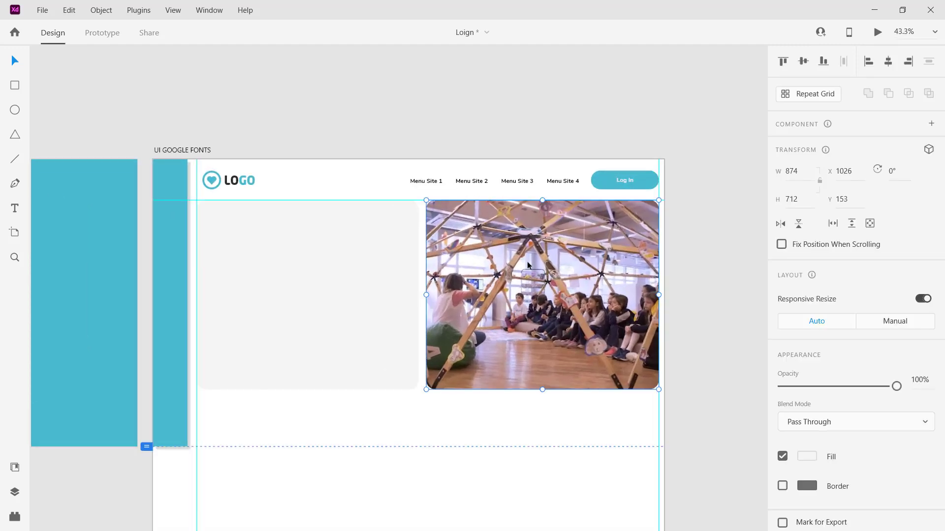
double_click(527, 262)
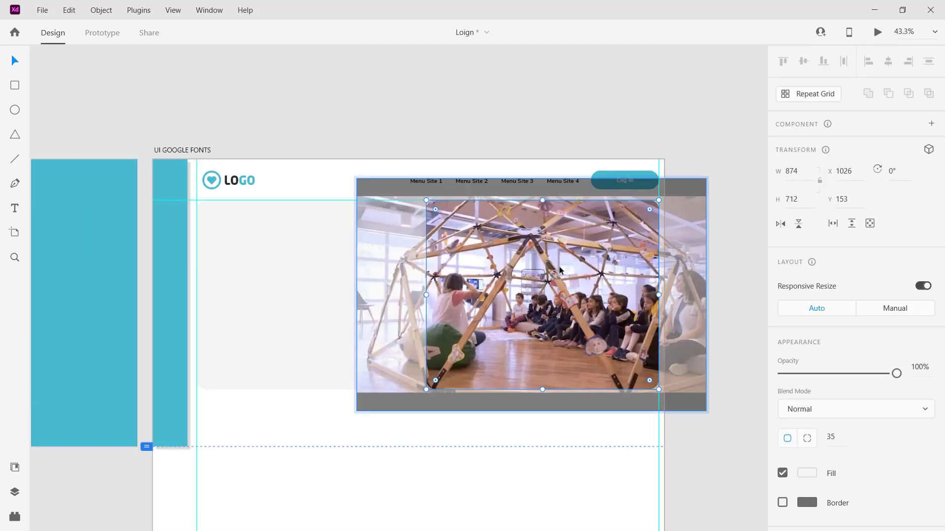
left_click(822, 411)
left_click(754, 359)
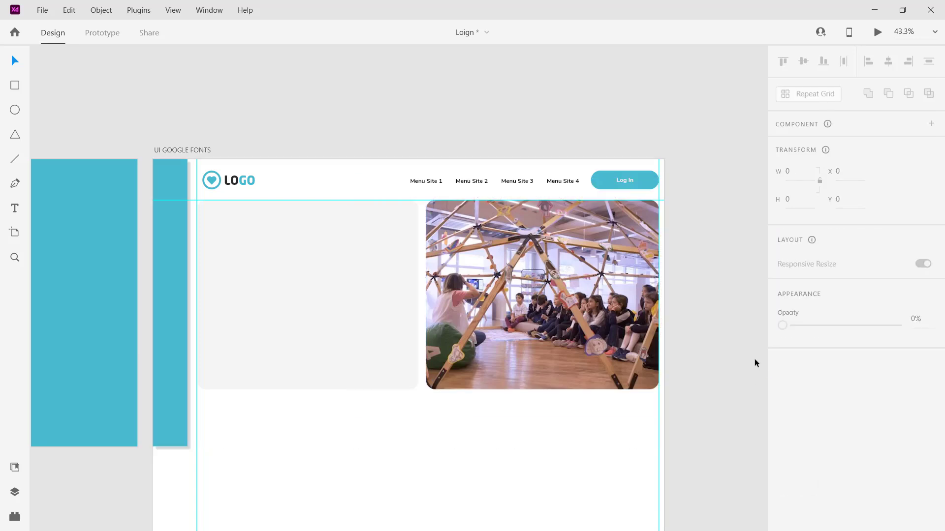
double_click(612, 333)
key("Escape")
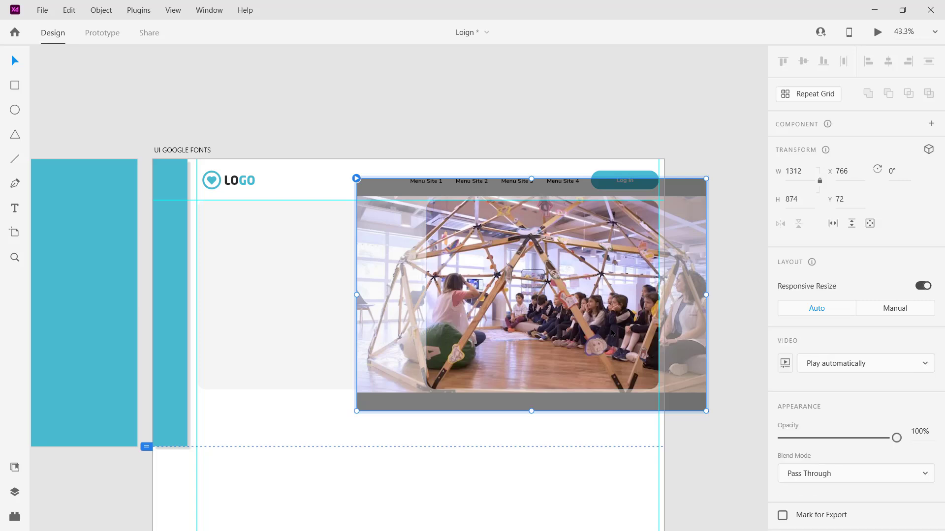
left_click(835, 371)
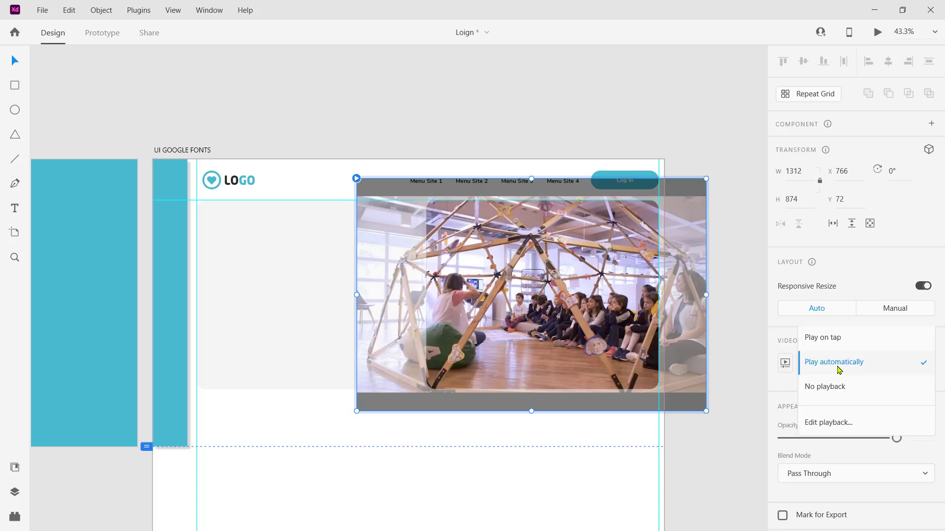
left_click(839, 370)
left_click(709, 332)
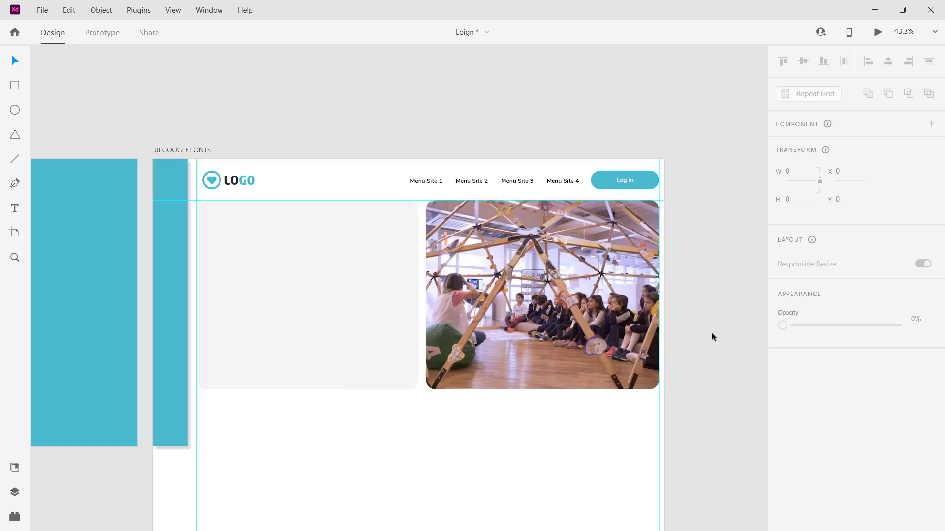
left_click(531, 309)
left_click(405, 315)
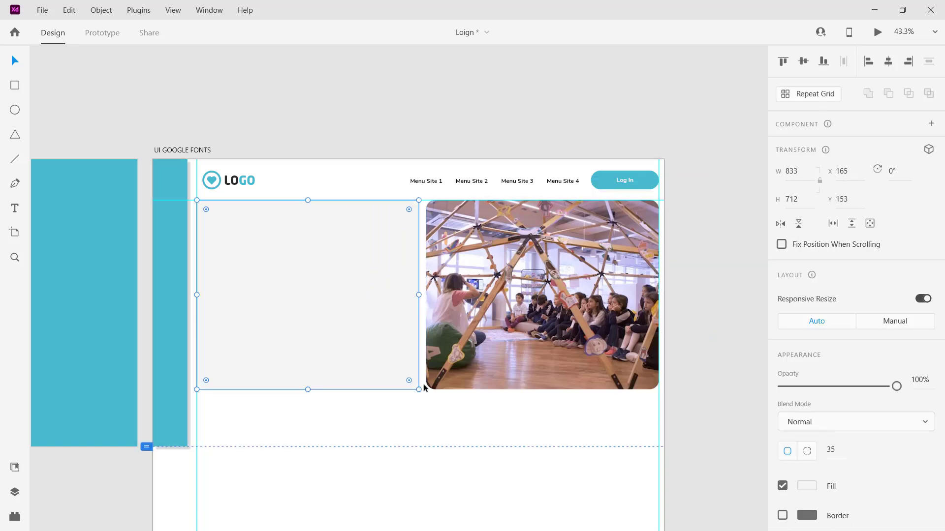
left_click(432, 401)
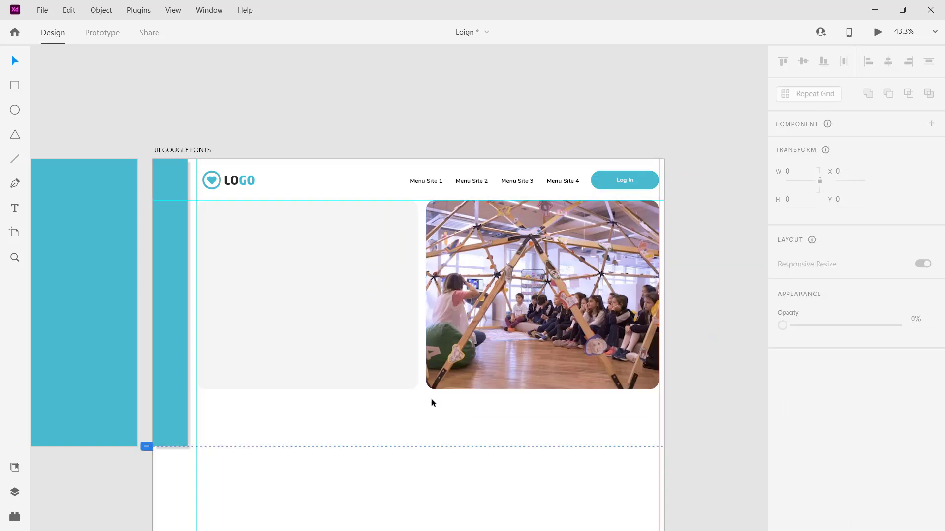
- Paste the heading "Unificando a Educação com Tecnologia. Um Ecossistema para o Futuro" with its paragraph into the left grey panel at X 225, Y 232
left_click(400, 303)
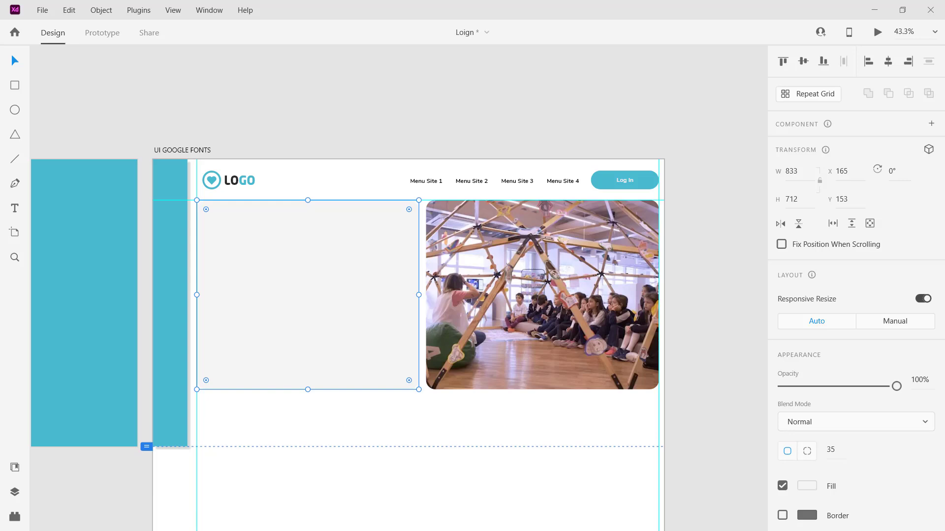
key("ctrl+v")
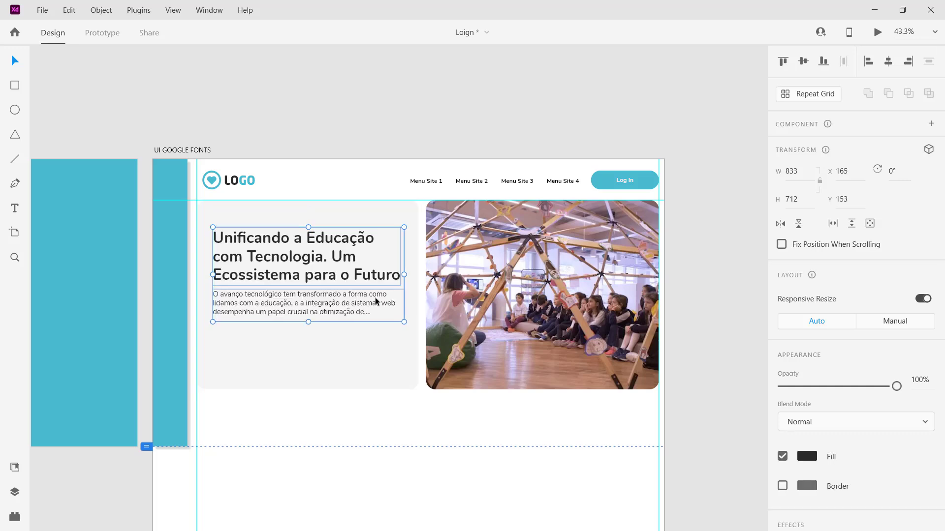
left_click_drag(333, 260, 333, 253)
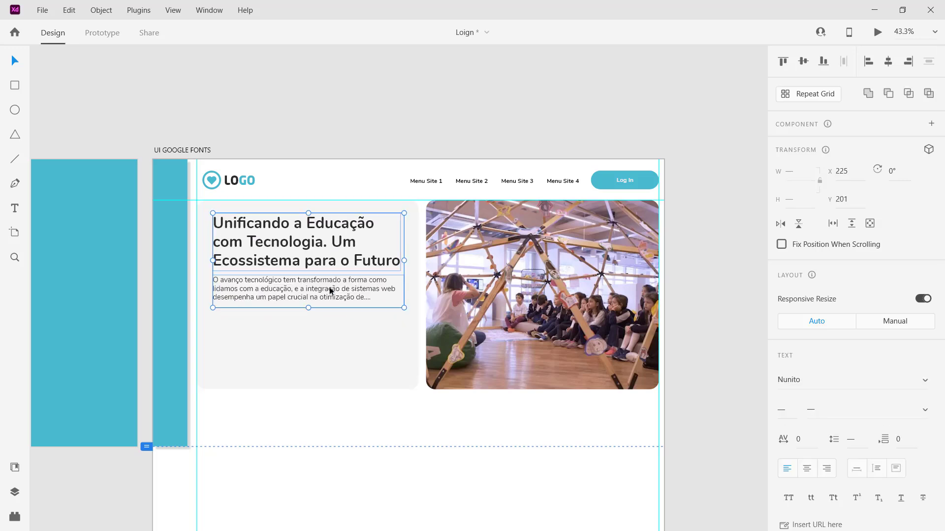
left_click_drag(331, 291, 329, 311)
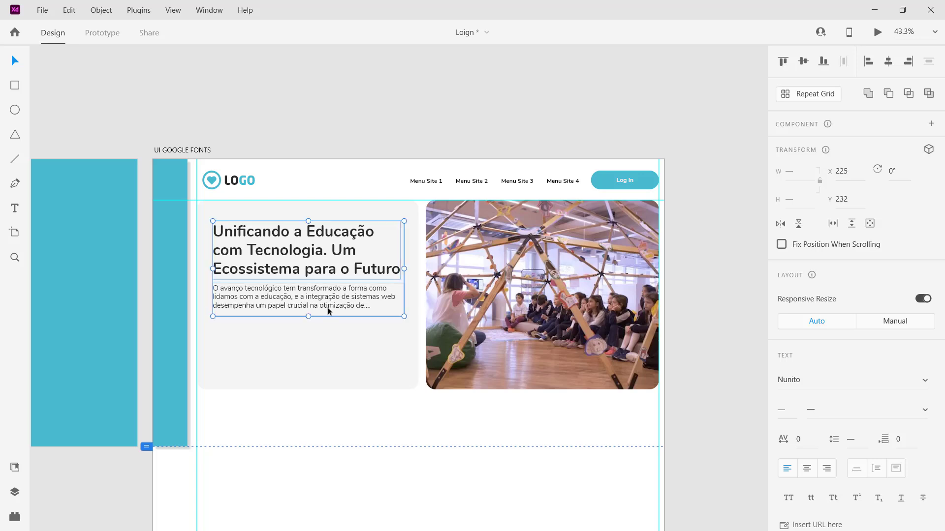
left_click(329, 329)
left_click(715, 290)
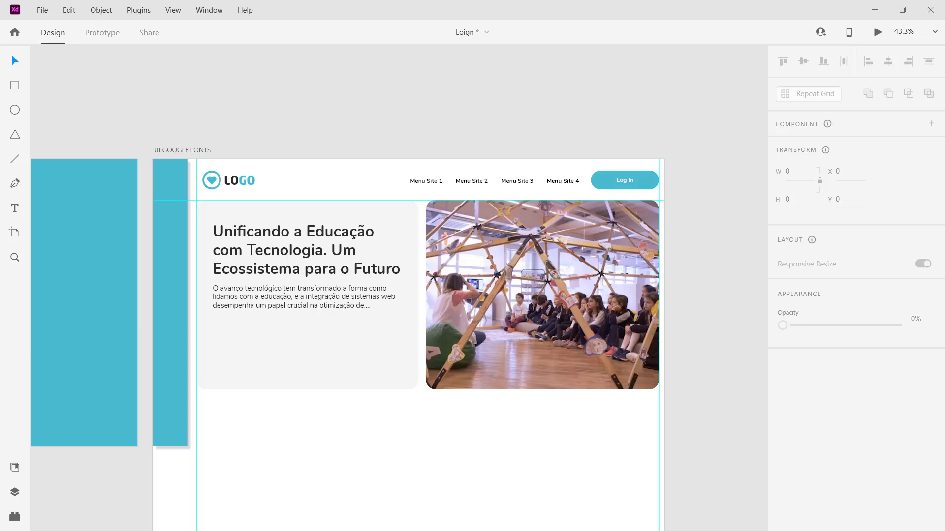
- Paste the "Vamos lá?" button into the left panel and place it below the paragraph at X 225, Y 630
left_click(336, 343)
key("ctrl+v")
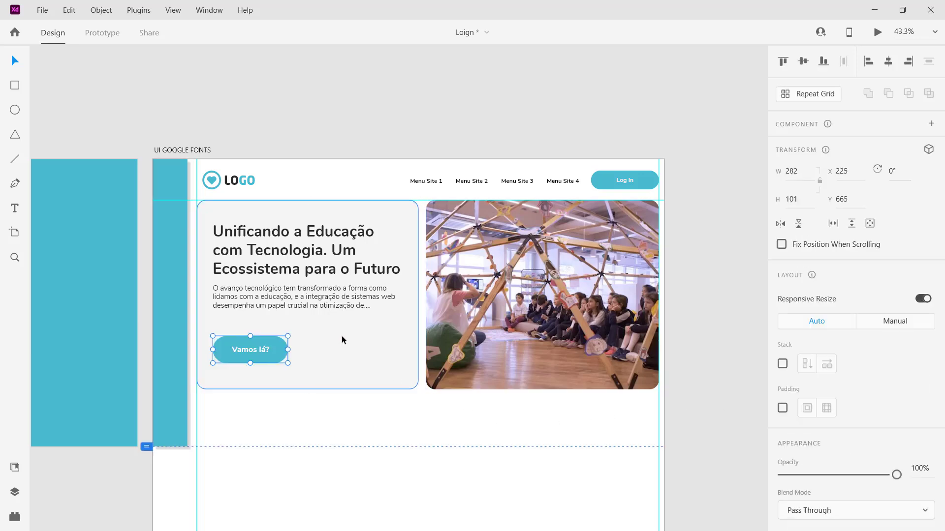
left_click_drag(273, 352, 270, 343)
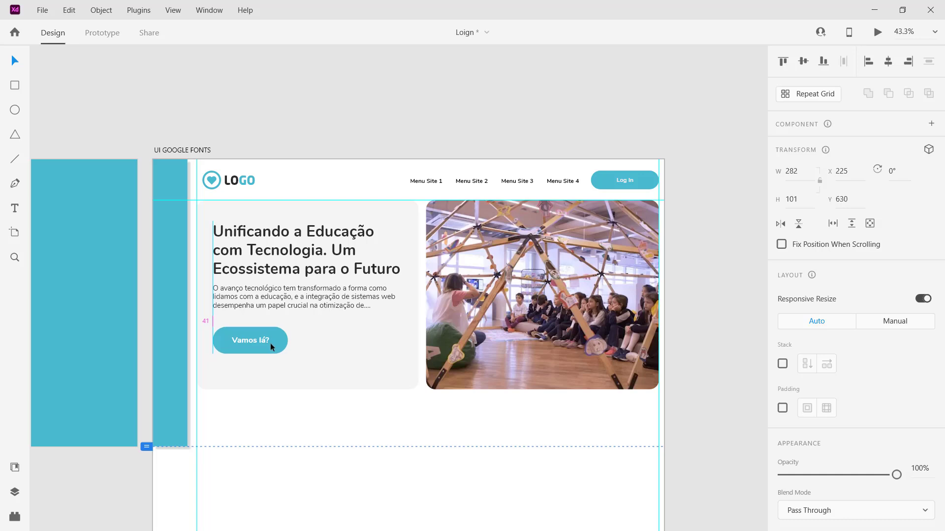
left_click(286, 418)
- Paste the white search icon tile into the upper end of the blue sidebar at X 25, Y 41
scroll(327, 390, "down", 2)
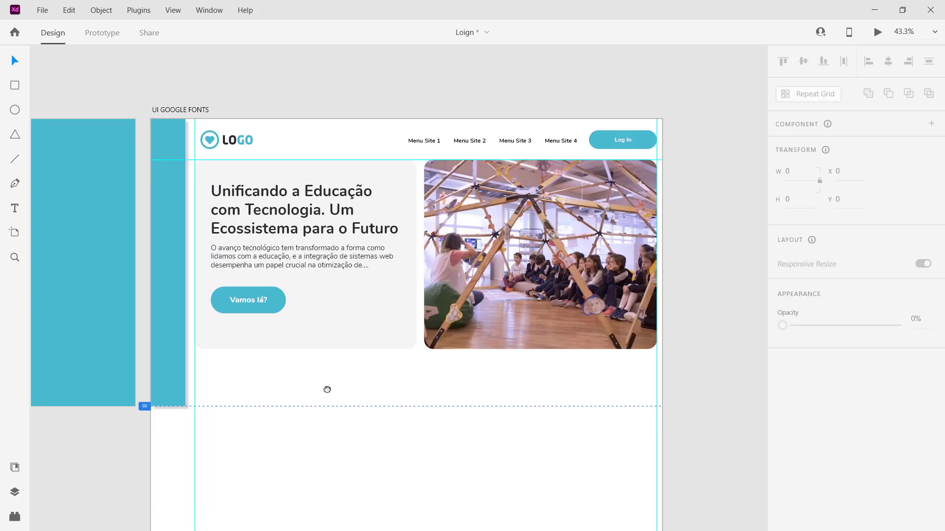
left_click_drag(327, 390, 321, 358)
left_click(164, 275)
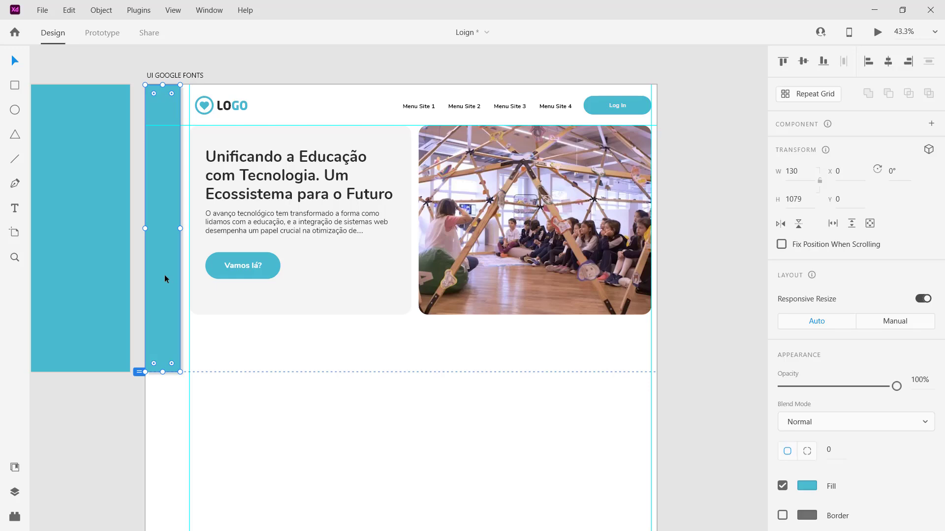
left_click(324, 361)
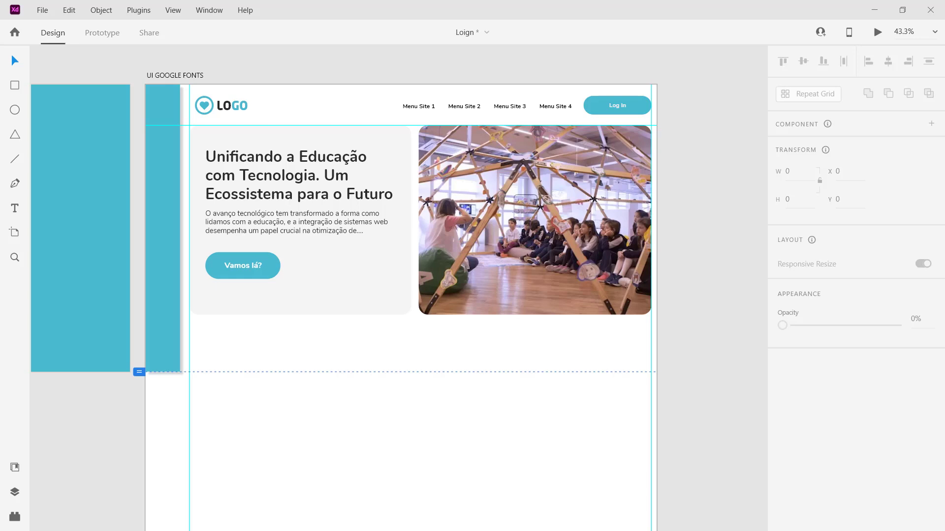
left_click(167, 112)
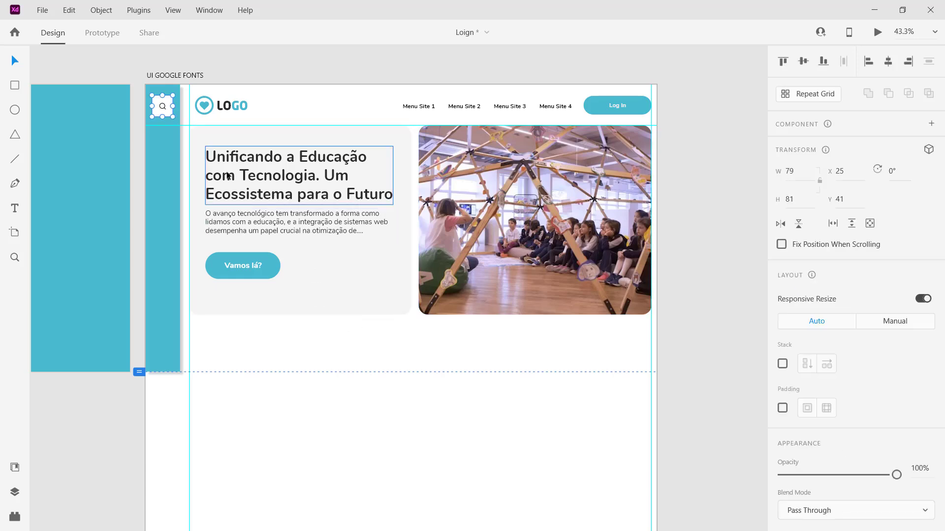
left_click(178, 115)
double_click(169, 116)
key("Escape")
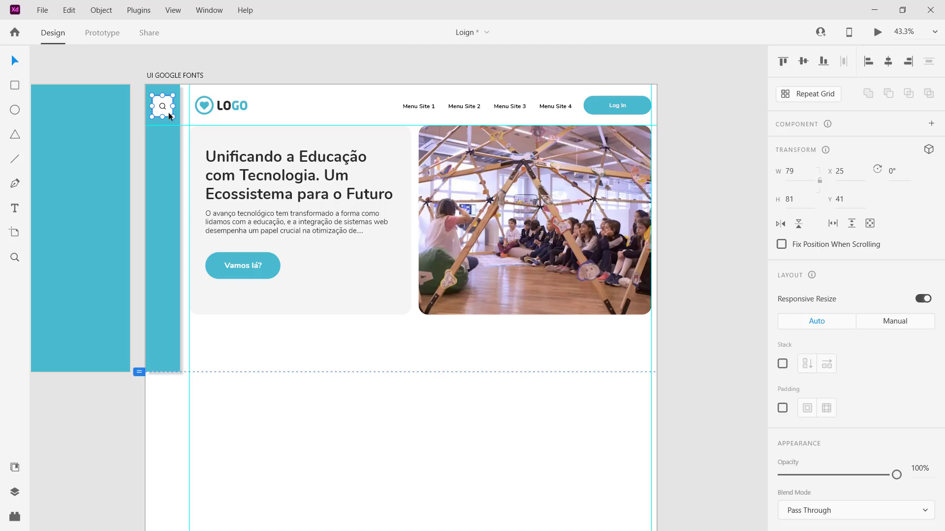
- Paste the pin icon "Menu" item below the search tile at X 25, Y 158 and duplicate it downwards into a column of five
scroll(169, 117, "up", 3)
scroll(169, 113, "down", 3)
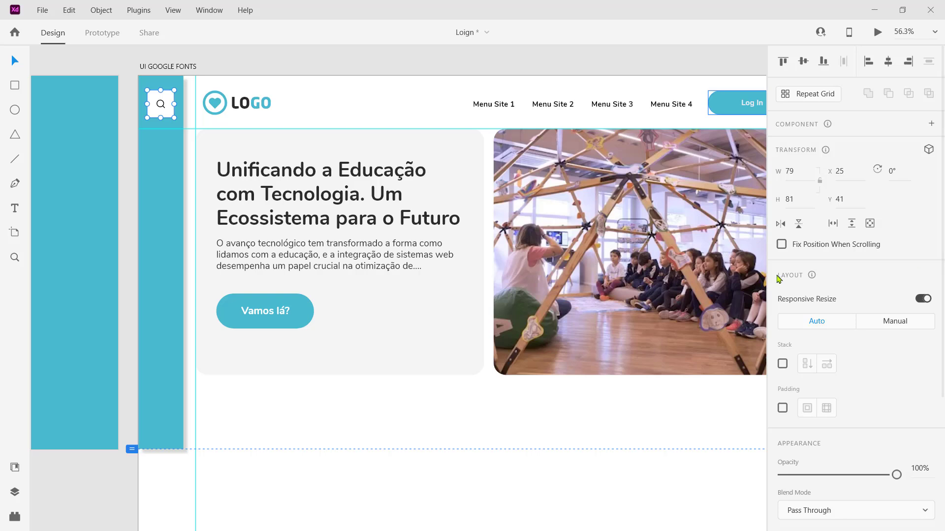
left_click(199, 210)
key("ctrl+v")
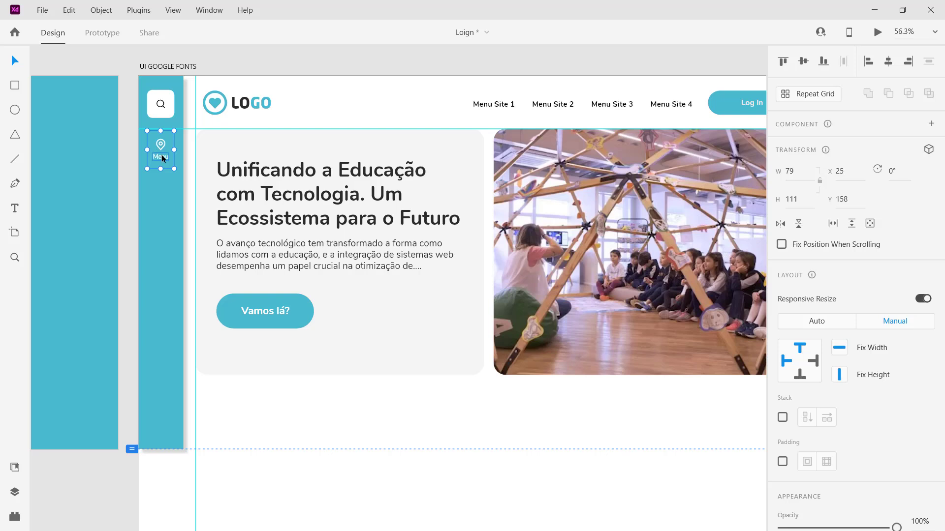
left_click_drag(161, 155, 158, 264)
key("ctrl+d")
key("ctrl+d")
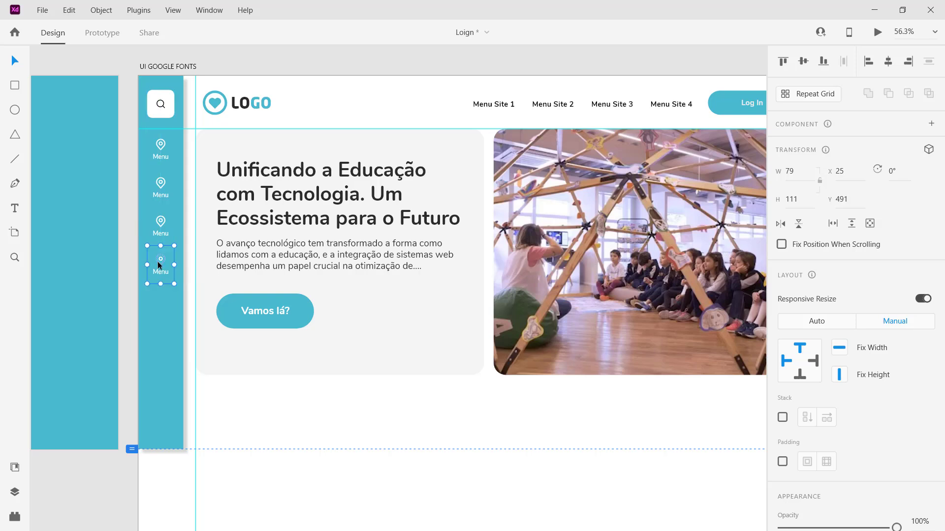
left_click_drag(157, 261, 152, 299)
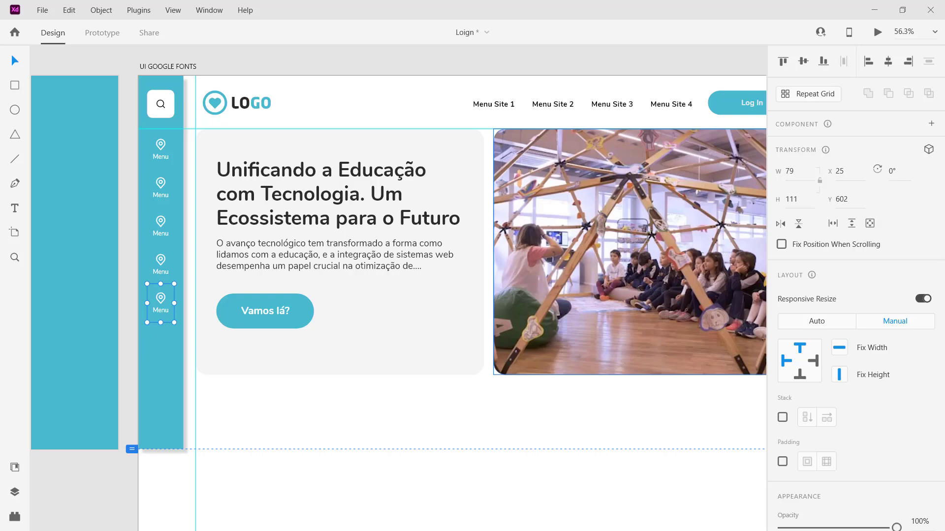
- Paste the white gear icon into the lower end of the blue sidebar
left_click(179, 407)
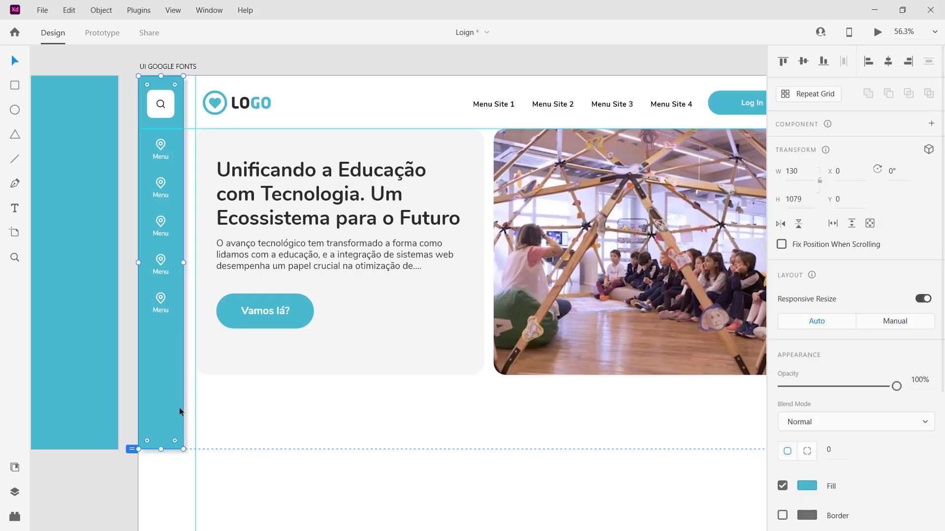
key("ctrl+v")
left_click(174, 411)
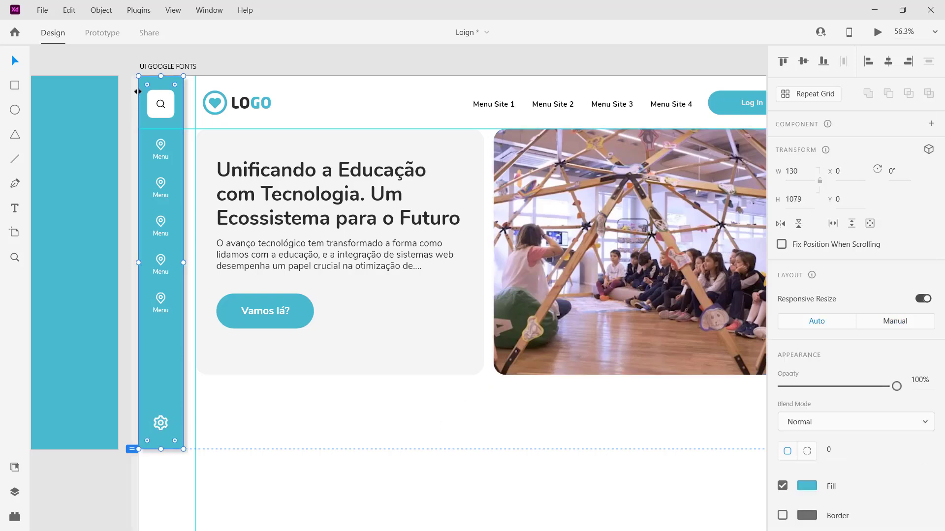
- Group the blue sidebar with all its icons and fix the group's position when scrolling
left_click_drag(131, 65, 186, 453)
right_click(184, 421)
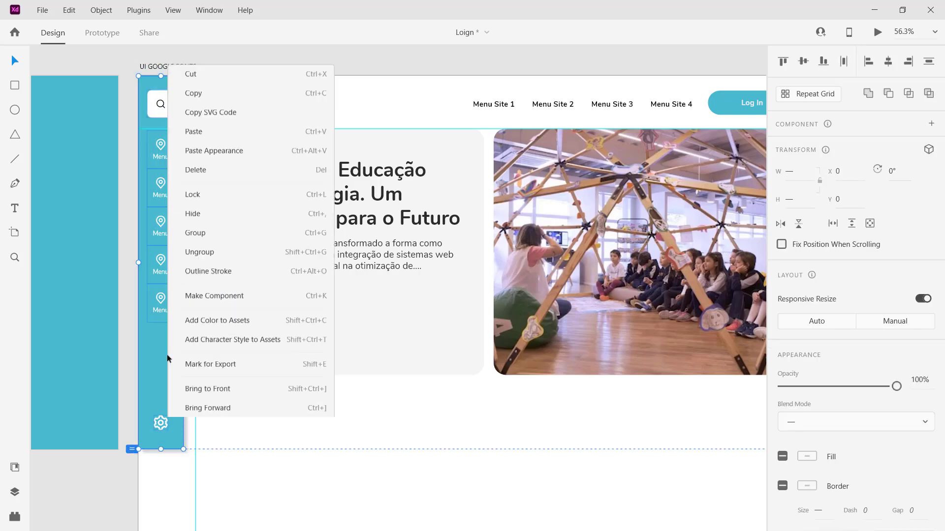
left_click(208, 170)
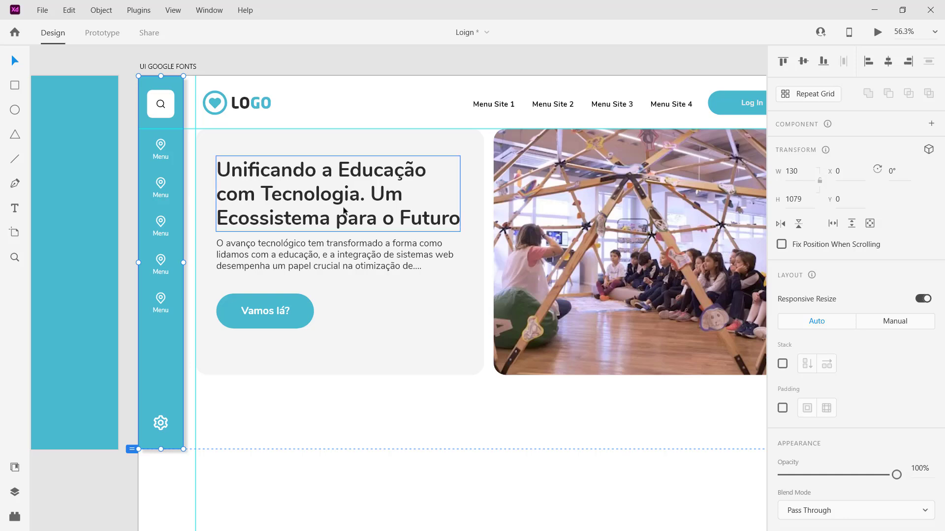
left_click(781, 244)
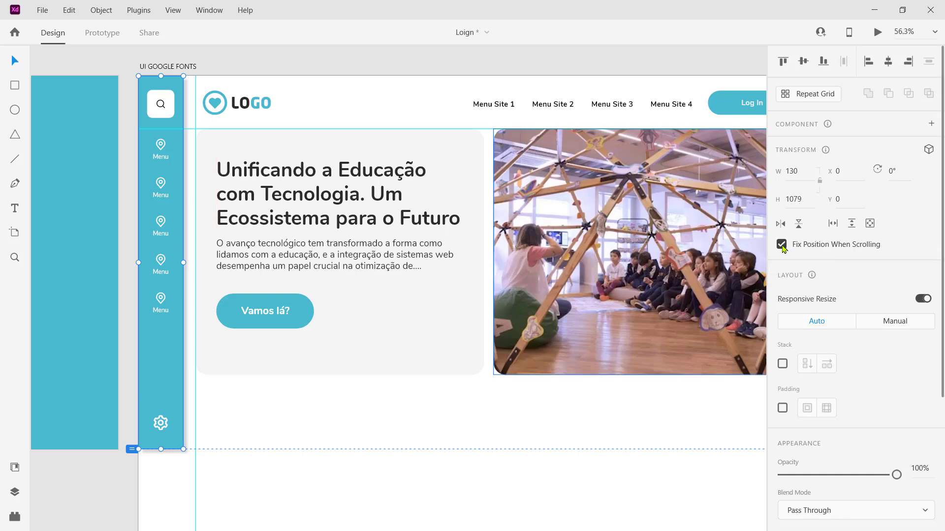
left_click(227, 403)
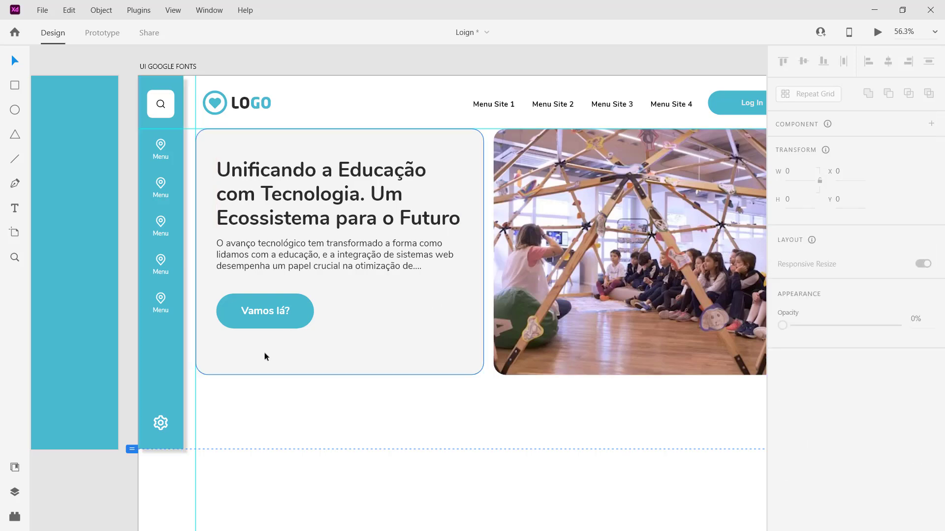
- Preview the UI GOOGLE FONTS artboard and scroll through the page to check the fixed sidebar and the video playback
left_click_drag(544, 383, 512, 392)
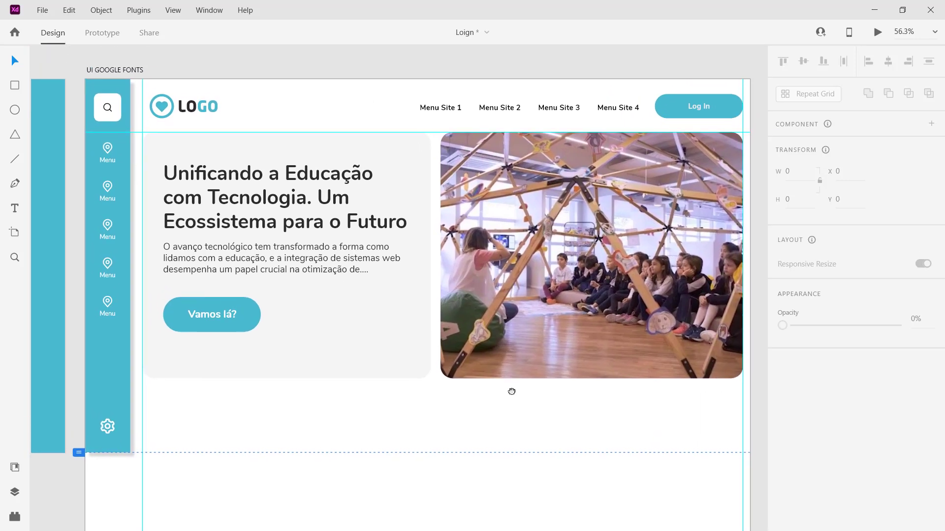
left_click(120, 70)
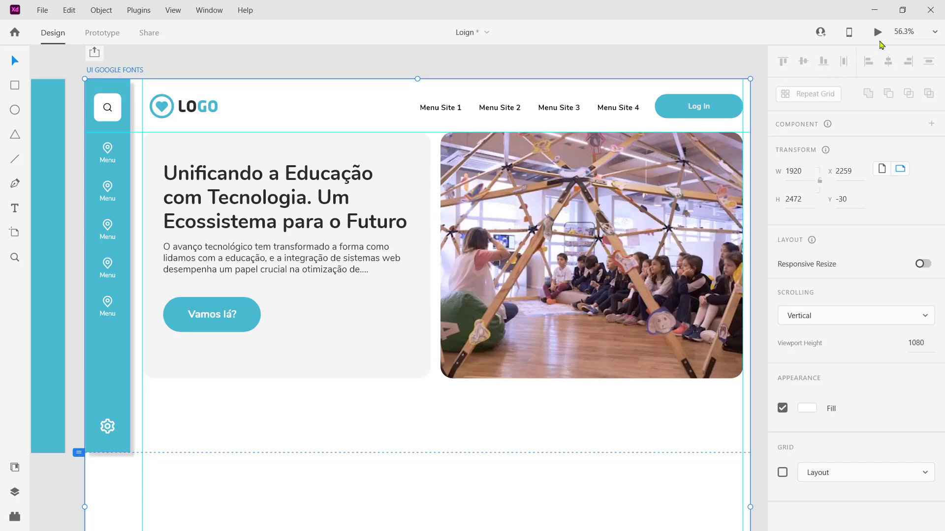
left_click(877, 32)
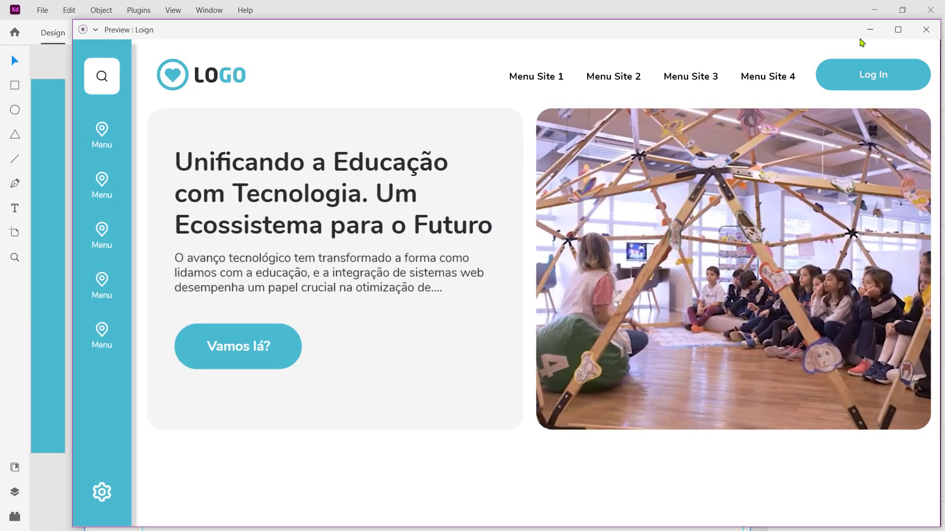
left_click_drag(679, 36, 609, 29)
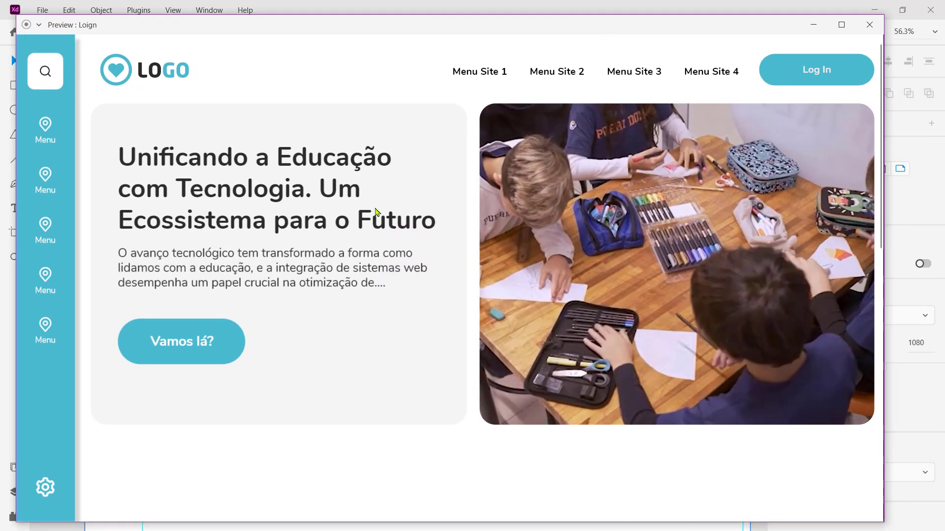
scroll(369, 215, "down", 8)
scroll(370, 216, "up", 8)
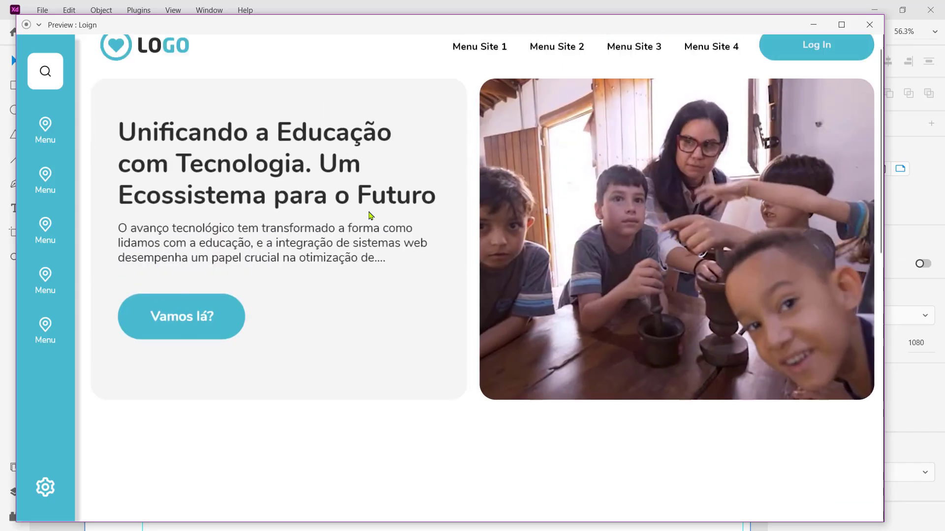
scroll(371, 216, "down", 5)
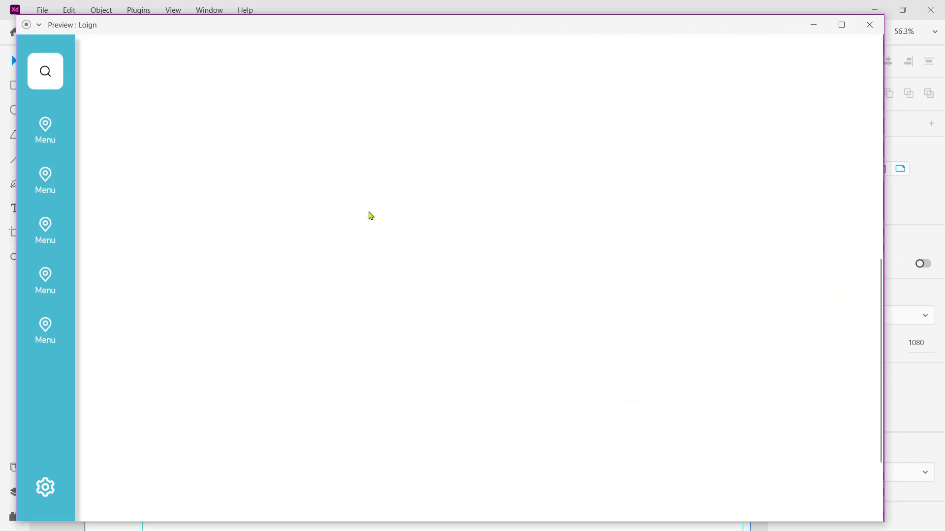
scroll(371, 215, "up", 8)
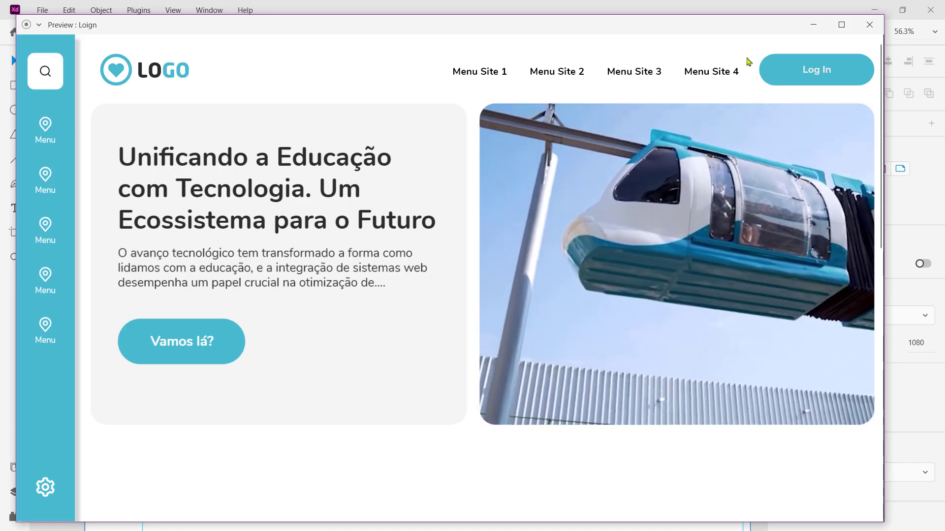
left_click(869, 25)
- Paste the "+ Educação" heading below the left grey panel and align it to the vertical guide at X 165, Y 898
left_click(421, 406)
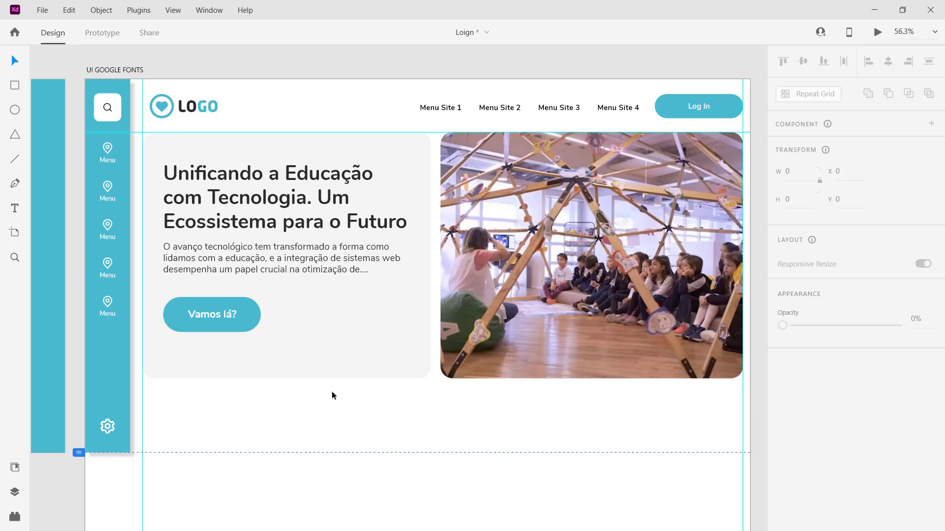
key("ctrl+v")
left_click_drag(232, 403, 233, 410)
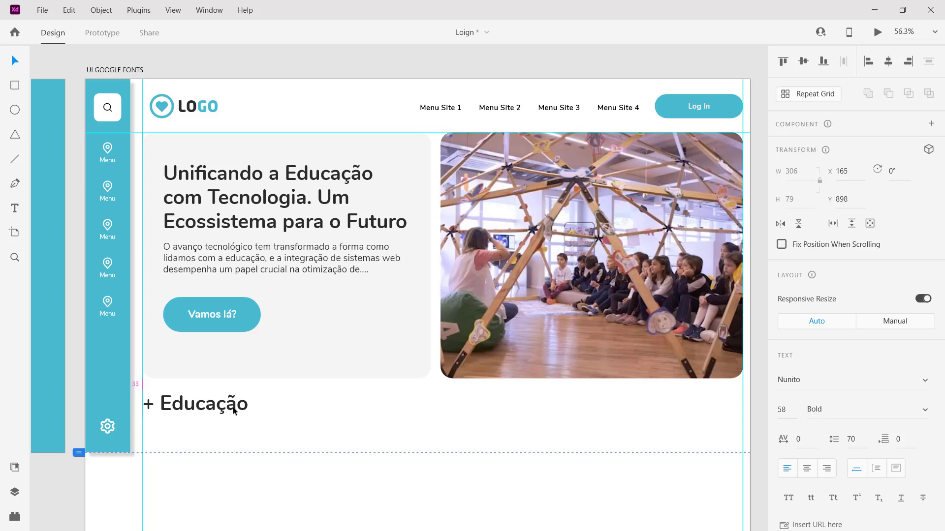
left_click(271, 415)
- Paste the row of four image cards below the "+ Educação" heading at Y 1005 and tighten their spacing to start at X 165
left_click_drag(327, 395, 342, 258)
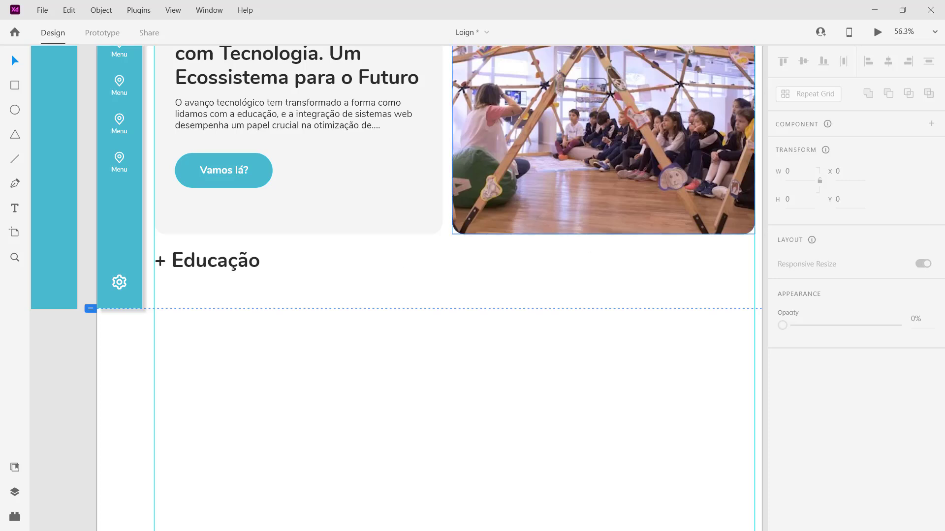
key("ctrl+v")
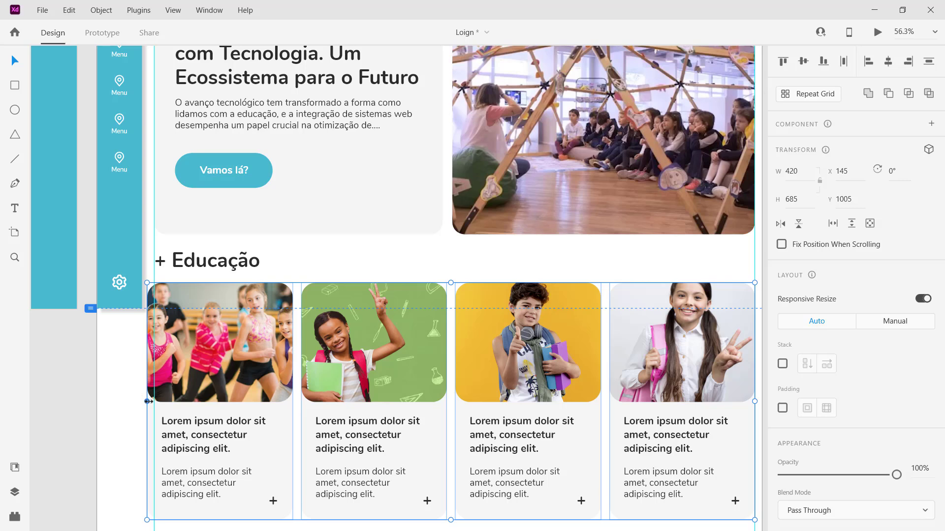
left_click_drag(147, 402, 156, 403)
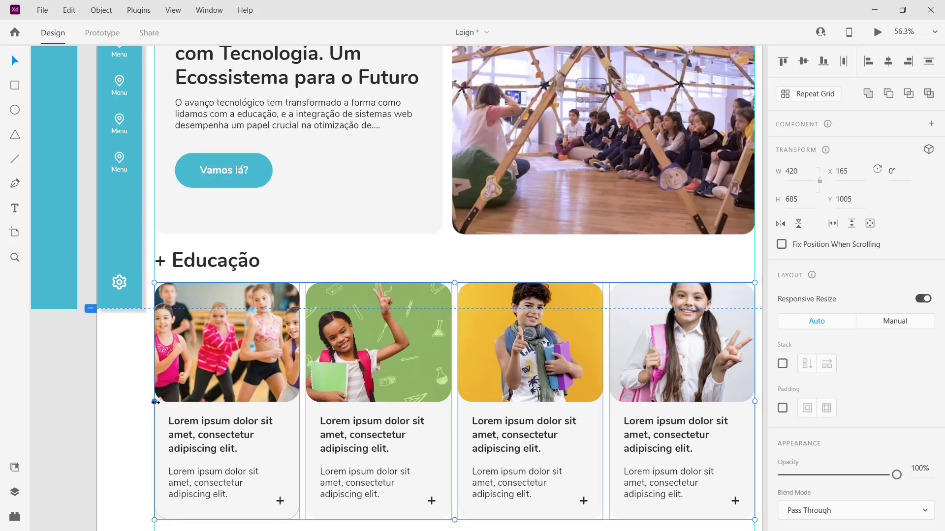
- Paste the "+ Tecnologia" heading and card row at Y 1736 and narrow the first card to 400 wide, starting at X 165
scroll(298, 348, "down", 5)
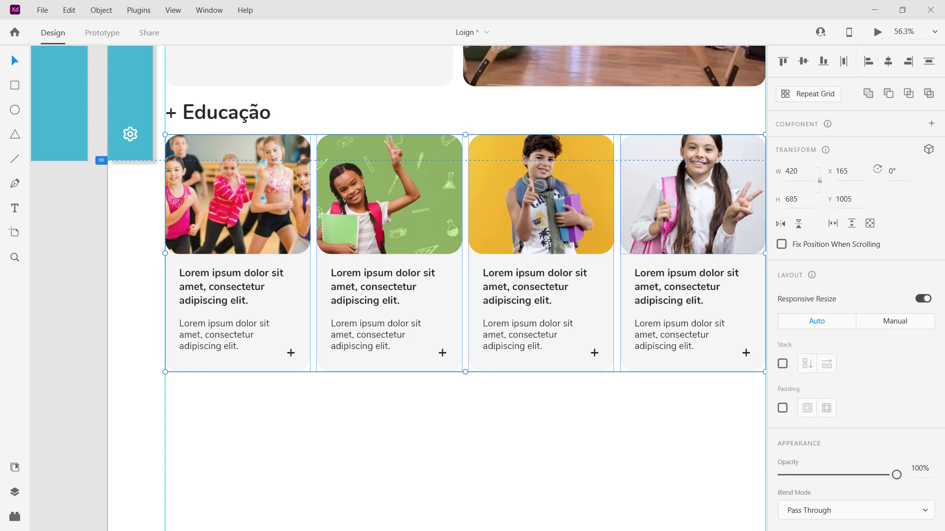
left_click(373, 444)
key("ctrl+v")
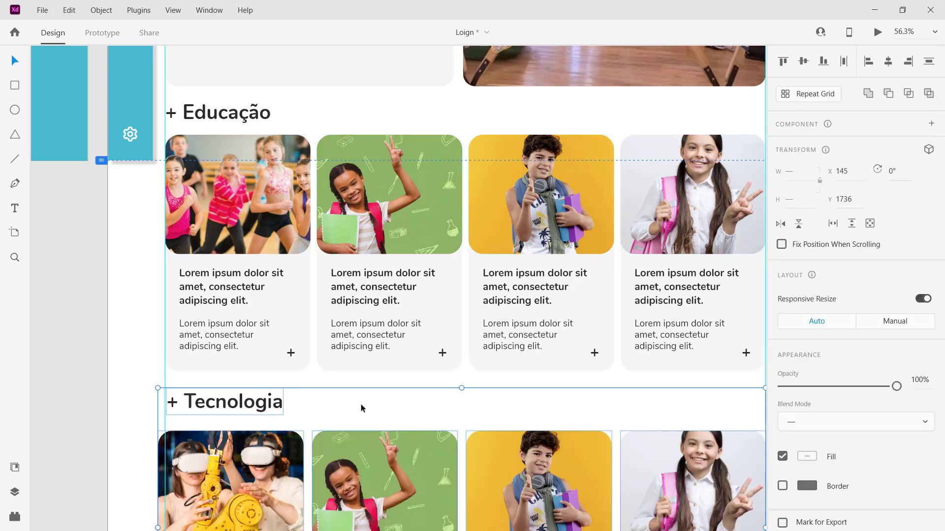
left_click(155, 457)
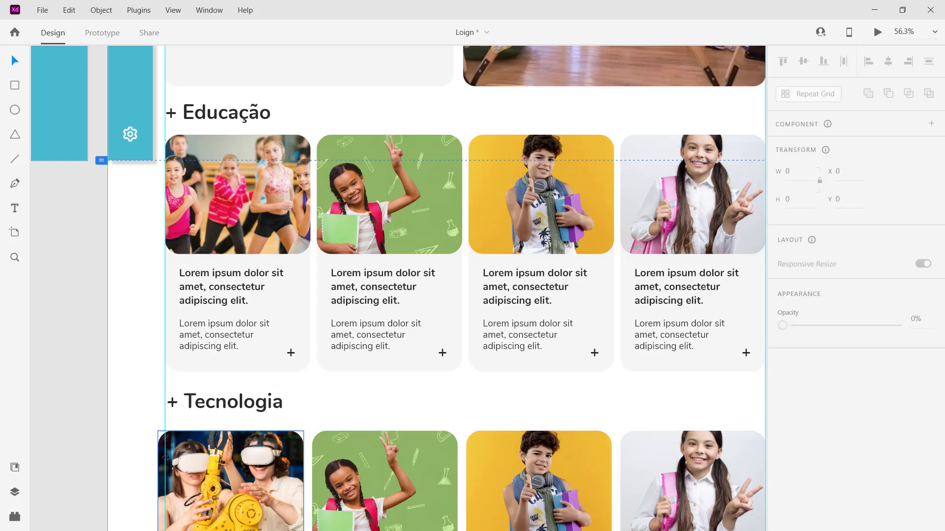
left_click(175, 462)
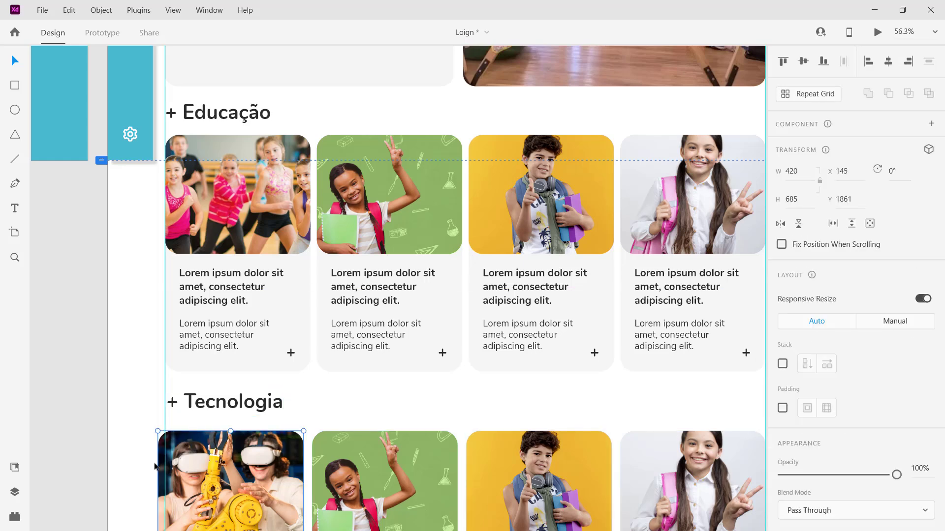
scroll(161, 481, "down", 3)
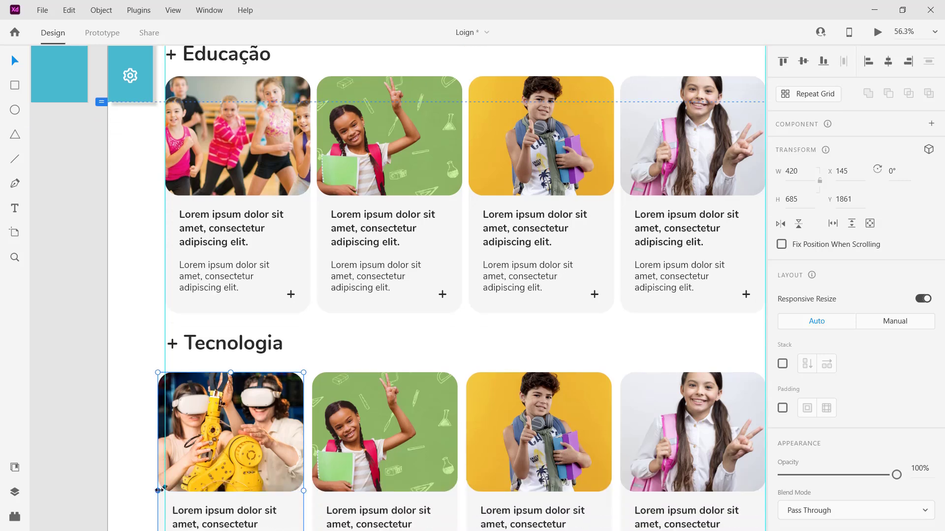
left_click_drag(158, 490, 164, 492)
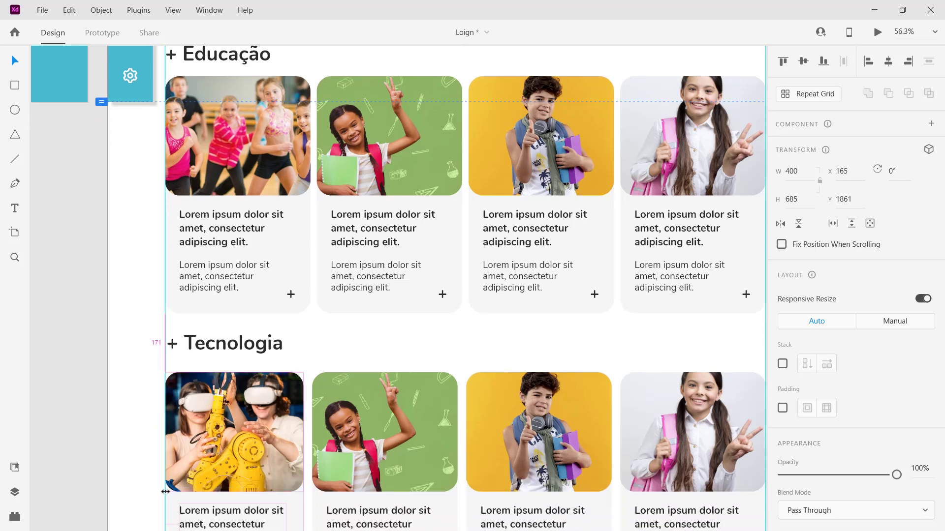
left_click(338, 344)
- Extend the UI GOOGLE FONTS artboard downwards to a height of 3095
scroll(347, 343, "down", 3)
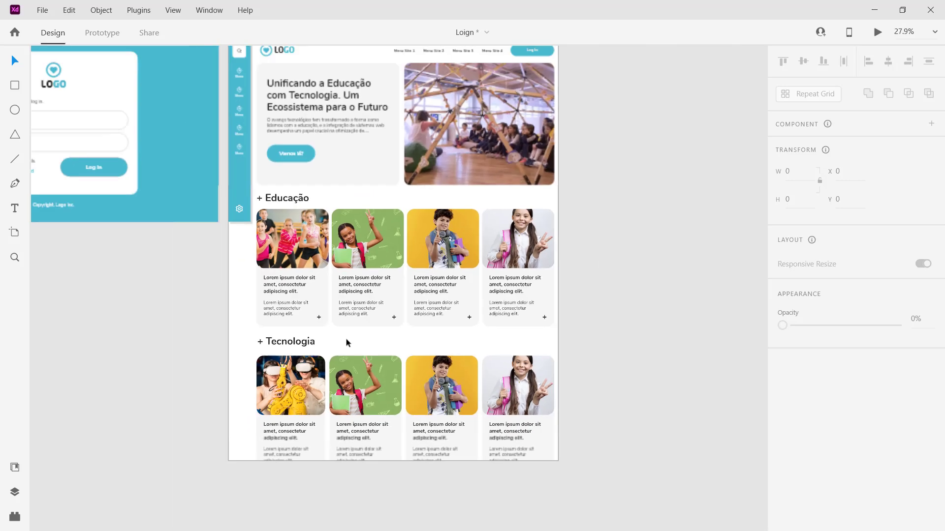
scroll(347, 343, "down", 1)
scroll(407, 295, "down", 2)
left_click(406, 295)
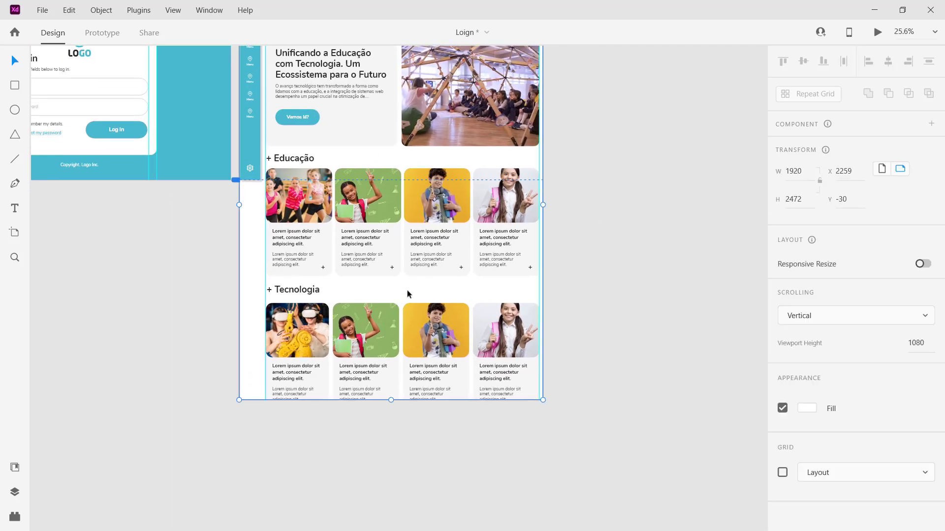
left_click_drag(389, 400, 391, 498)
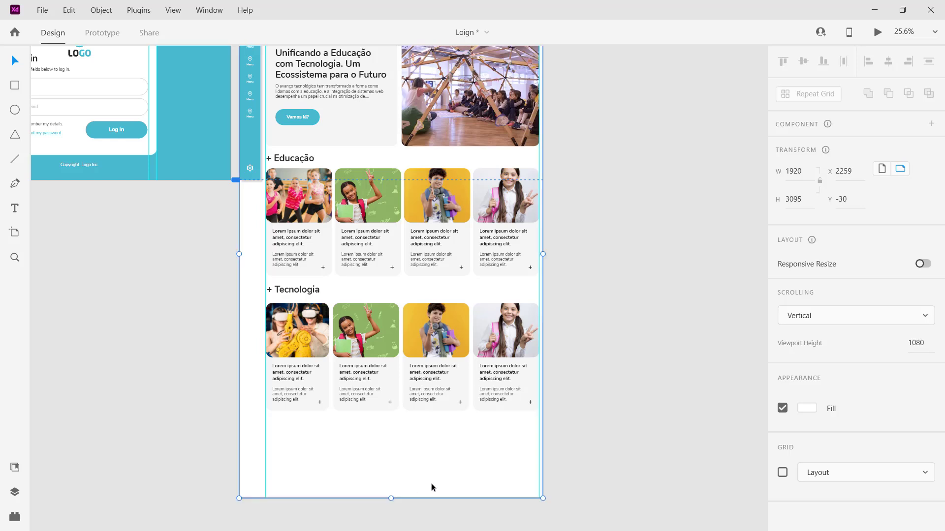
left_click(641, 448)
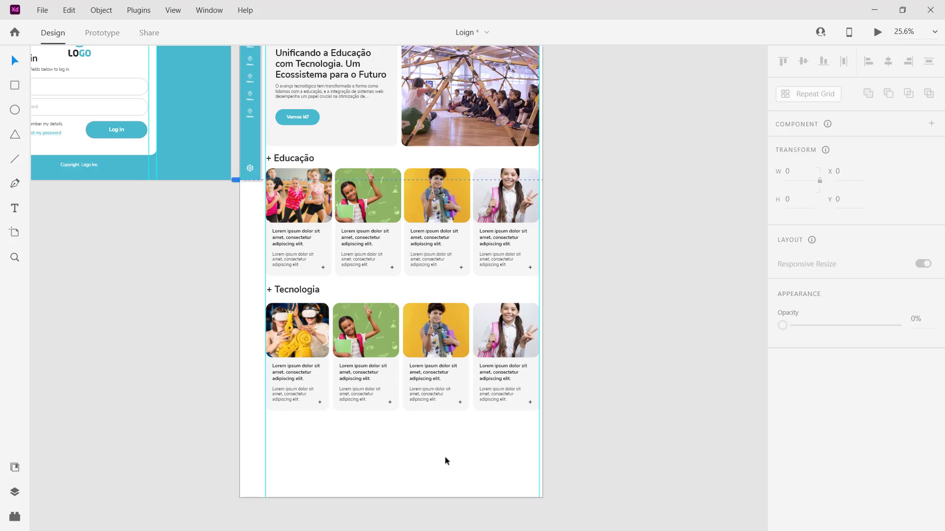
- Lengthen the artboard slightly further and paste the footer with paragraph, Tópico link columns and GRUPO SEB row at X 181, Y 2630
left_click_drag(441, 459, 422, 338)
left_click(368, 374)
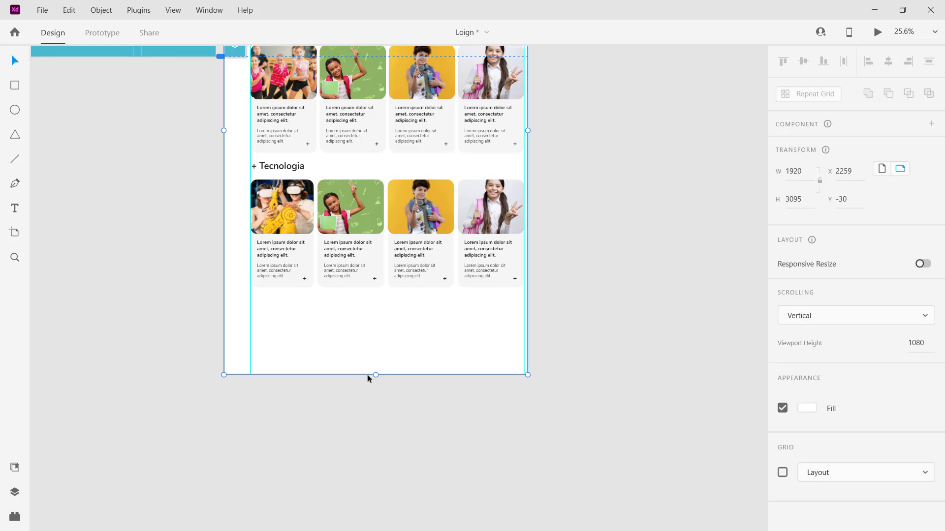
left_click_drag(372, 375, 371, 396)
left_click(379, 389)
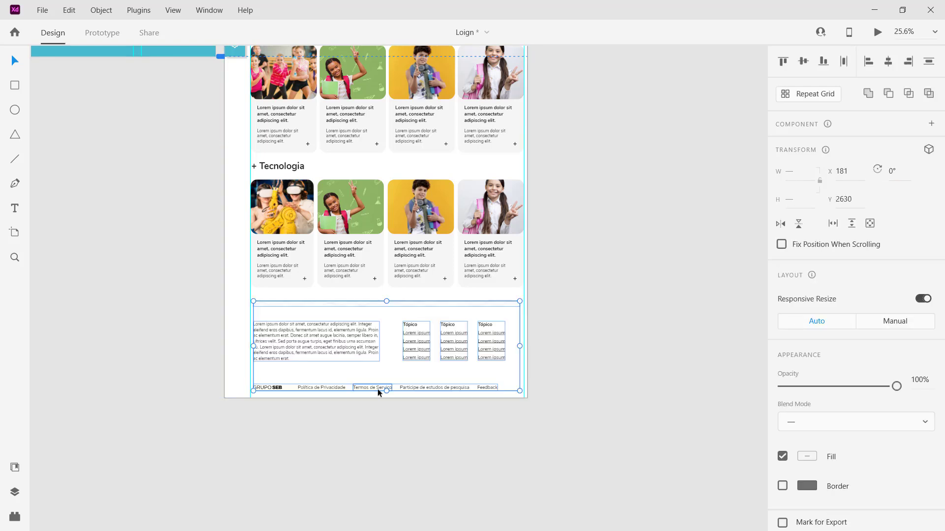
left_click(356, 410)
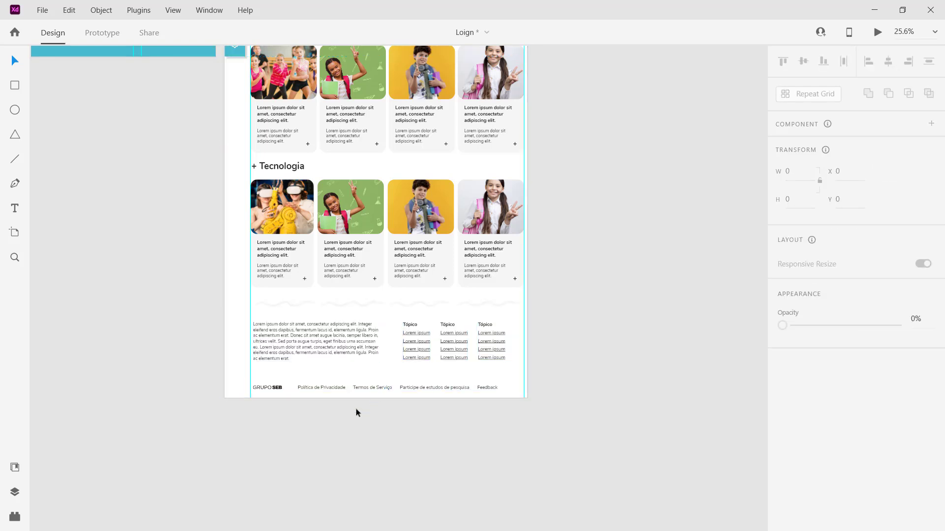
- Delete the GRUPO SEB logo from the footer's bottom row
left_click(276, 389)
left_click(276, 388)
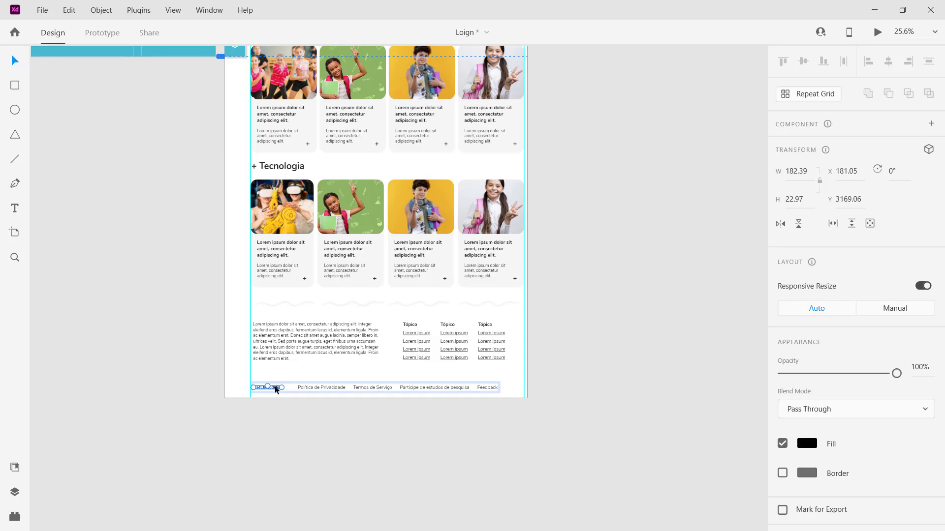
key("Delete")
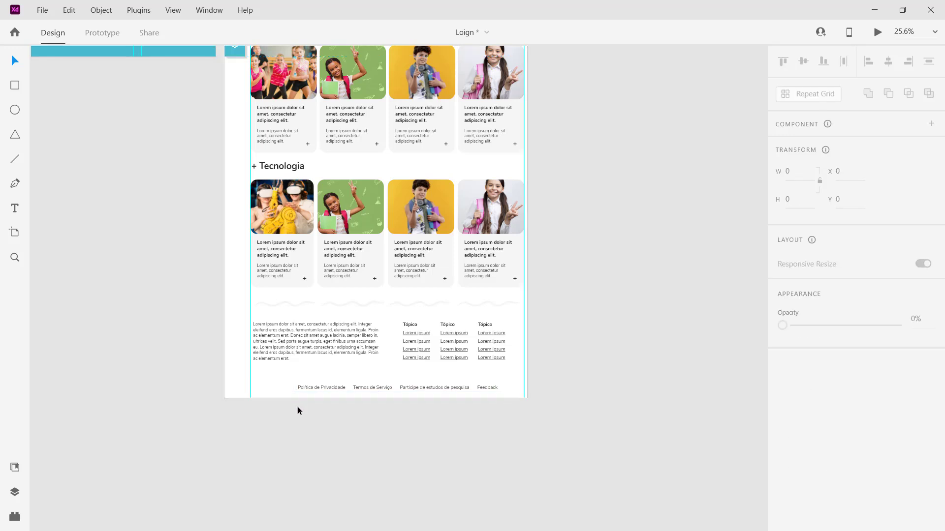
- Extend the UI GOOGLE FONTS artboard downwards to a height of 3349
left_click(290, 388)
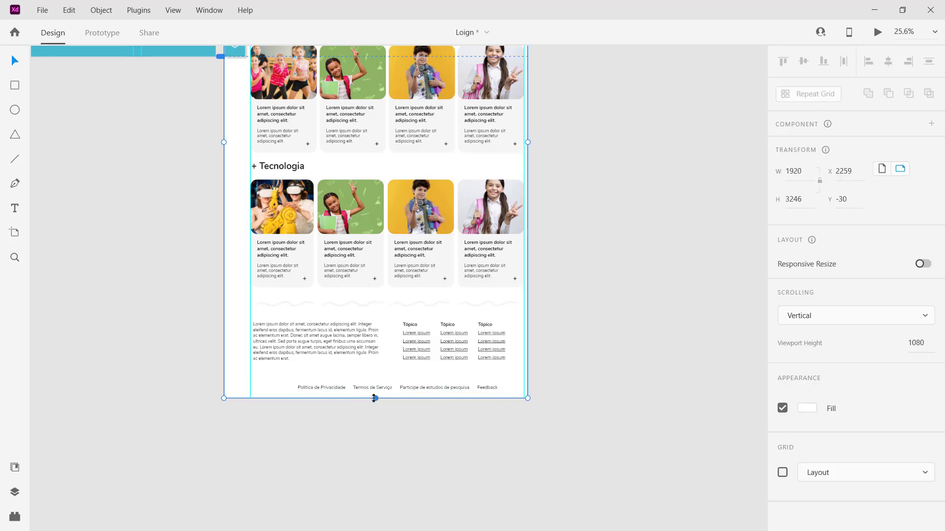
left_click_drag(376, 398, 374, 415)
left_click(569, 320)
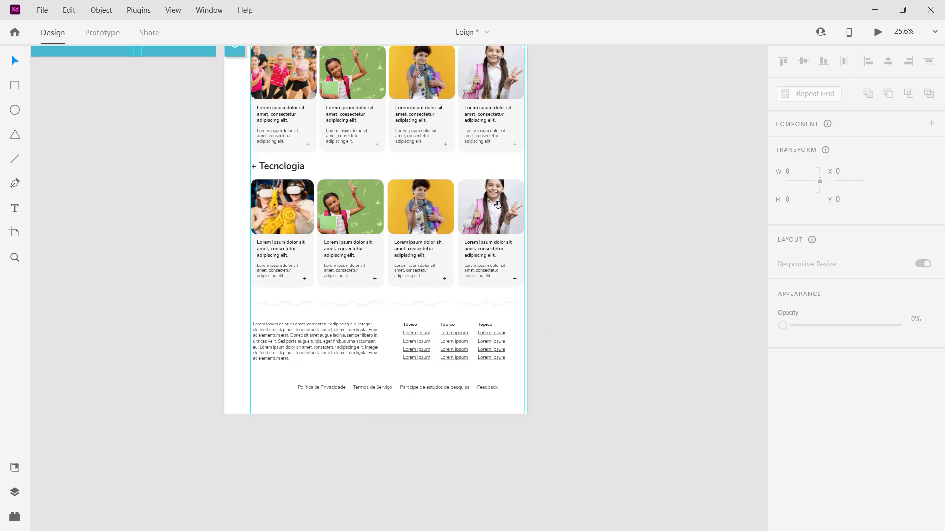
- Copy the header logo into the footer row before Política de Privacidade, placing it at X 165, Y 3145.35
left_click_drag(498, 206, 466, 373)
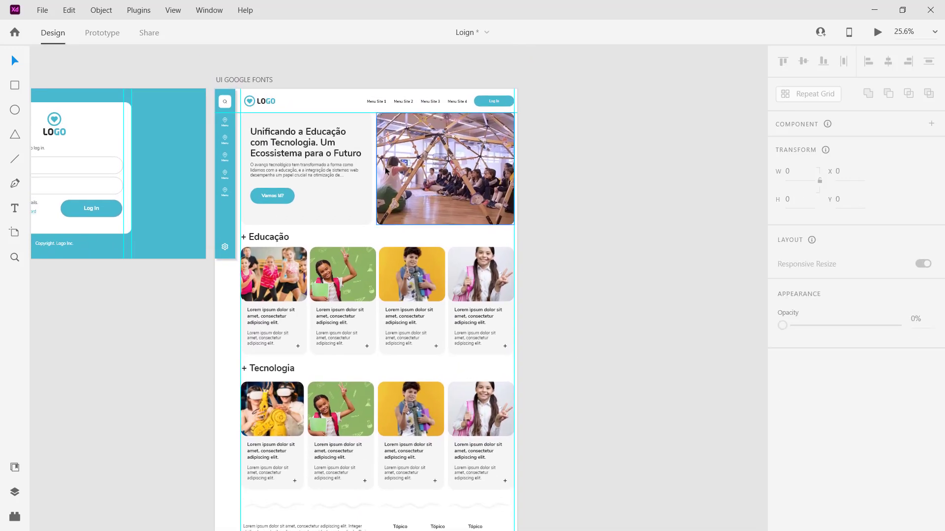
left_click(263, 101)
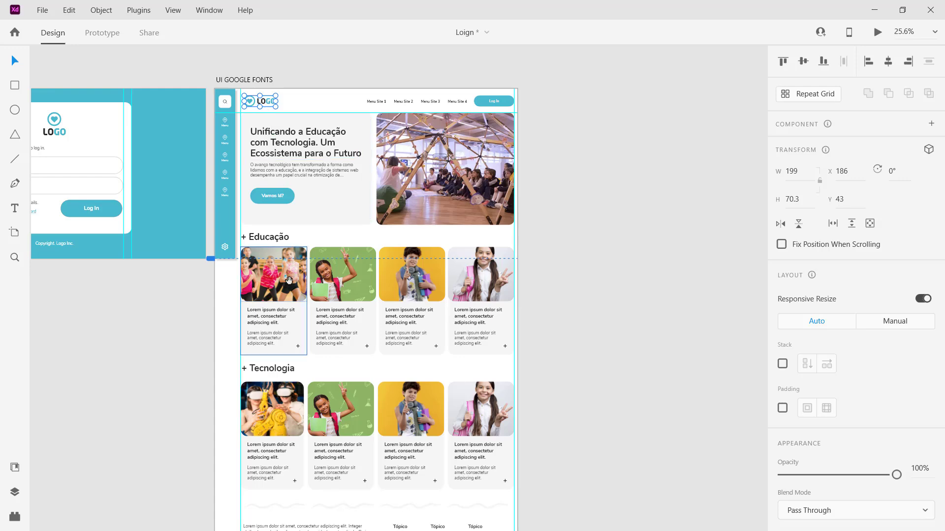
scroll(290, 280, "down", 5)
scroll(287, 339, "up", 3)
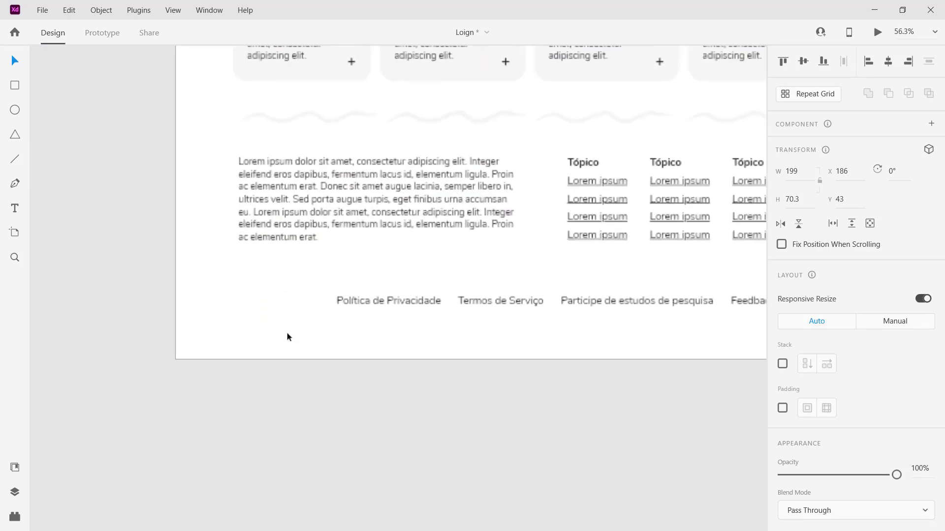
key("ctrl+v")
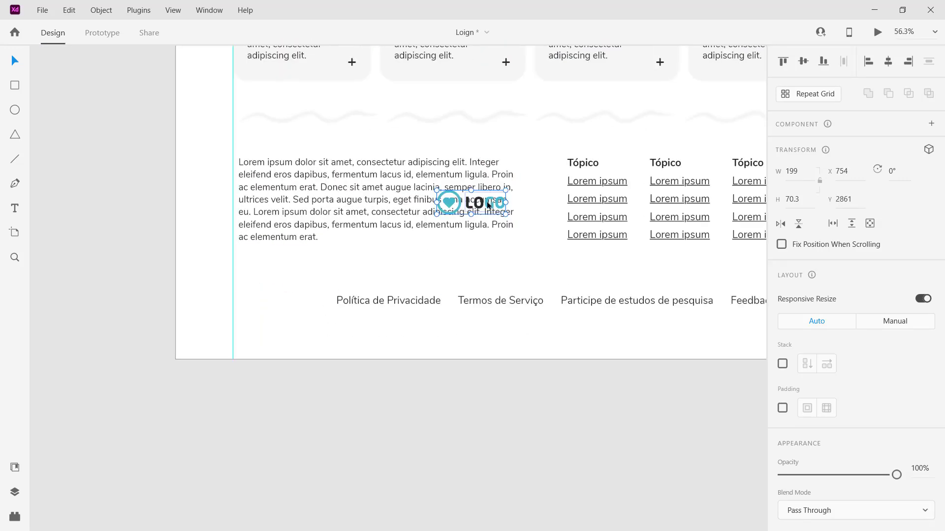
left_click_drag(487, 205, 286, 302)
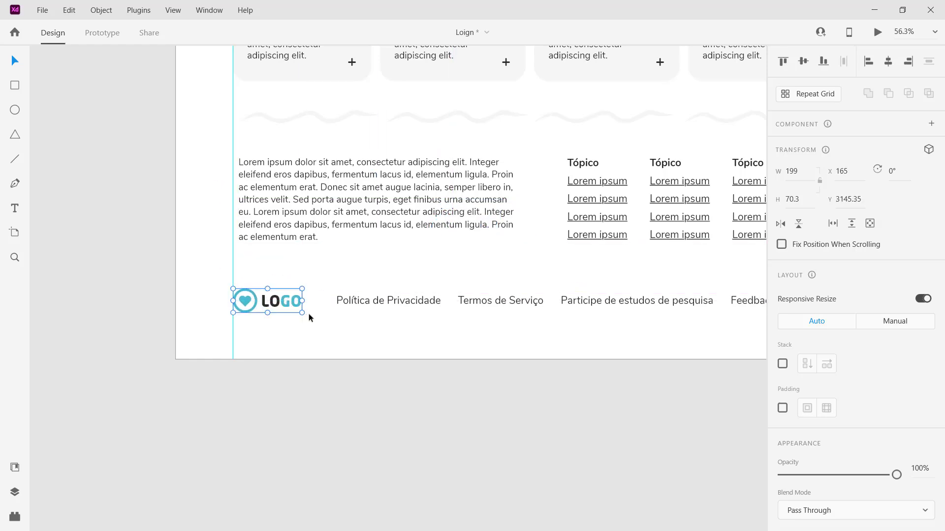
- Link the Log In button's default state on the Log In artboard to UI GOOGLE FONTS with a Tap transition
scroll(359, 311, "down", 5)
scroll(378, 262, "up", 1)
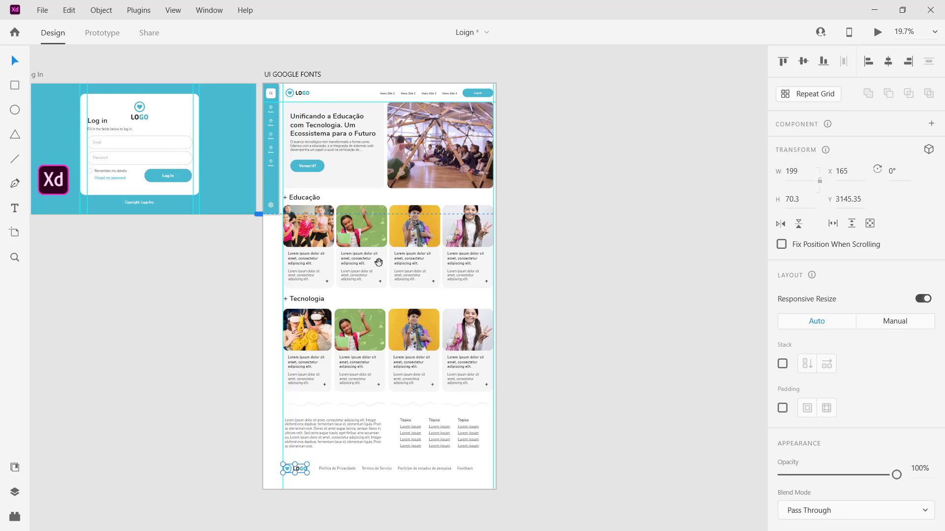
left_click_drag(337, 127, 353, 125)
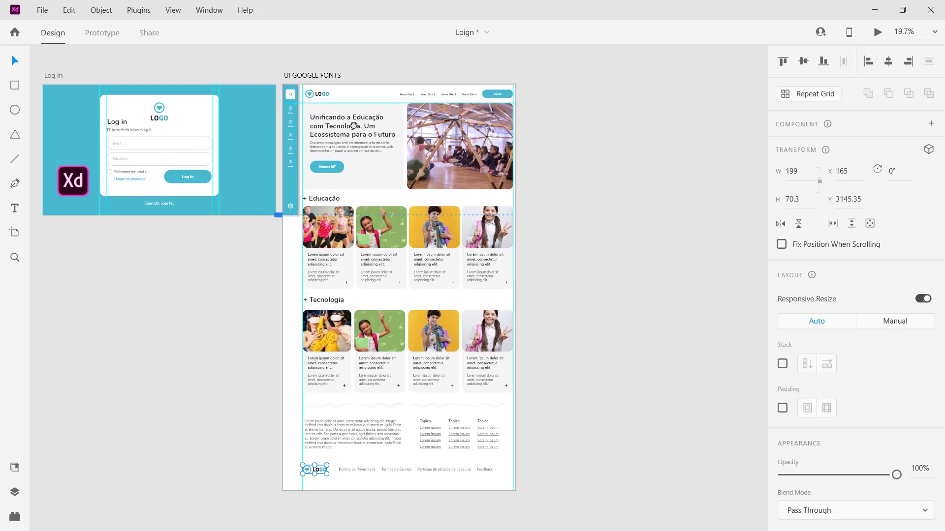
left_click(316, 77)
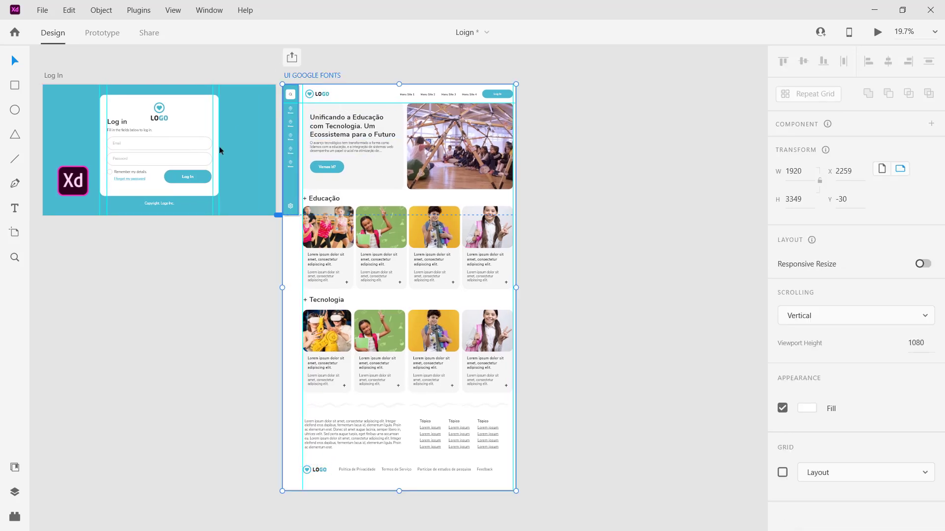
left_click(182, 178)
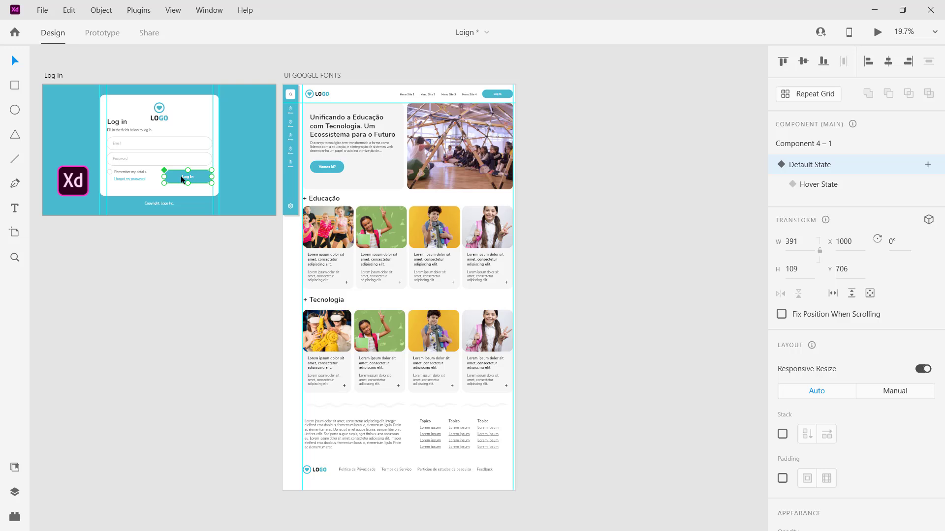
left_click(111, 37)
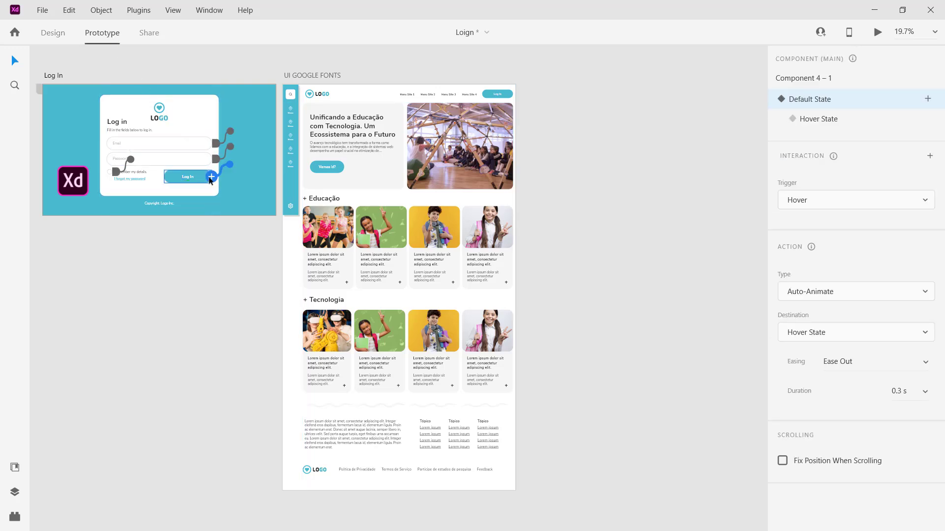
left_click_drag(212, 176, 319, 166)
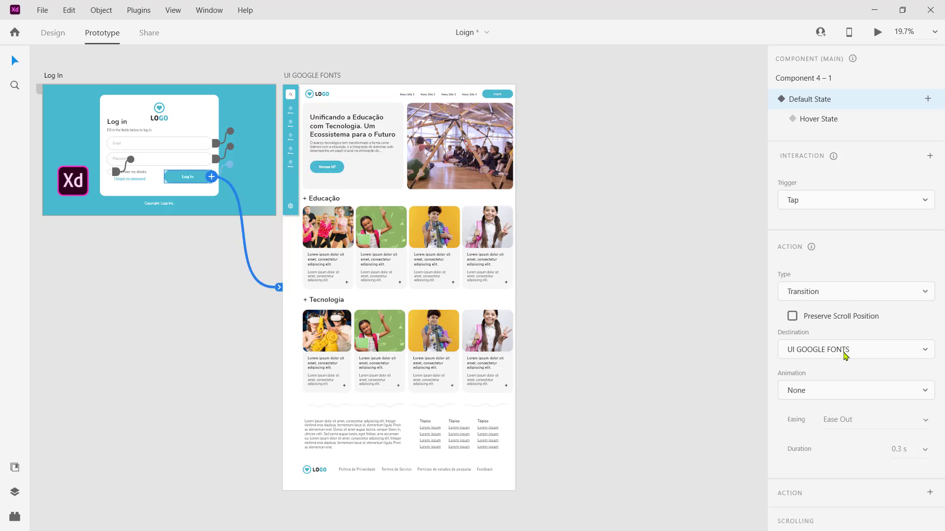
- Set the Log In button transition's animation to Slide Up and choose its duration
left_click(844, 350)
left_click(841, 397)
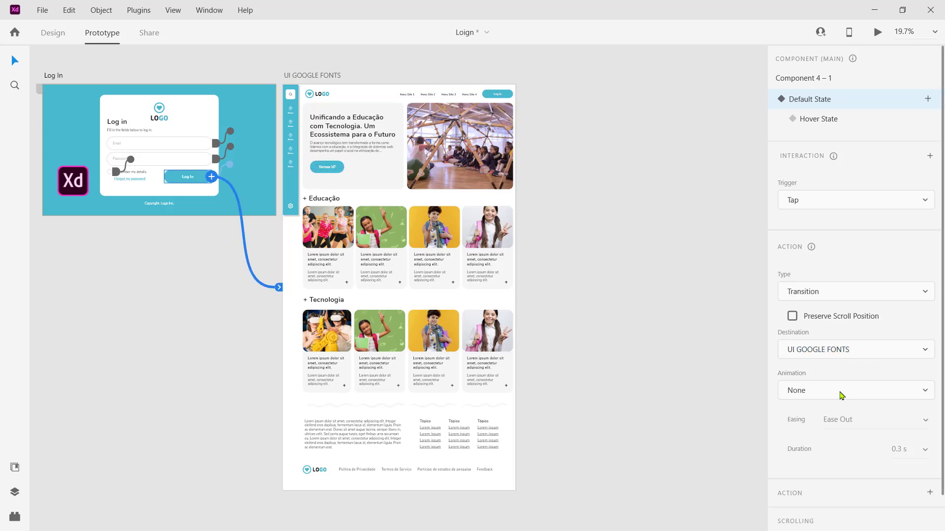
left_click(841, 392)
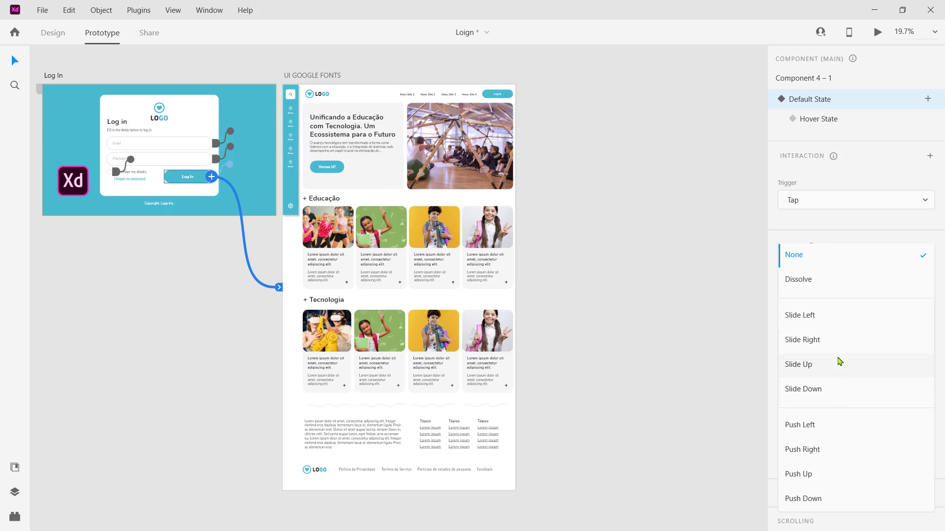
left_click(836, 365)
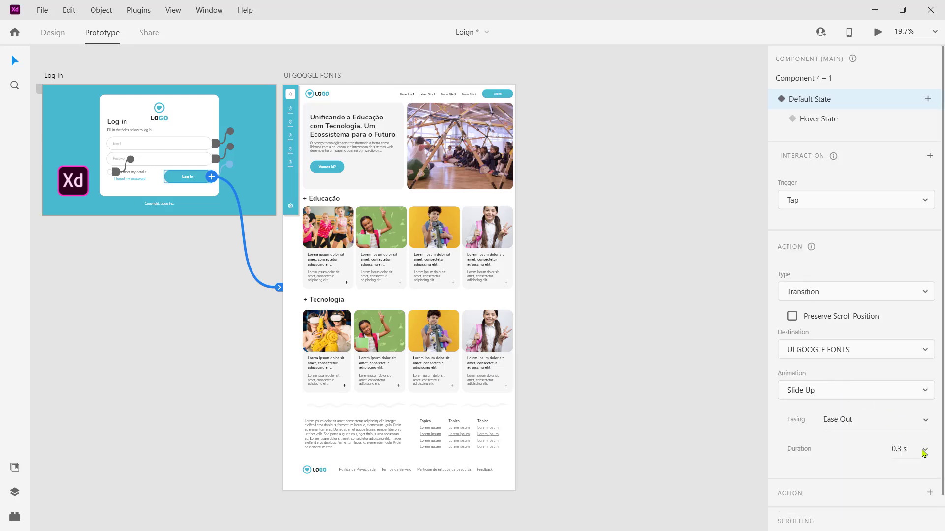
left_click(923, 452)
left_click(899, 460)
left_click(620, 263)
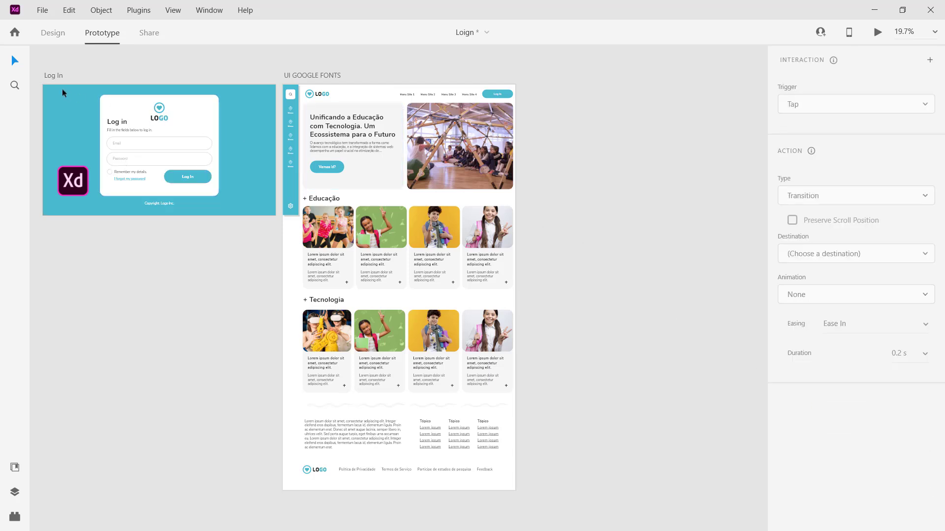
- Preview the prototype from the Log In artboard and follow the Log In button to the main page
left_click(51, 77)
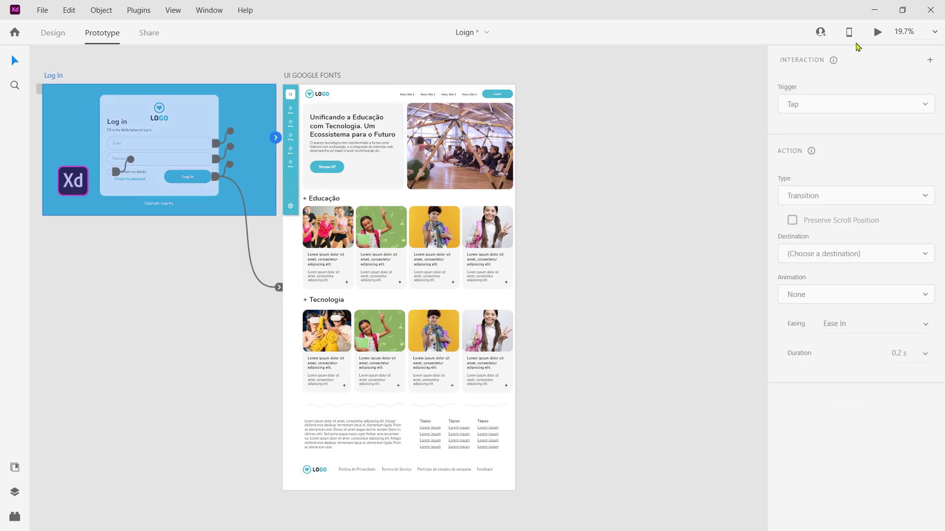
left_click(880, 37)
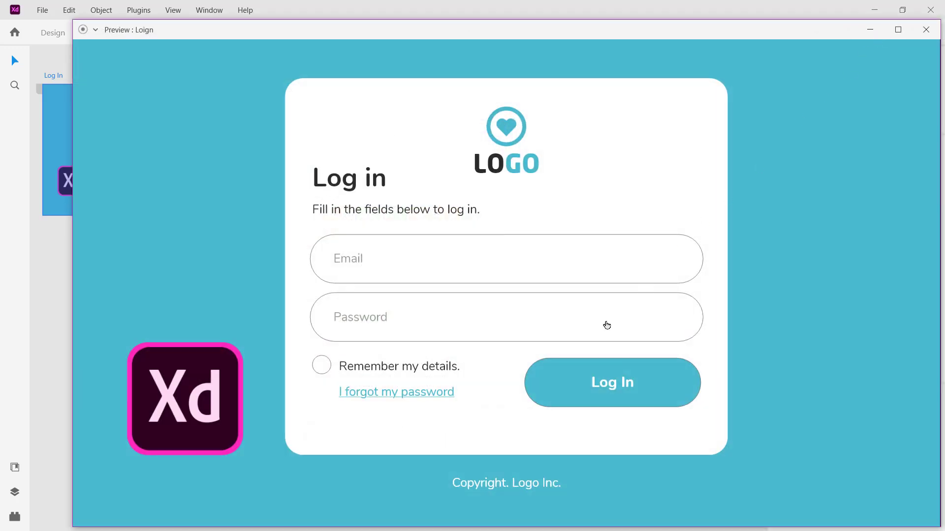
left_click(604, 386)
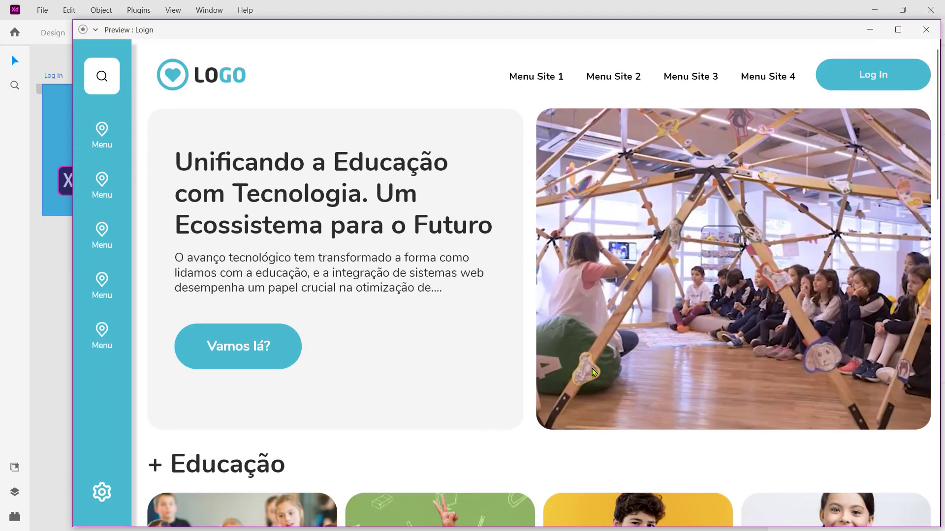
- Check the fixed sidebar and page sections in the preview down to the footer and back, closing the preview at the end
left_click_drag(584, 34, 556, 30)
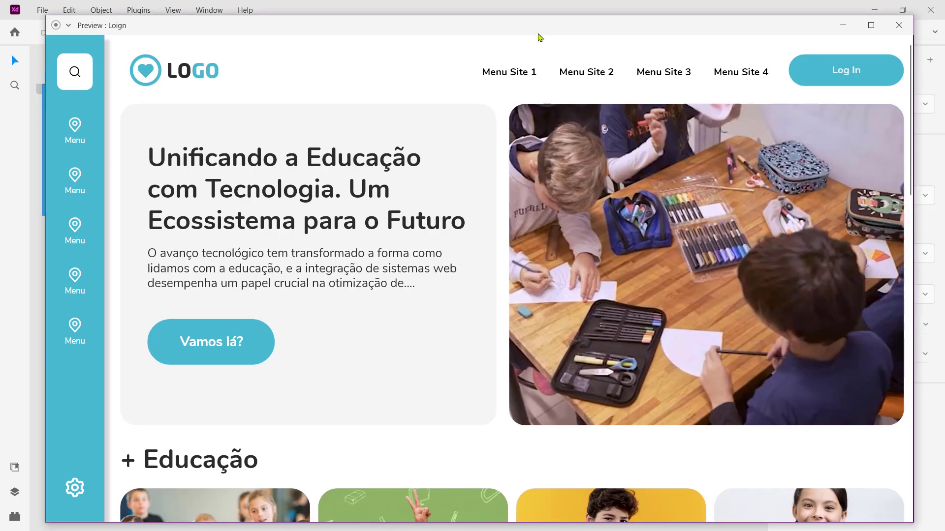
scroll(387, 208, "down", 15)
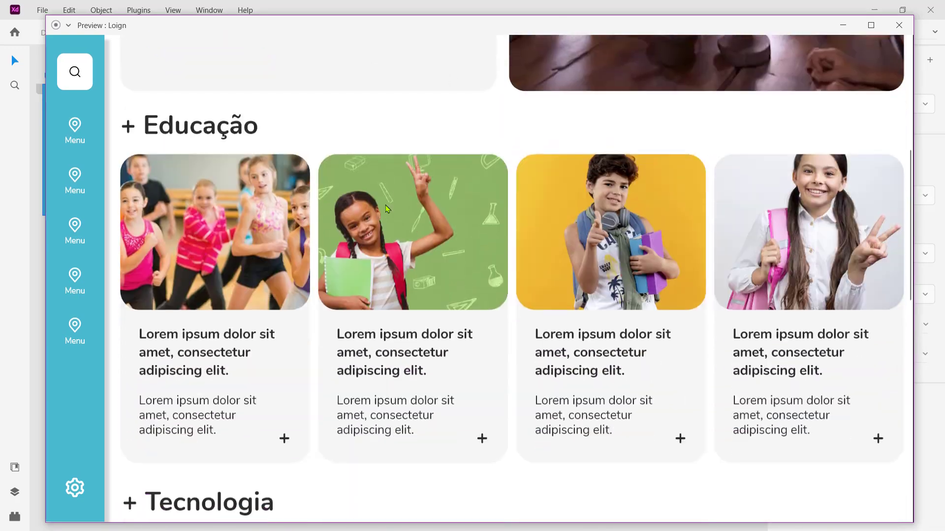
scroll(386, 209, "down", 5)
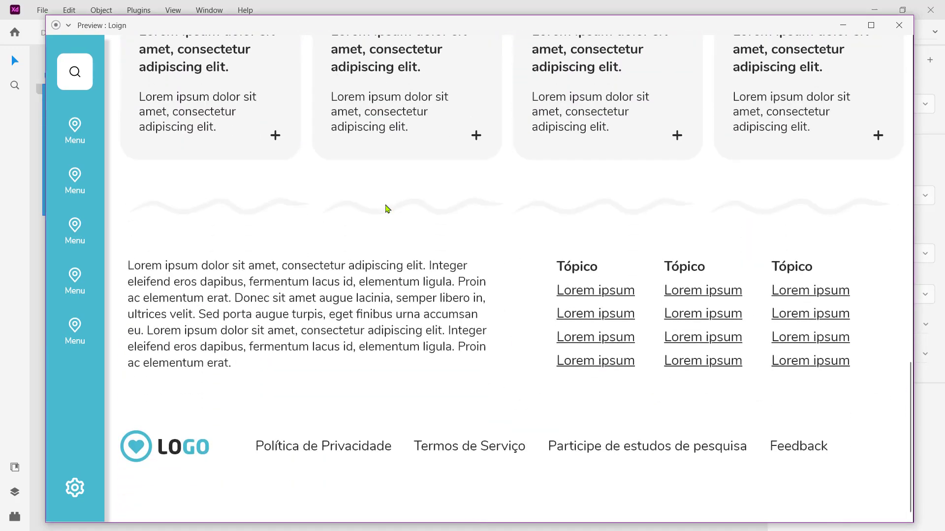
scroll(386, 208, "up", 9)
scroll(386, 209, "up", 12)
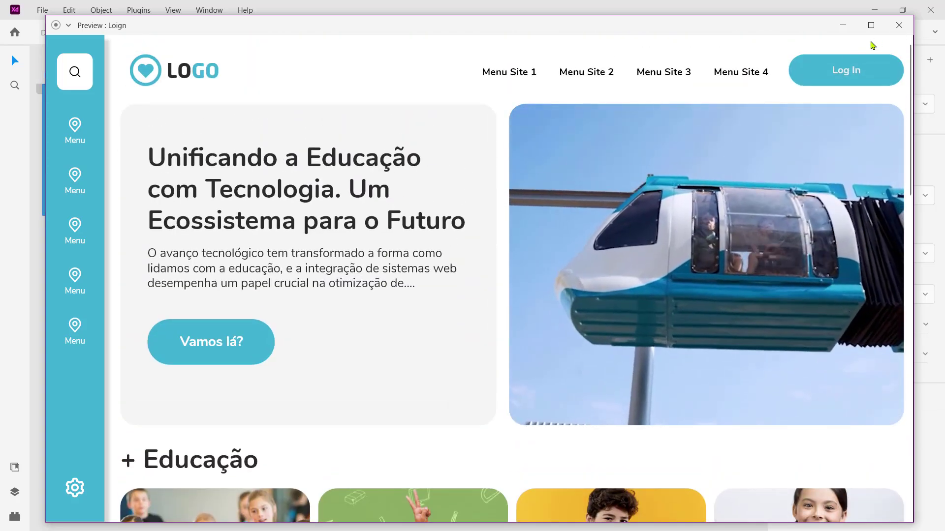
left_click(899, 25)
left_click(592, 210)
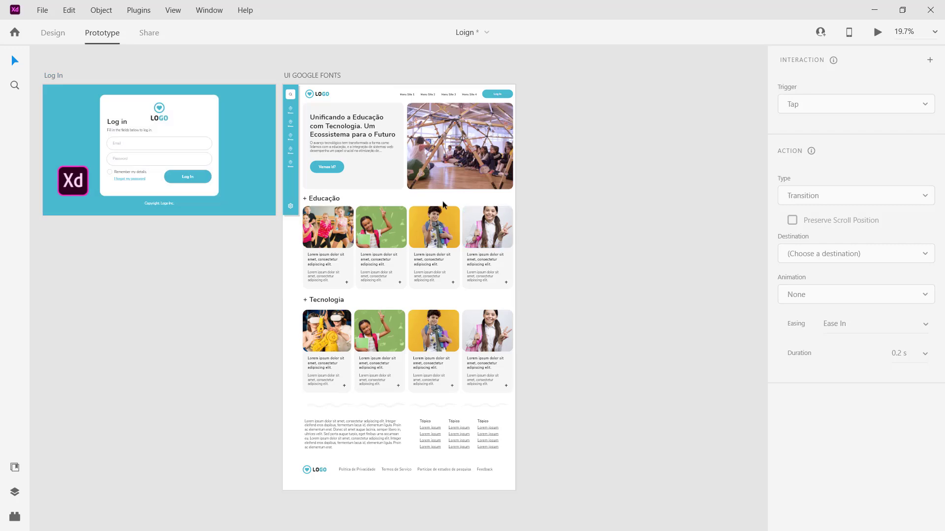
scroll(442, 201, "up", 3)
key("alt+Tab")
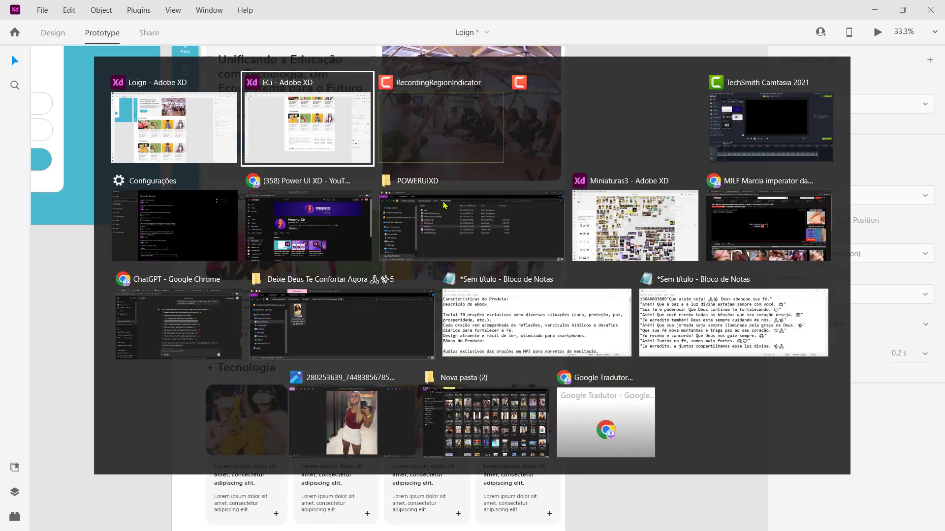
key("alt+Tab")
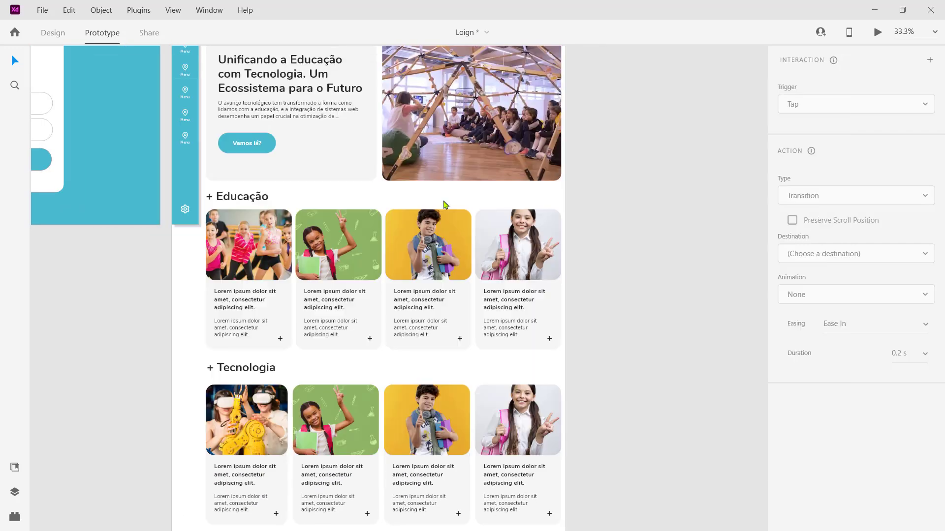